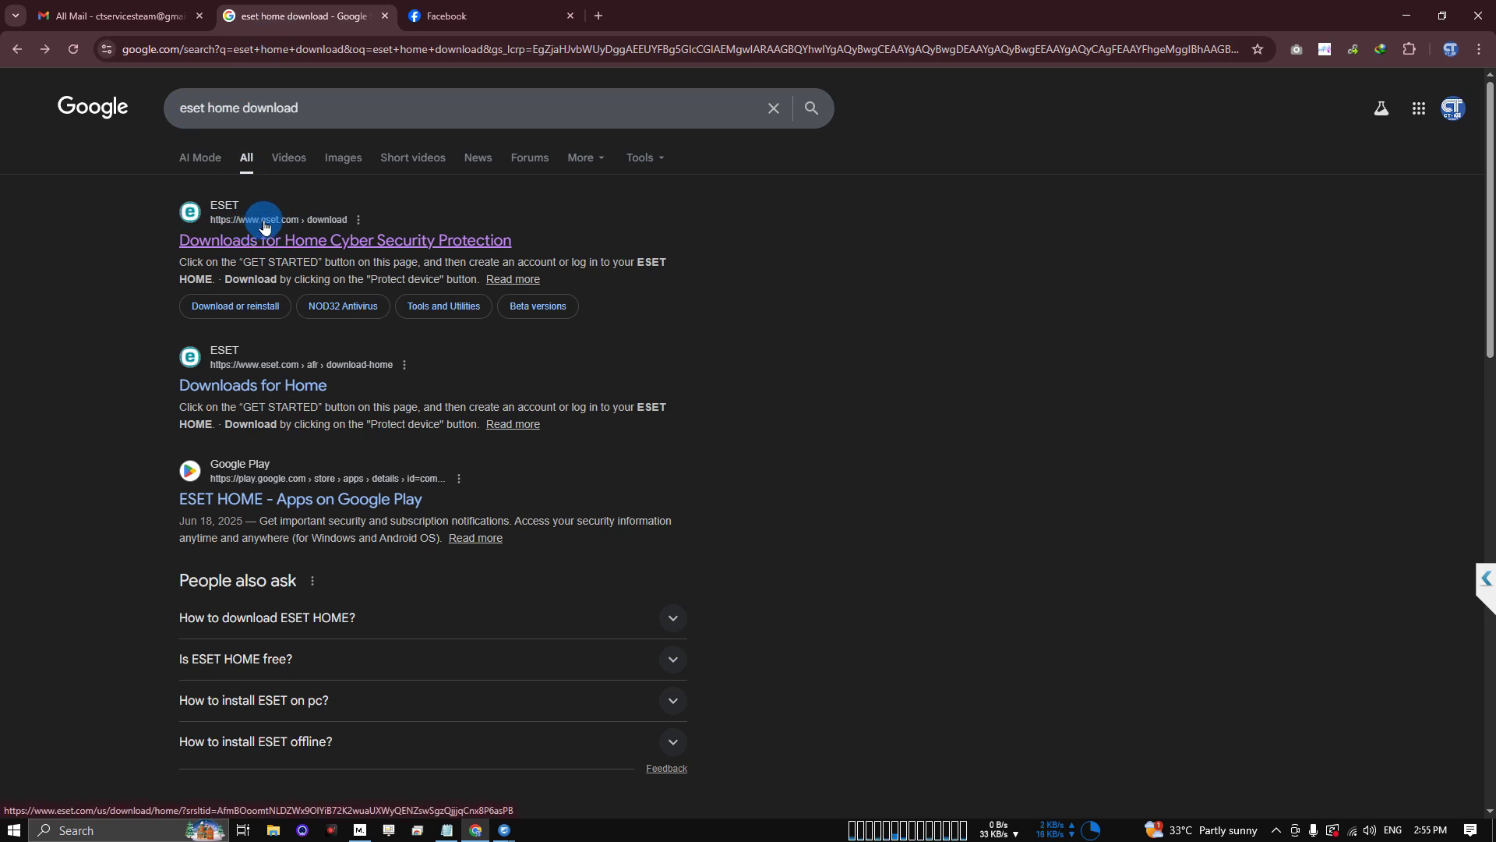
Open the "Downloads for Home Cyber Security Protection" search result in a new tab and review its download options.
right_click(286, 236)
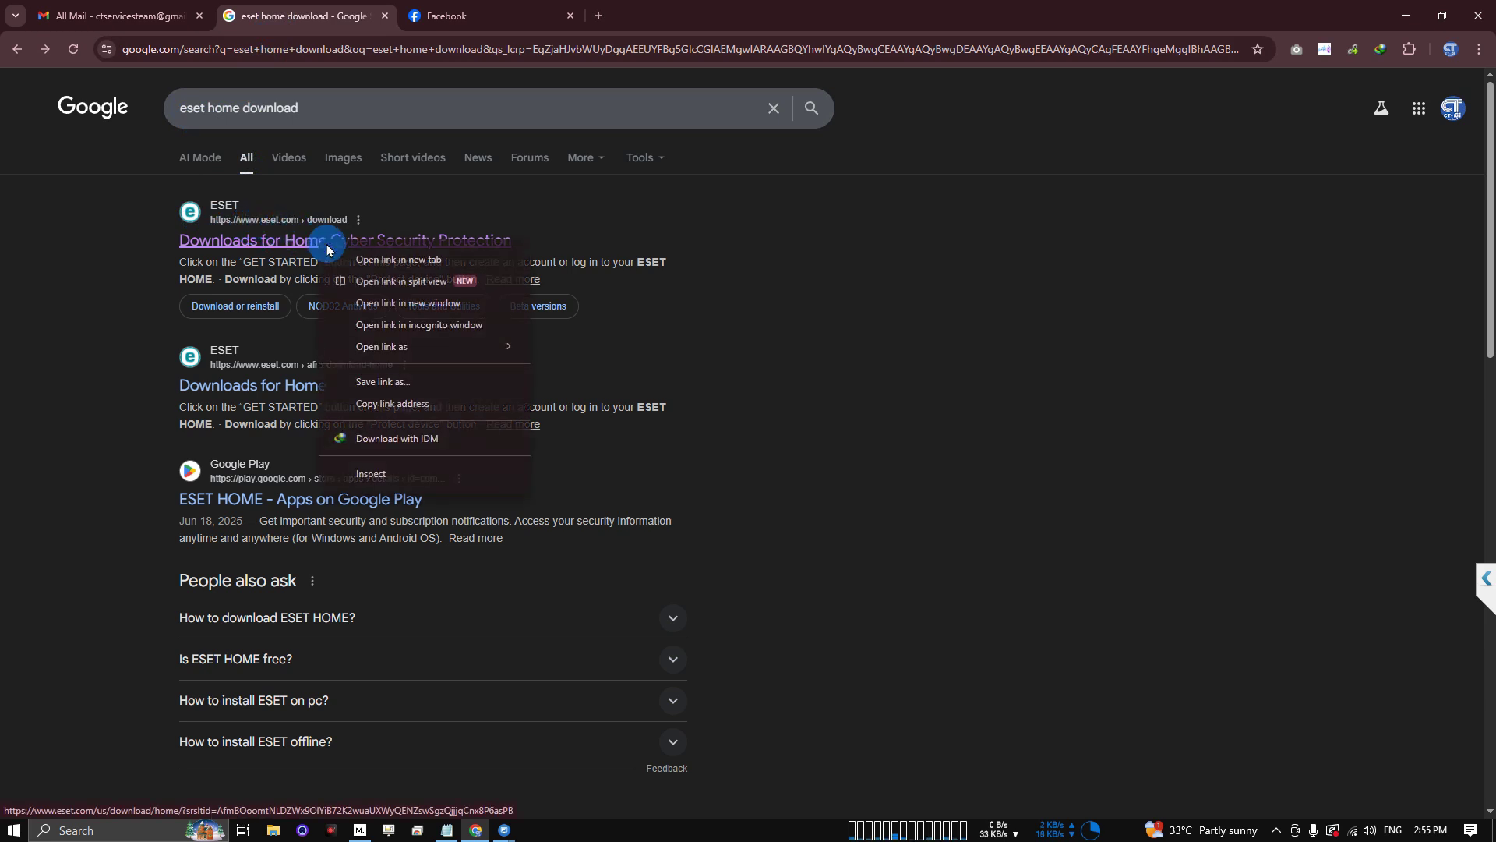
left_click(343, 257)
key("ctrl+Tab")
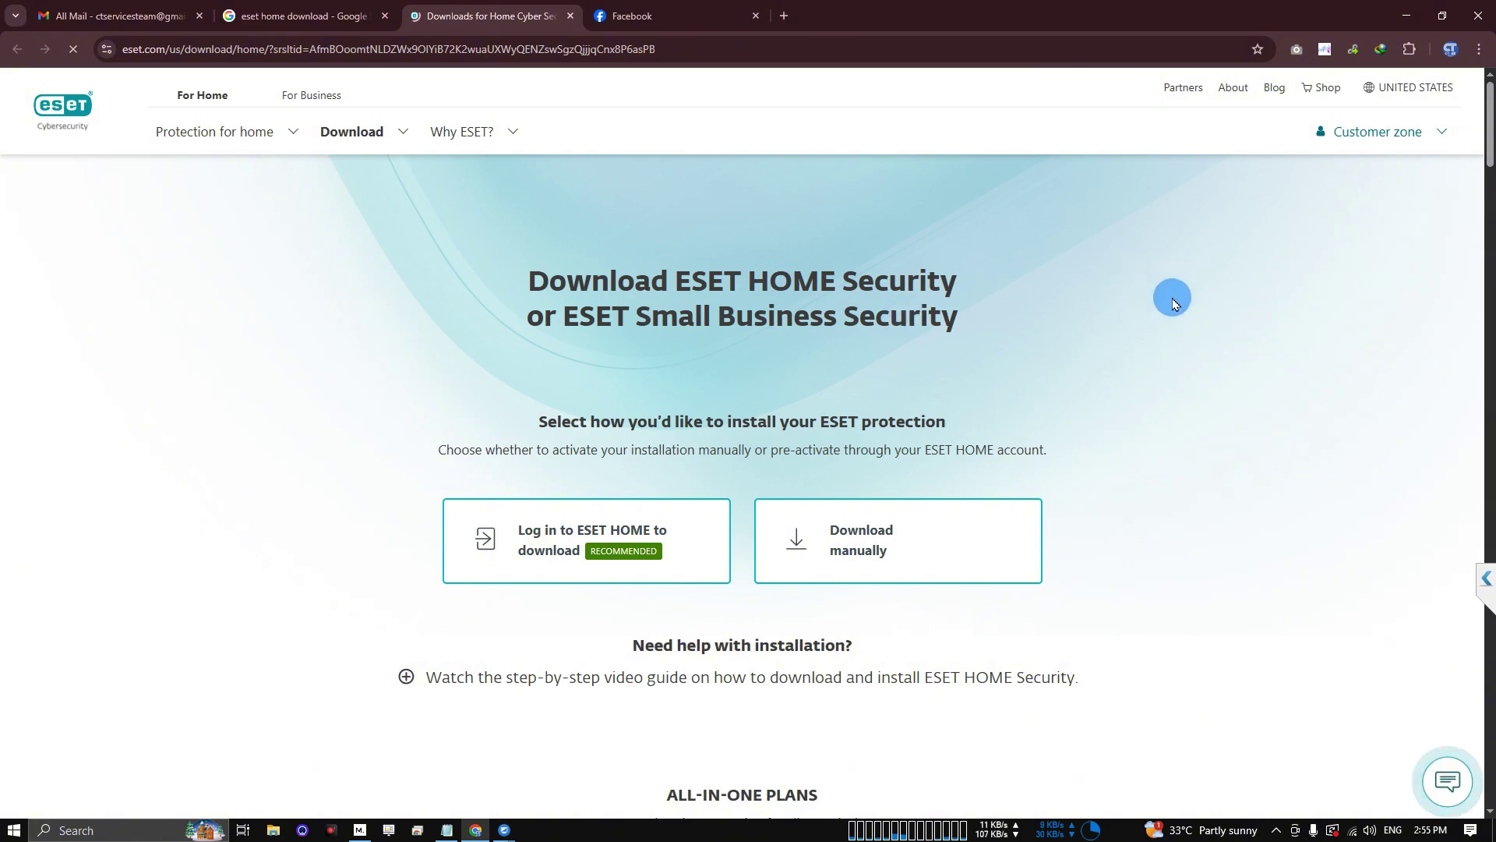
scroll(1489, 161, "down", 1)
scroll(1489, 162, "down", 6)
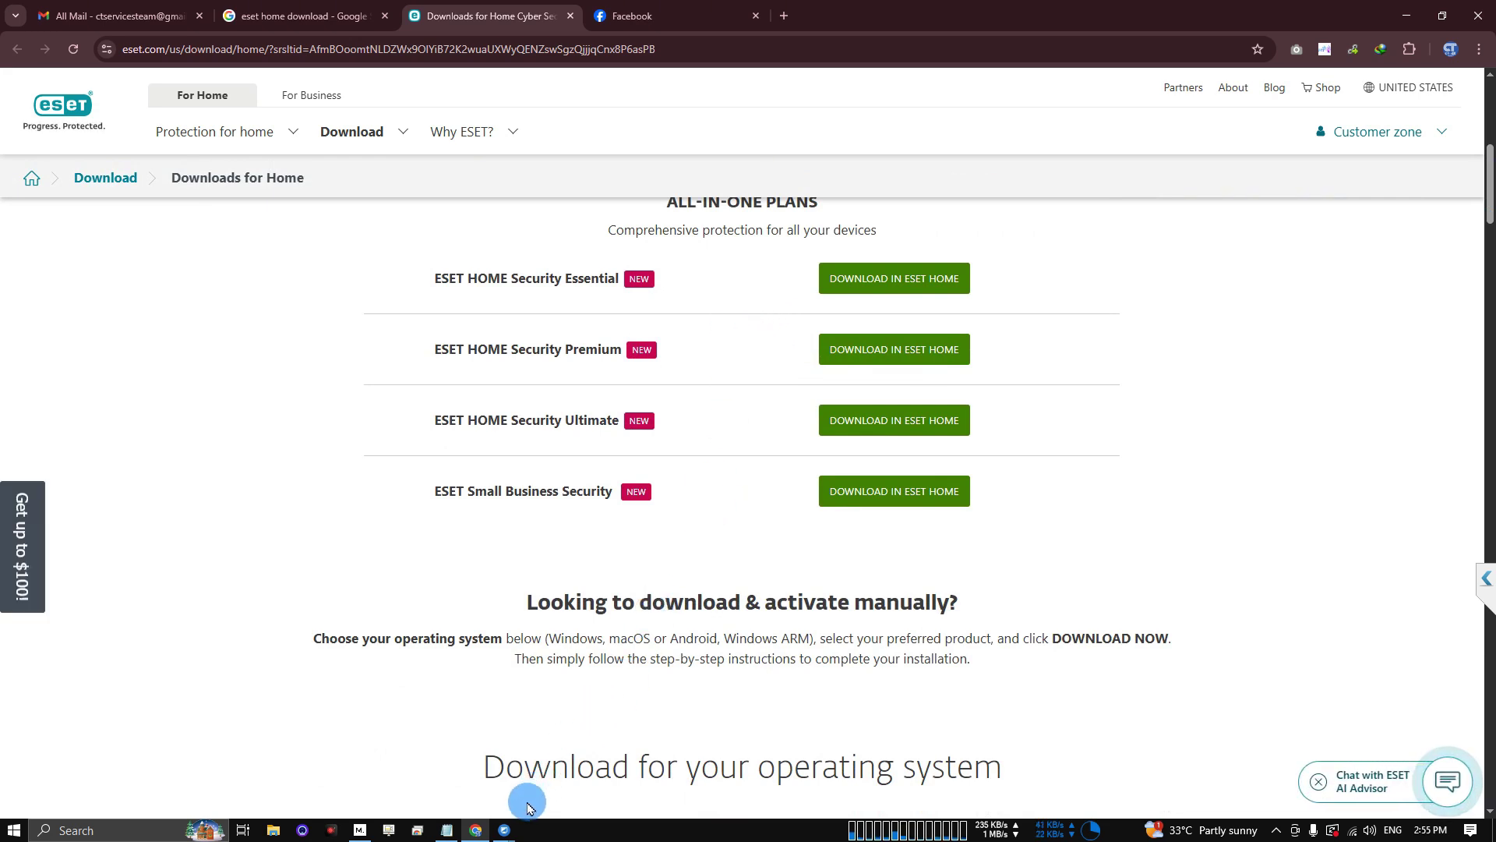
Switch to the UltraViewer remote session and copy the Windows installer URL ending in eis_nt64.exe from the installation notes.
left_click(505, 832)
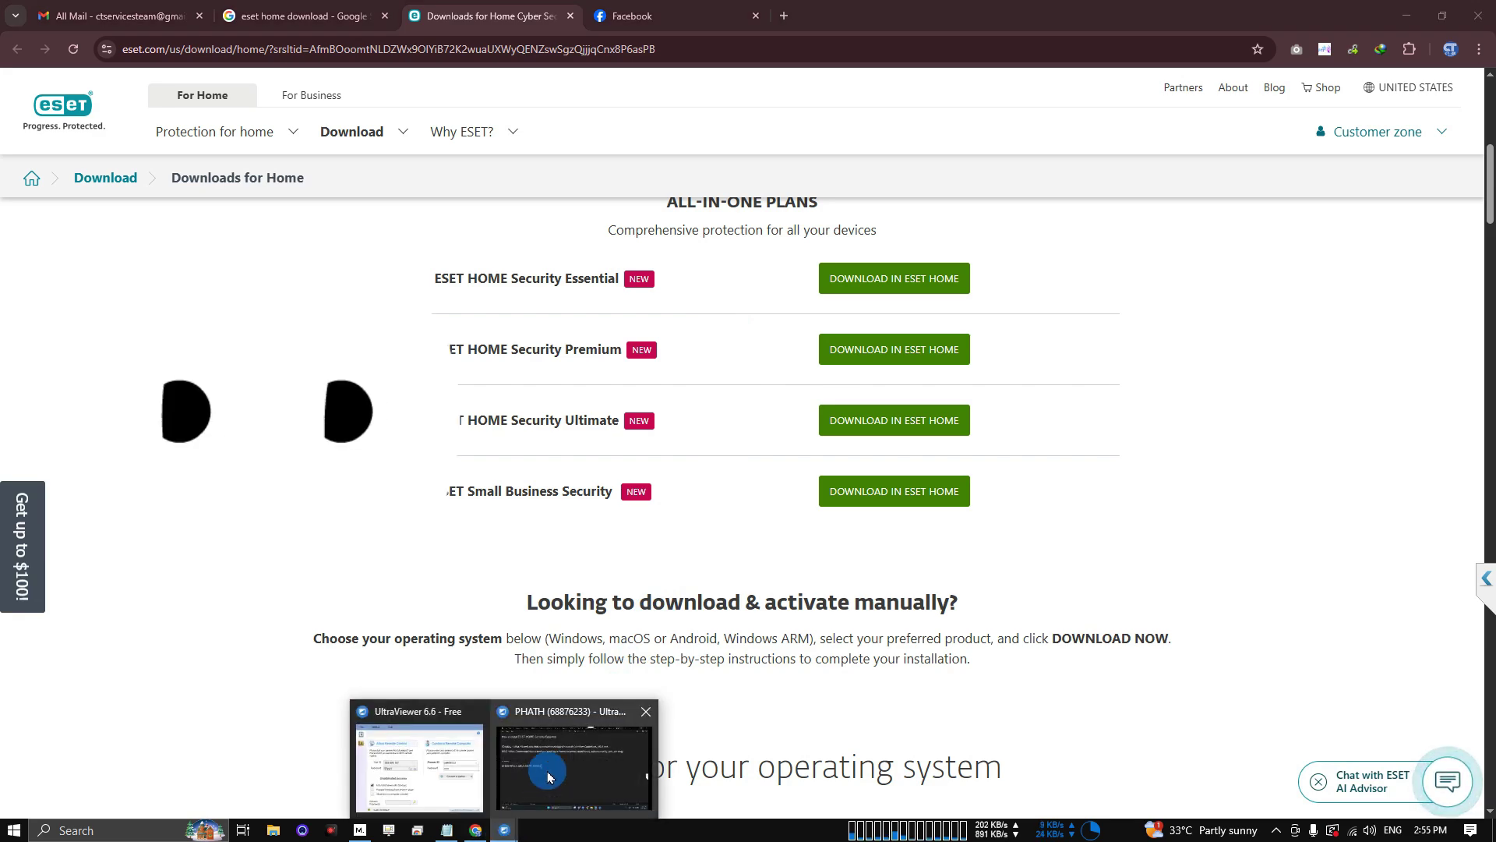
left_click(574, 759)
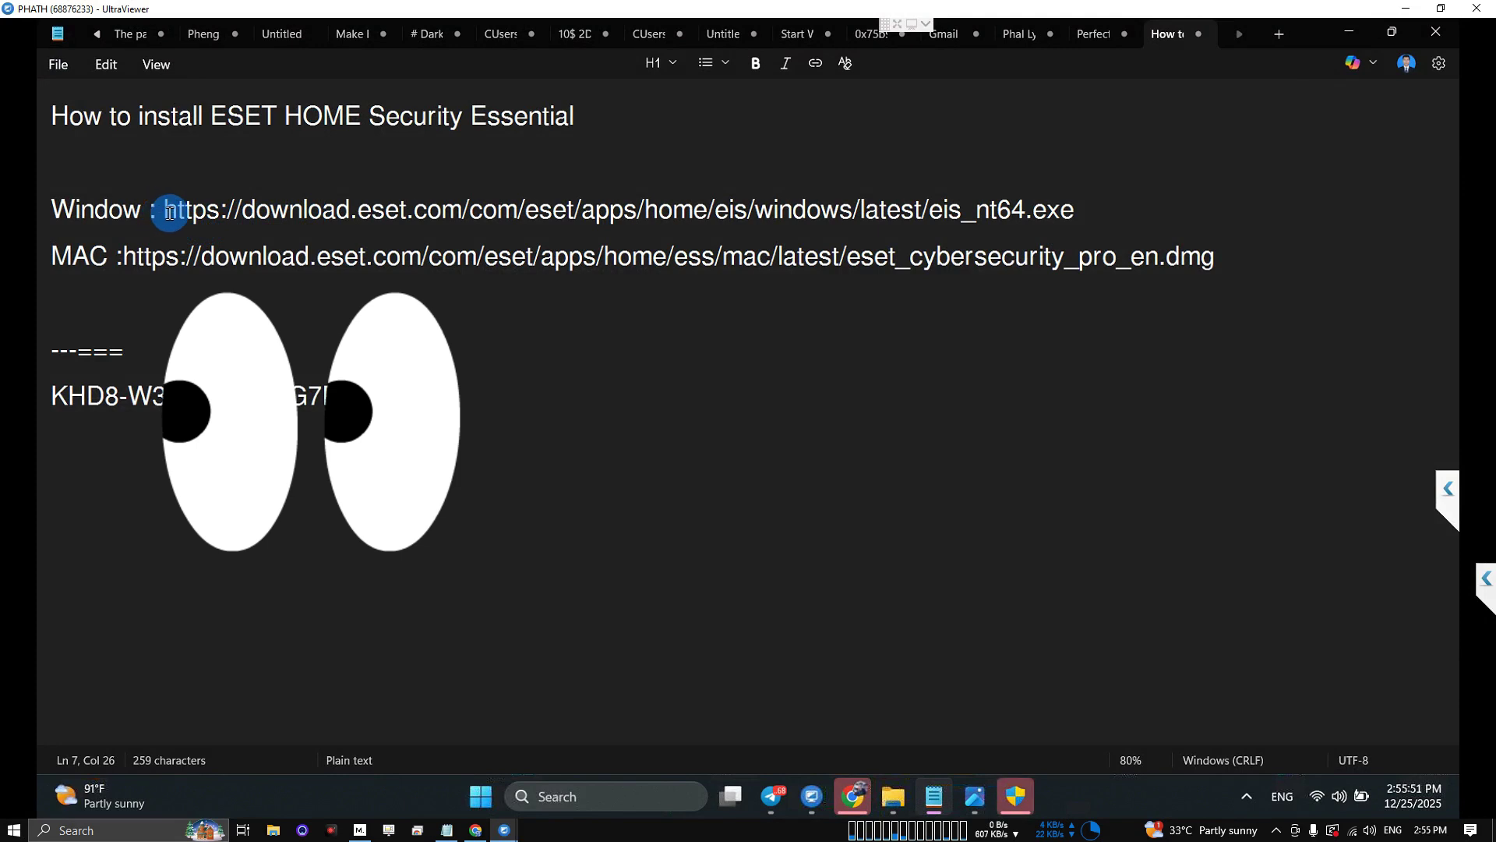
double_click(155, 211)
key("shift+Home")
key("shift+Down")
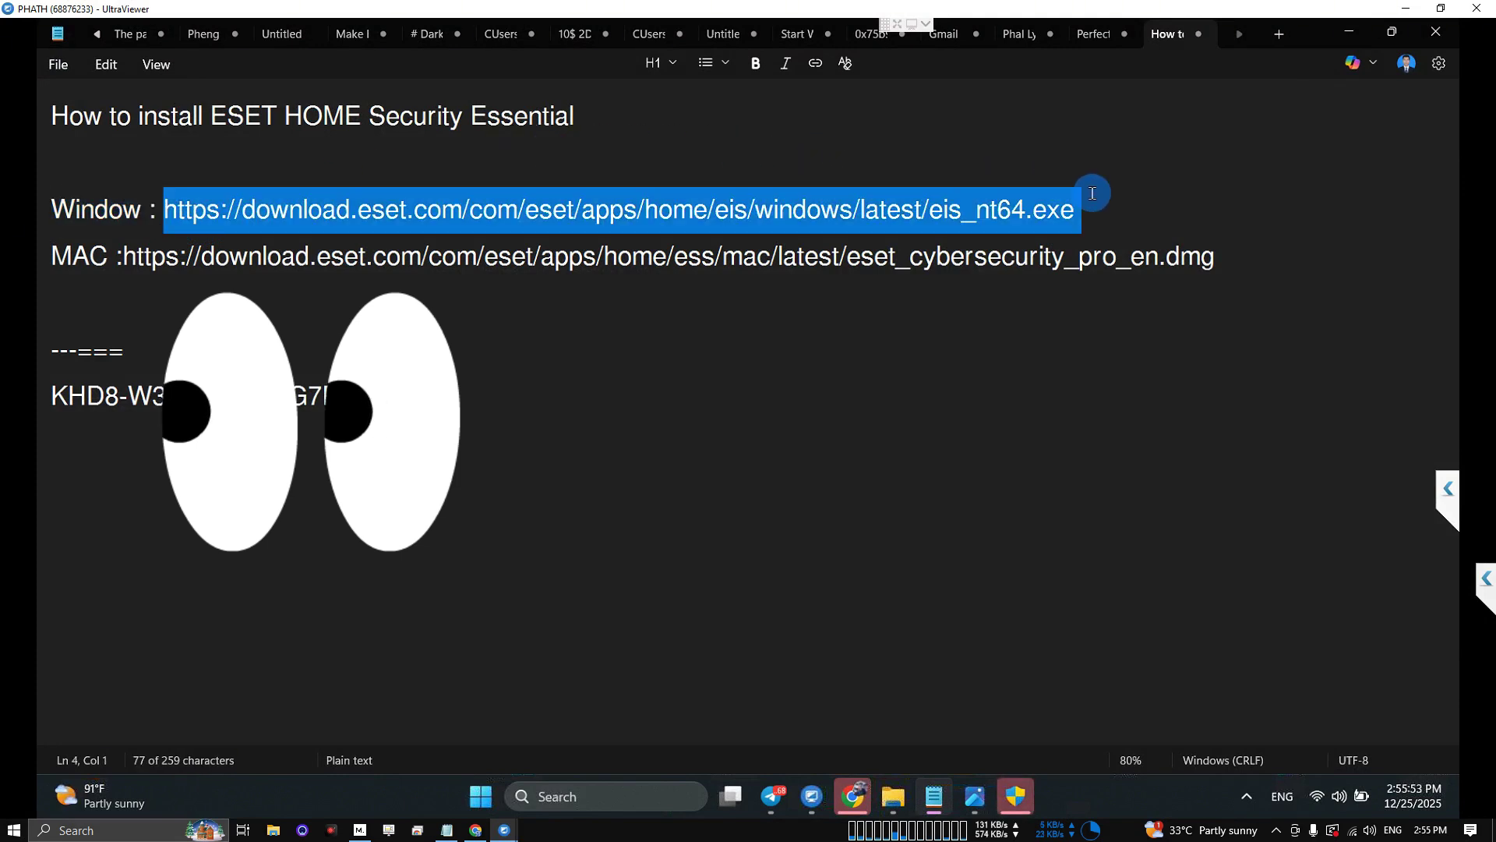
right_click(1080, 209)
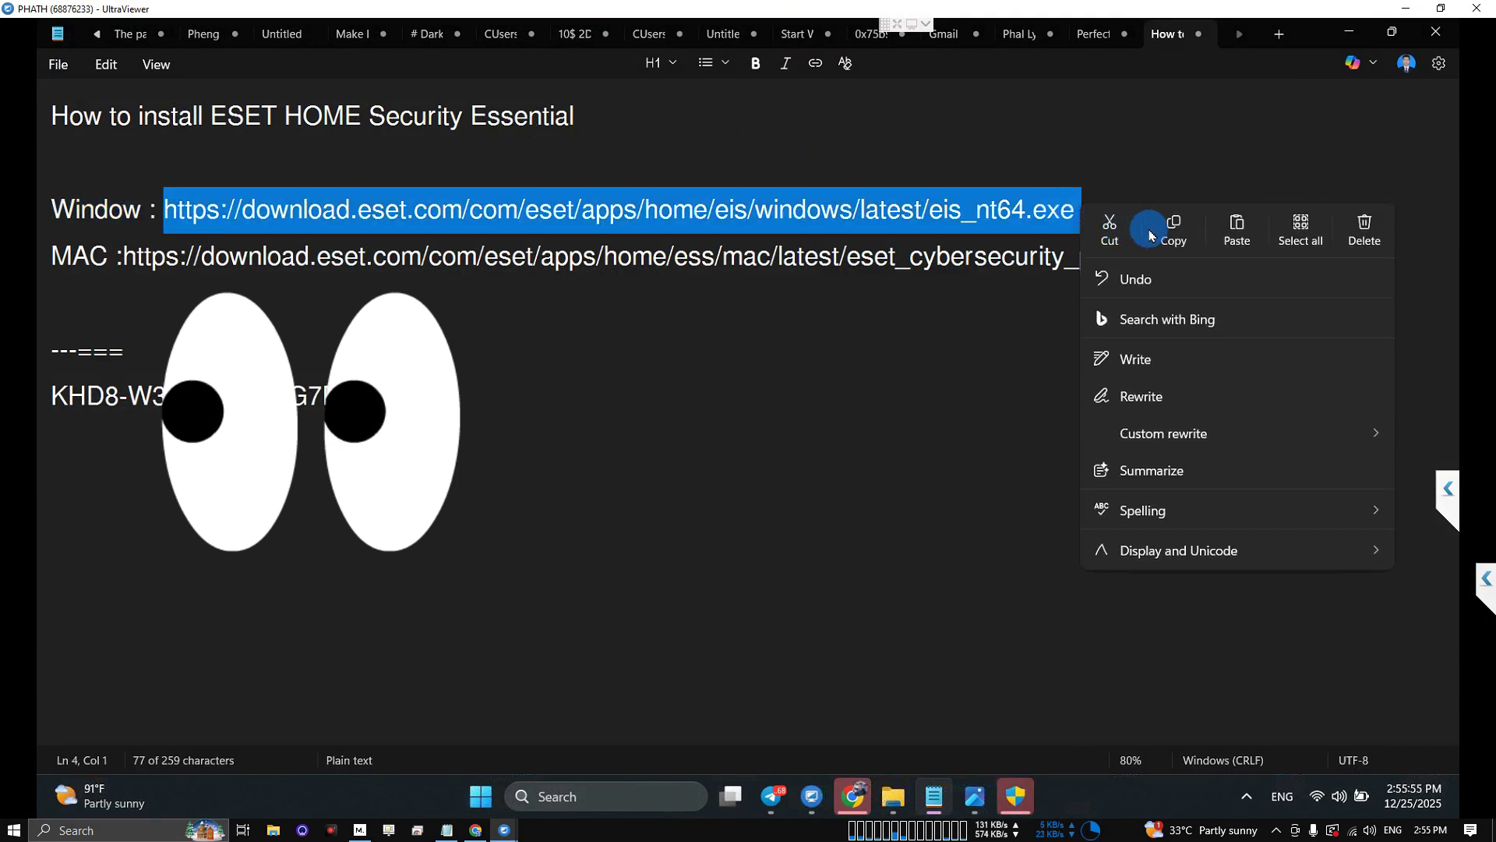
left_click(1176, 229)
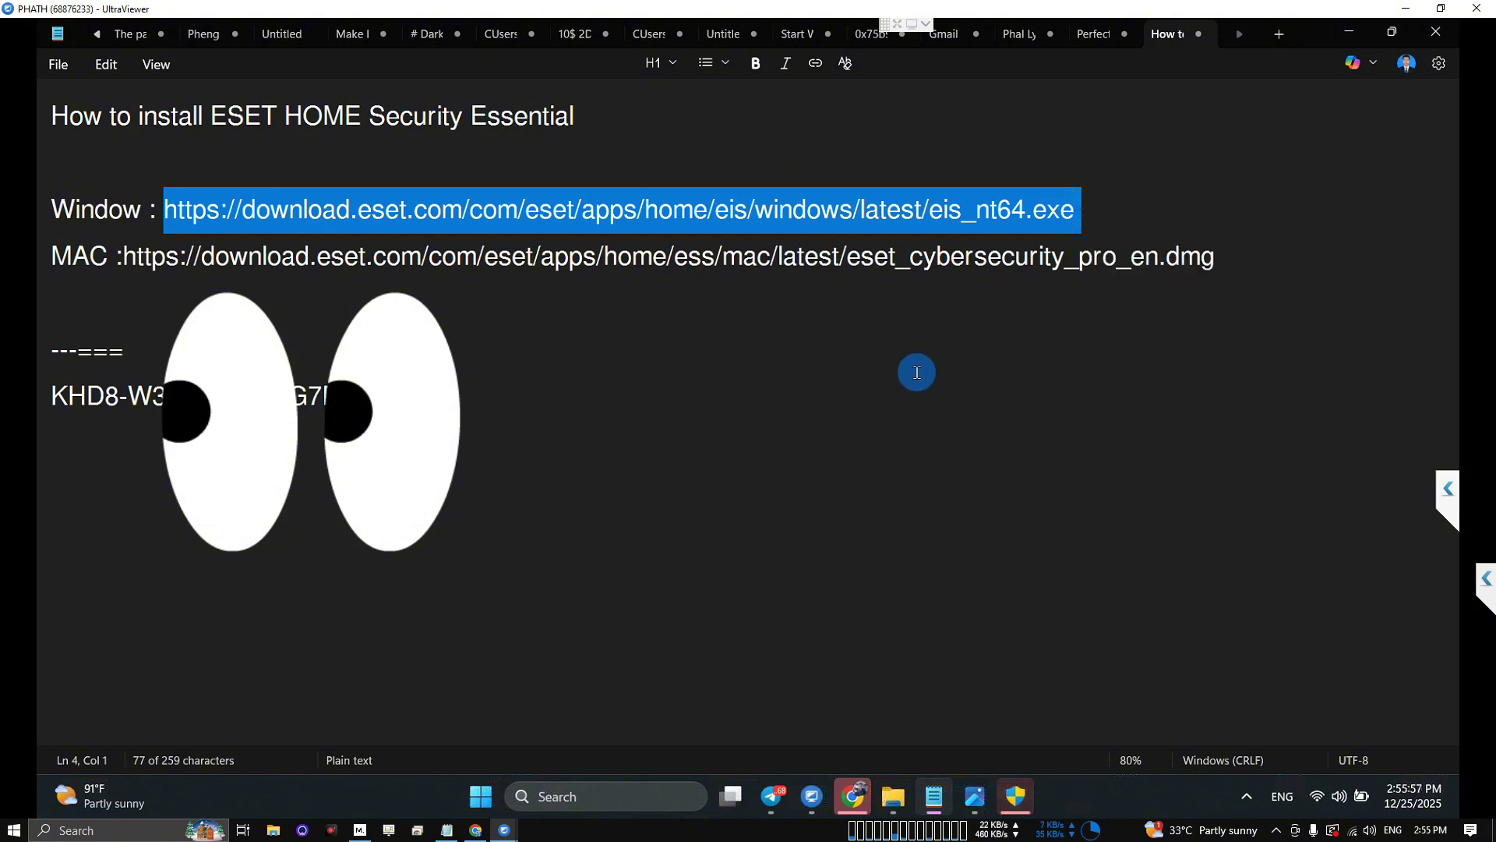
Load the copied installer URL in the remote Chrome's new tab and cancel saving the duplicate eis_nt64 (1).exe.
left_click(1016, 795)
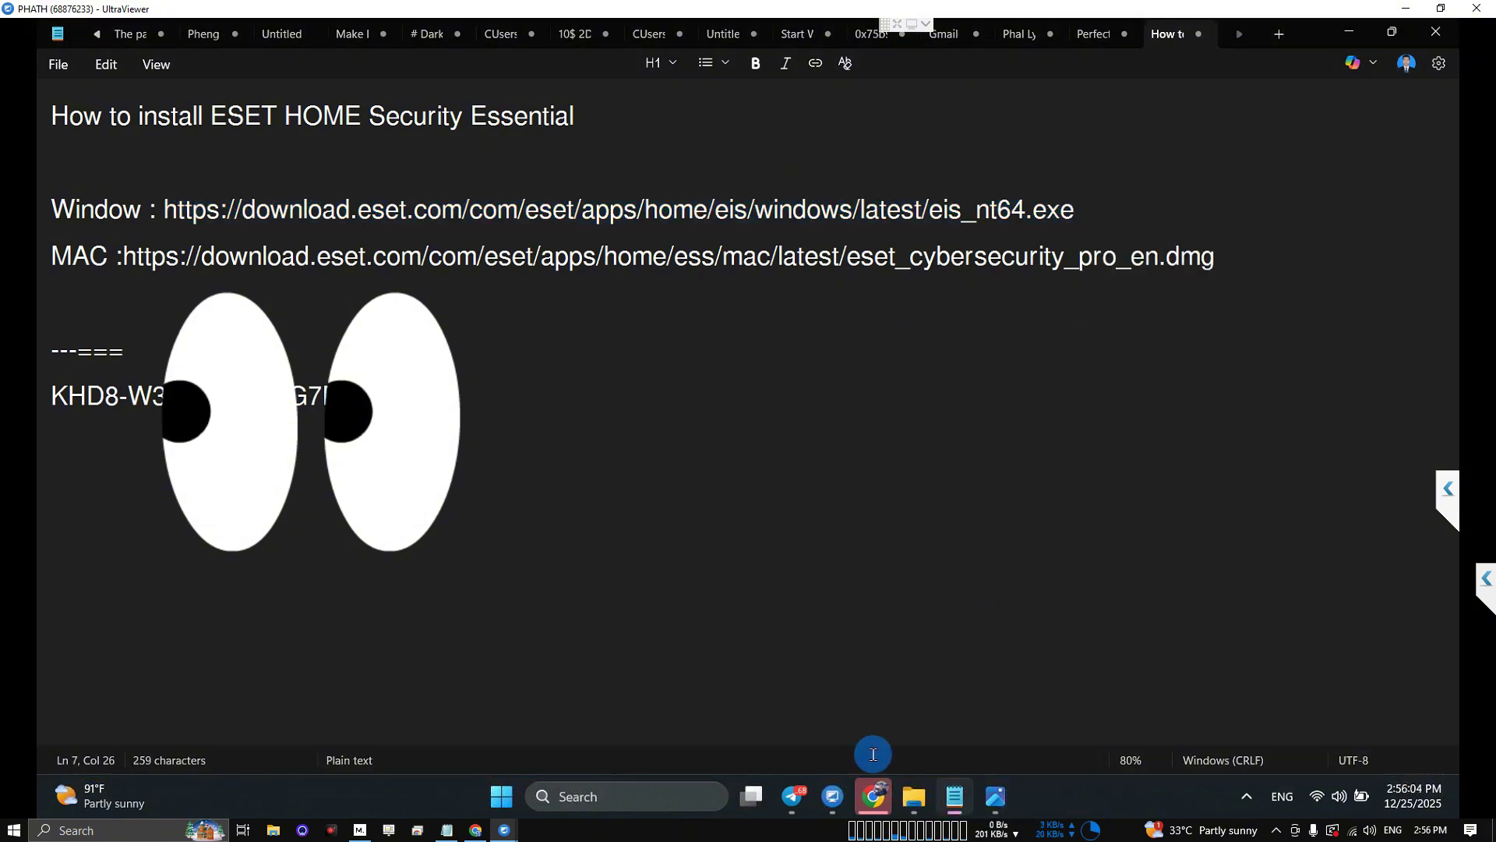
left_click(874, 794)
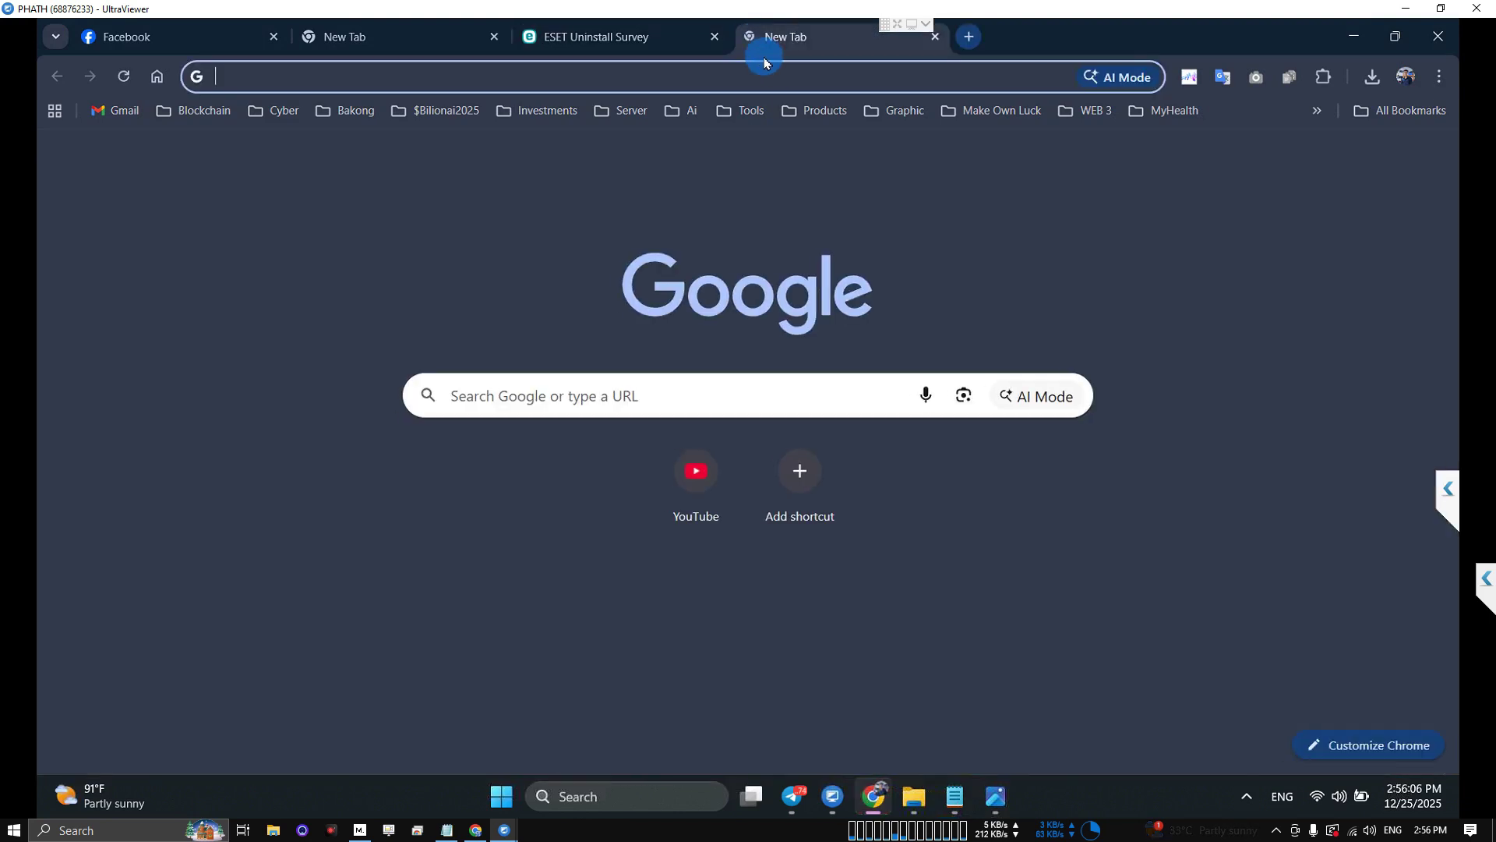
left_click(750, 37)
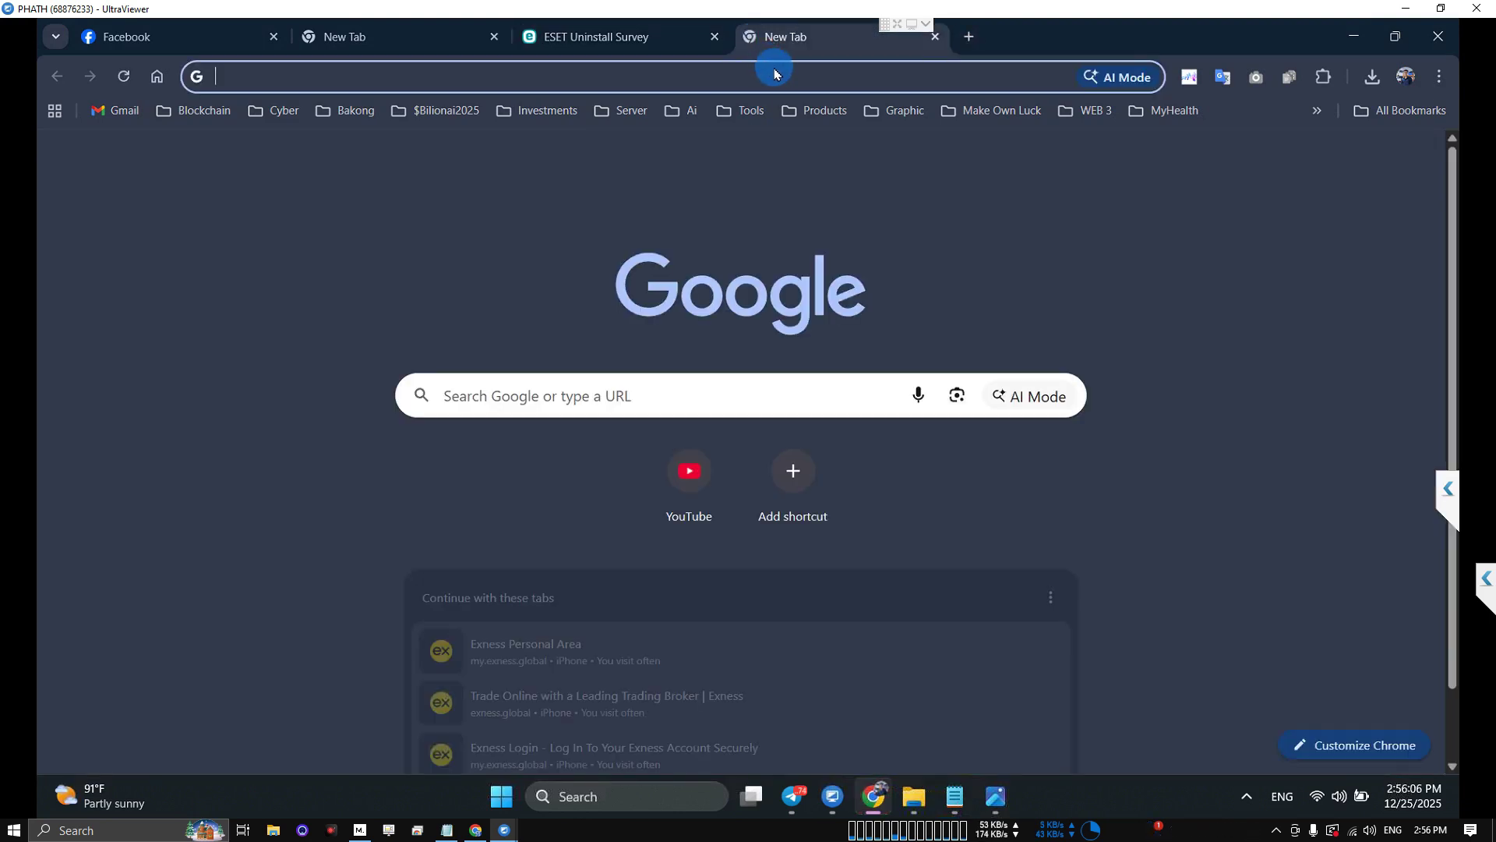
right_click(804, 79)
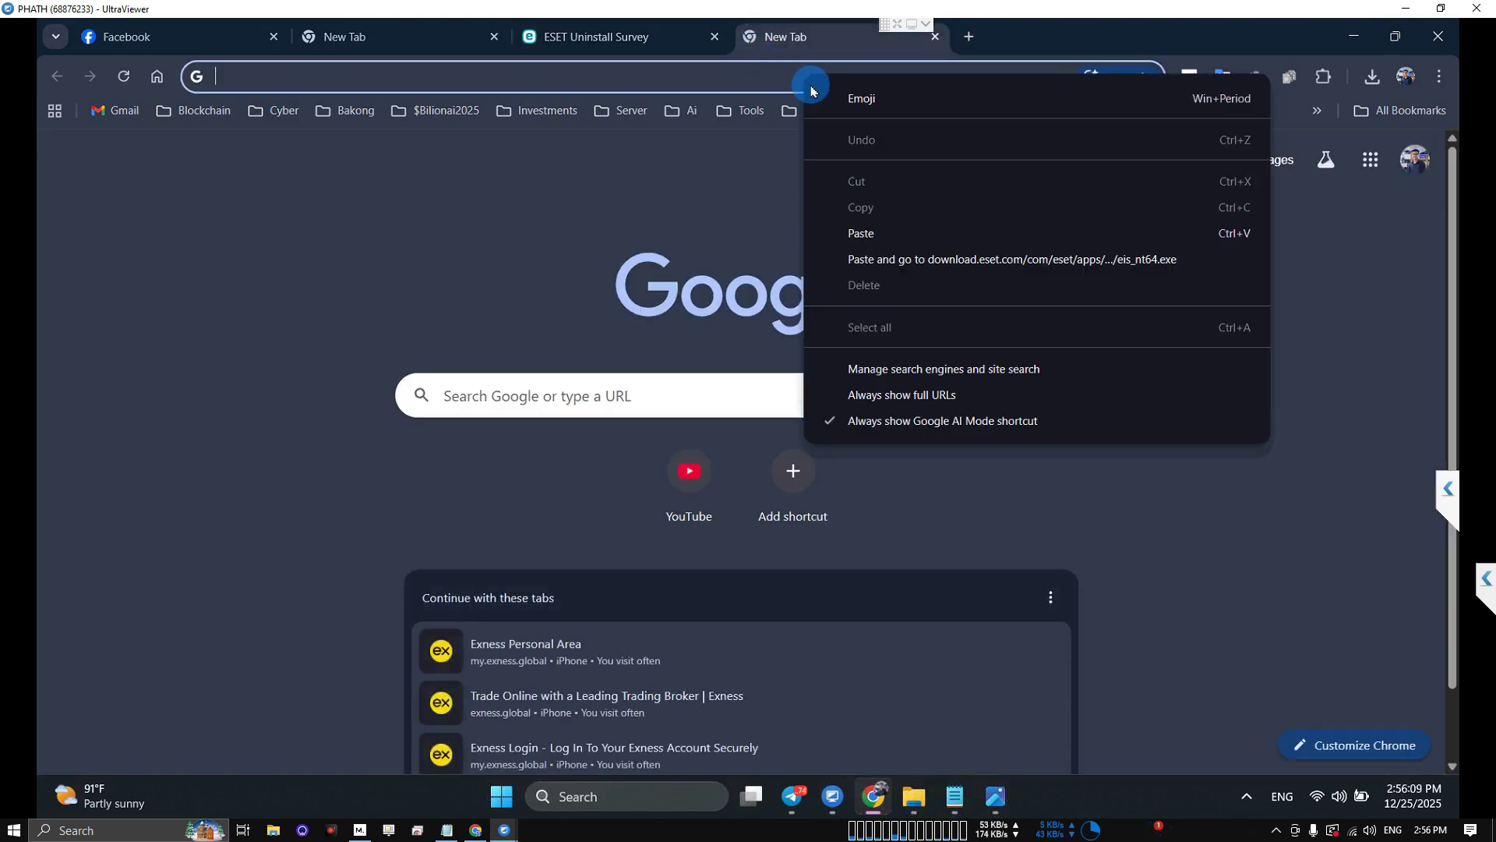
left_click(969, 259)
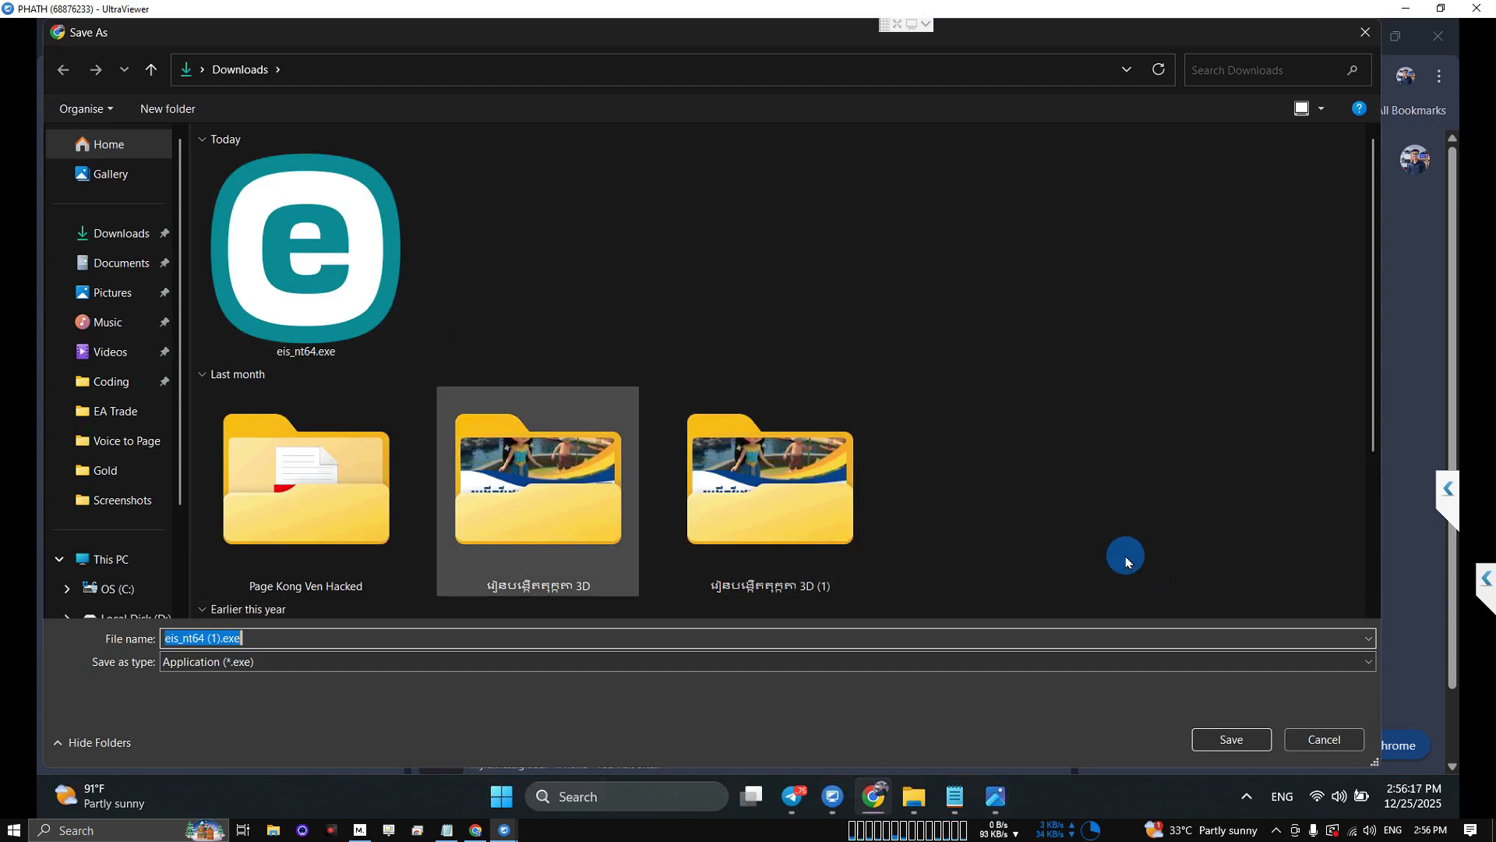
left_click(1296, 732)
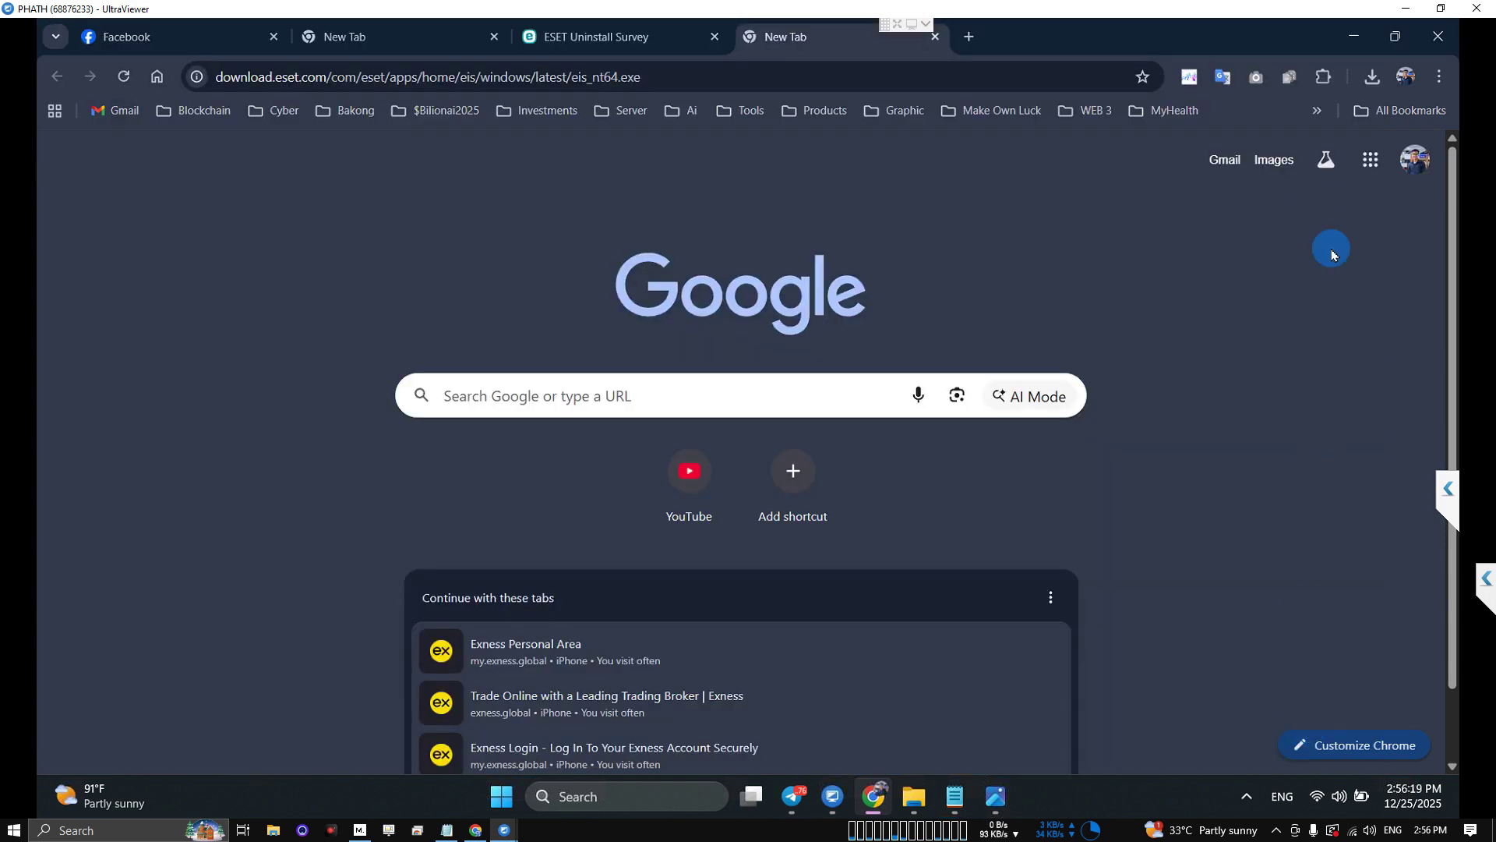
Run the already downloaded eis_nt64.exe installer from Chrome's recent download history.
left_click(1373, 81)
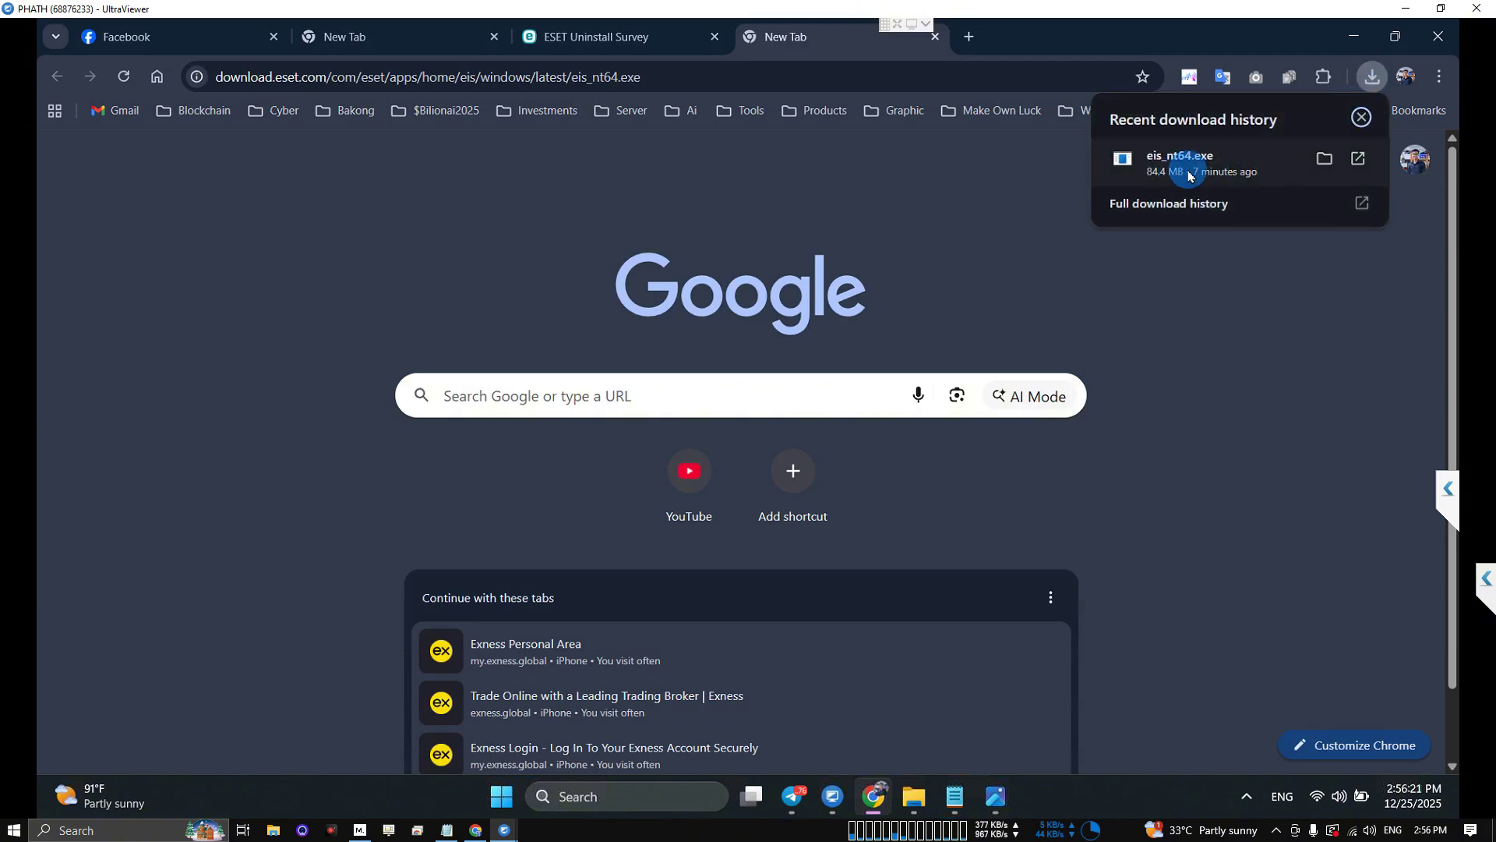
left_click(1356, 161)
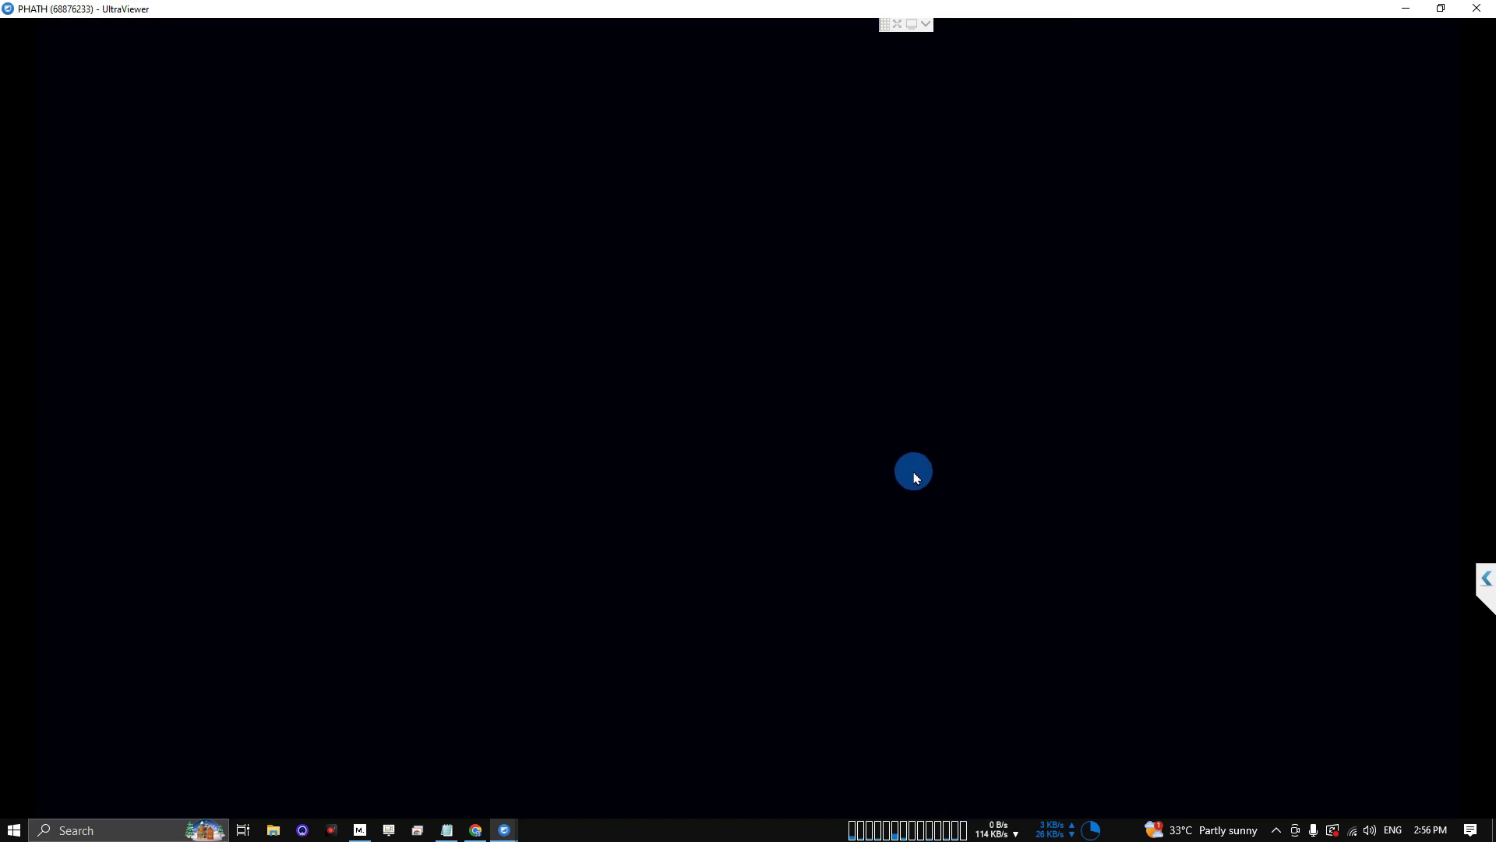
left_click(737, 578)
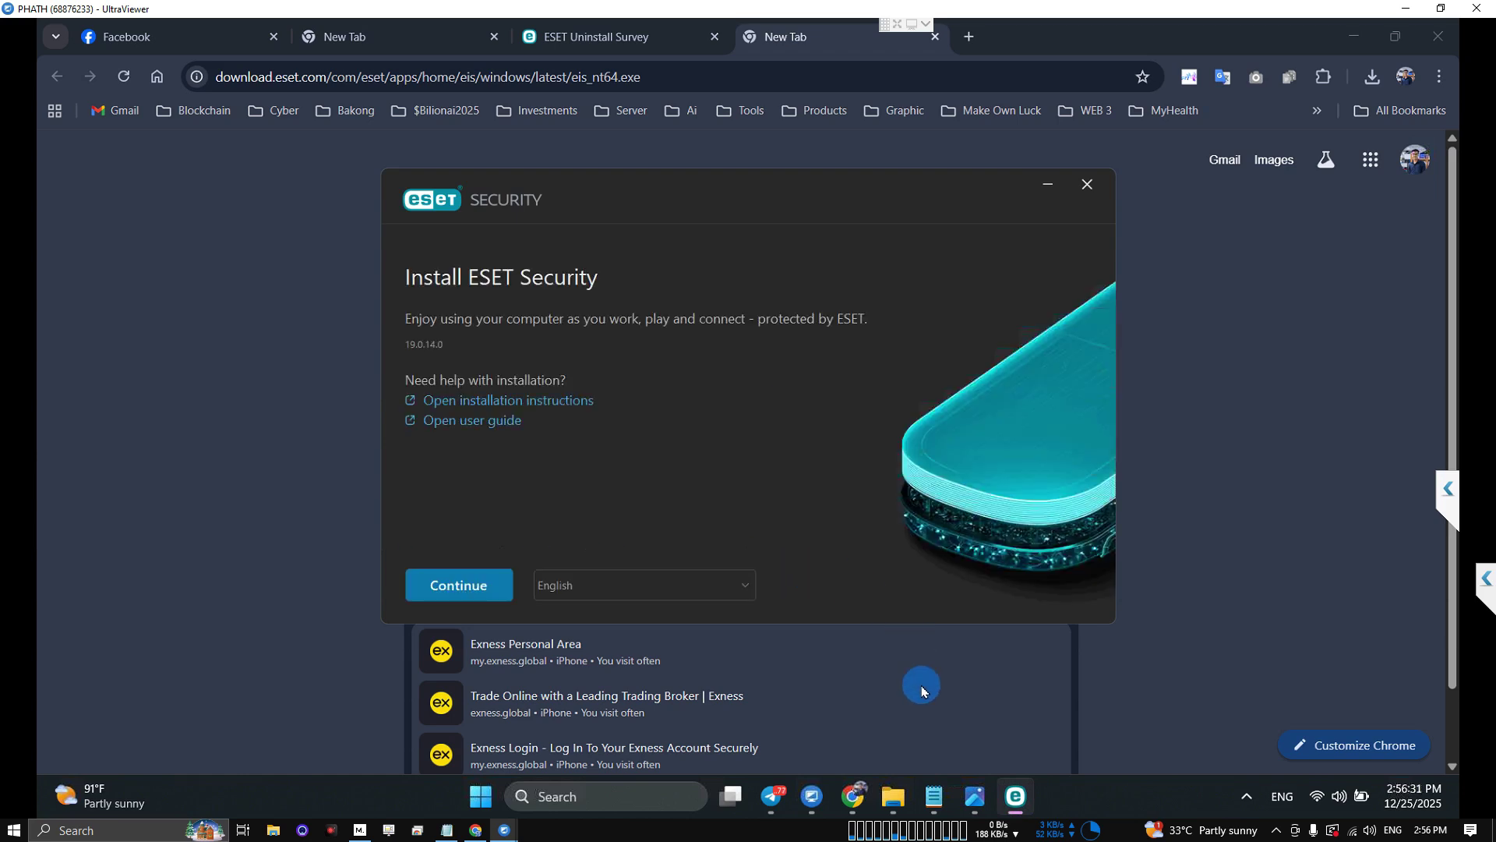
Check where the activation key is printed in the Licensey Key.jpg photo and put the photo away.
left_click(975, 796)
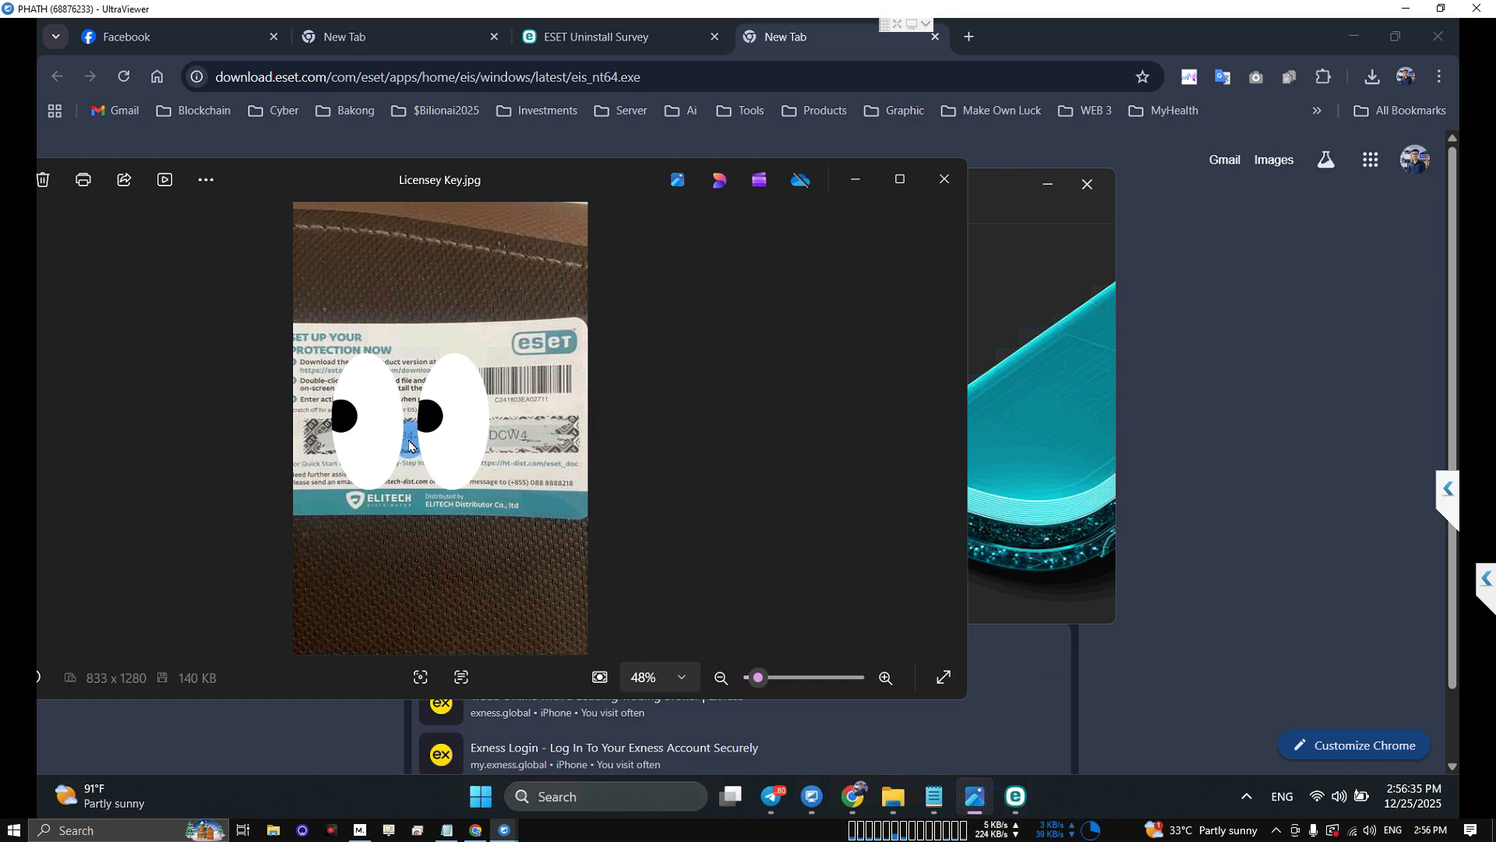
left_click(858, 180)
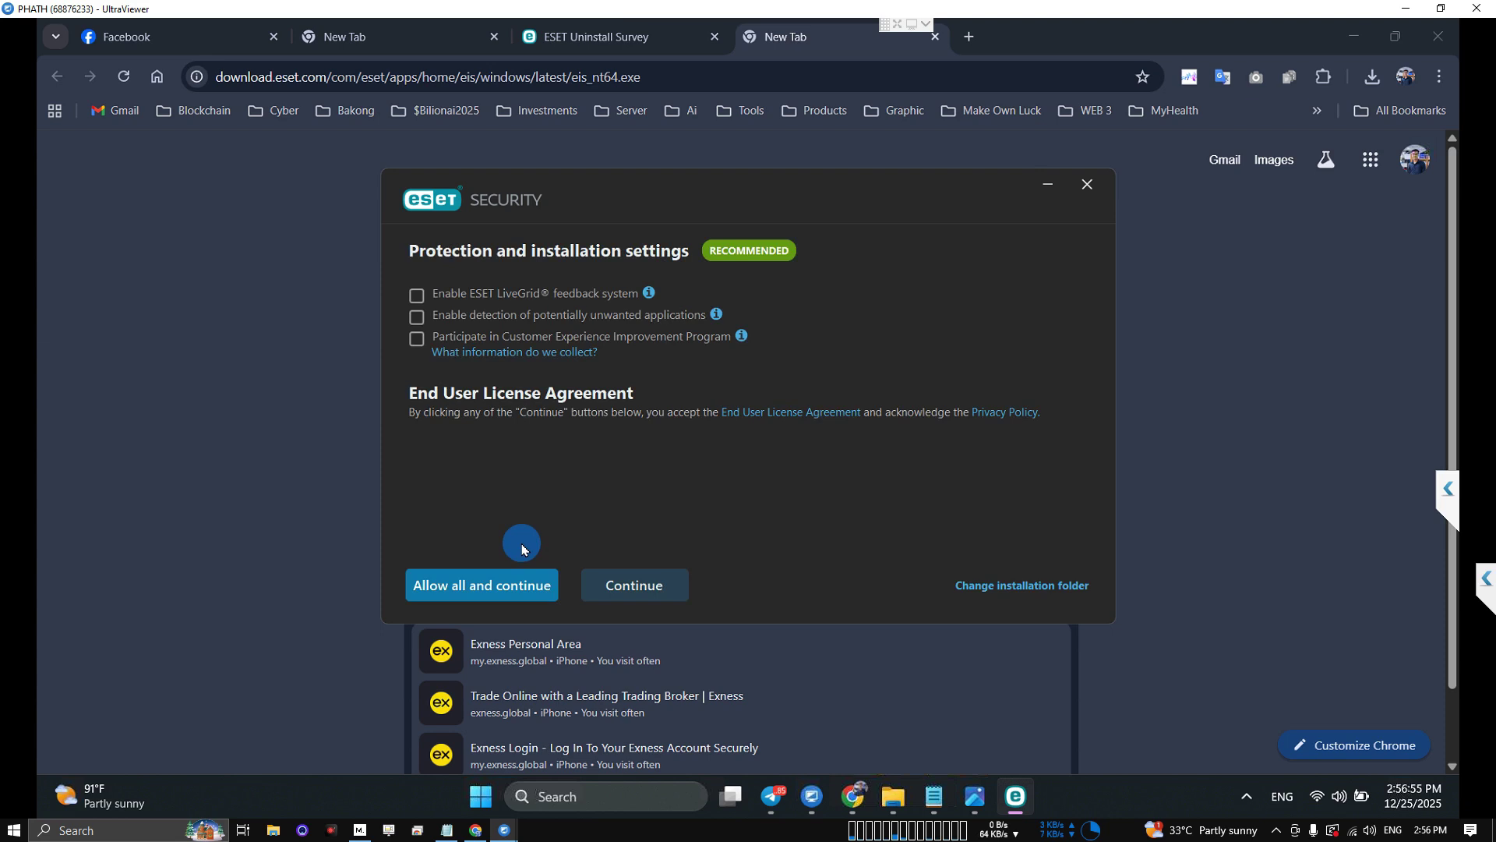
Continue the ESET setup with the optional settings disabled, skip the account login and choose activation with a purchased key.
left_click(631, 591)
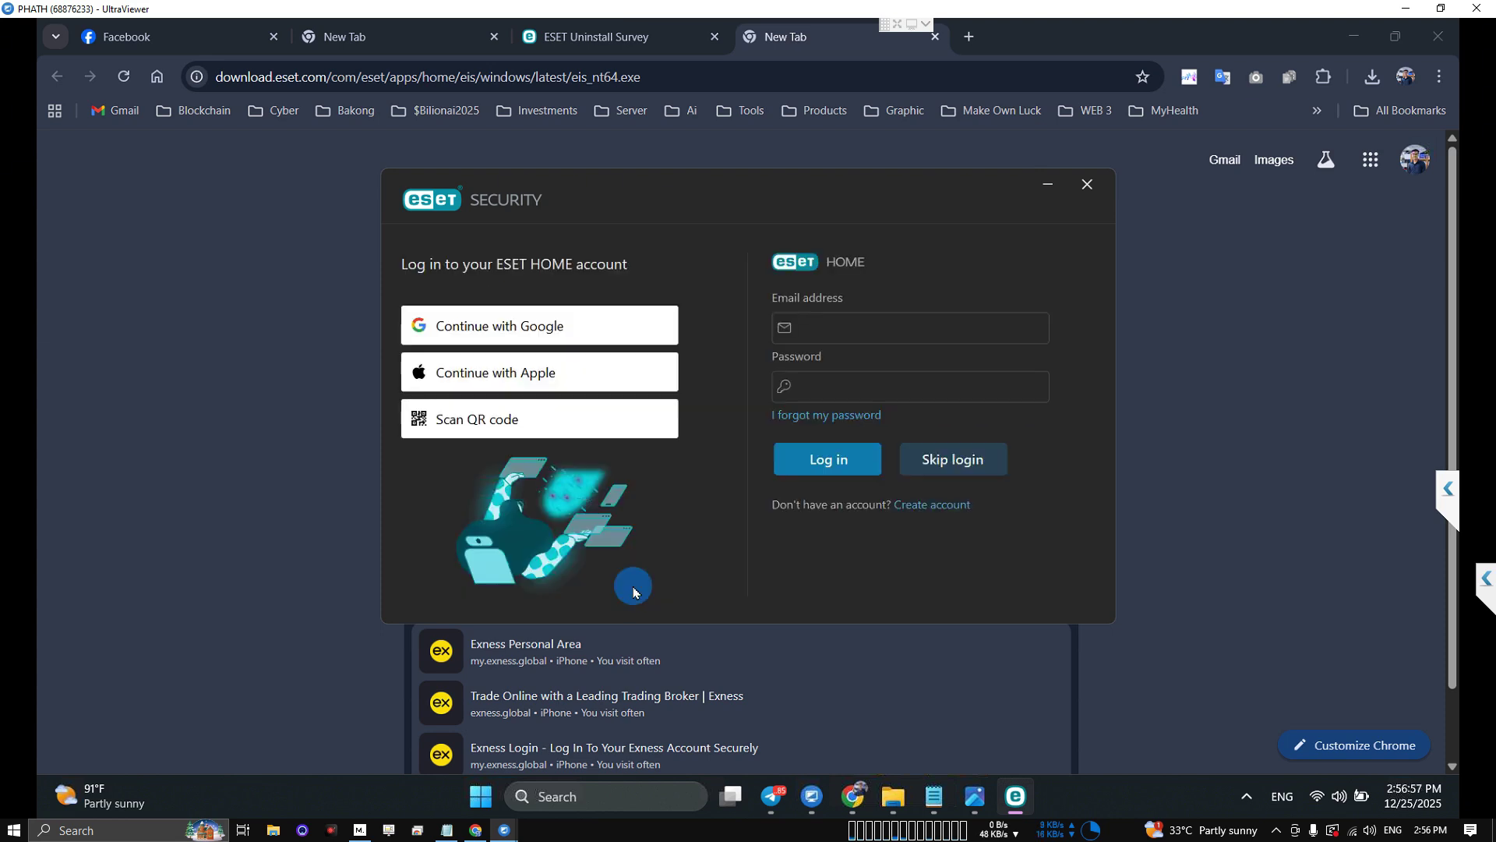
left_click(945, 467)
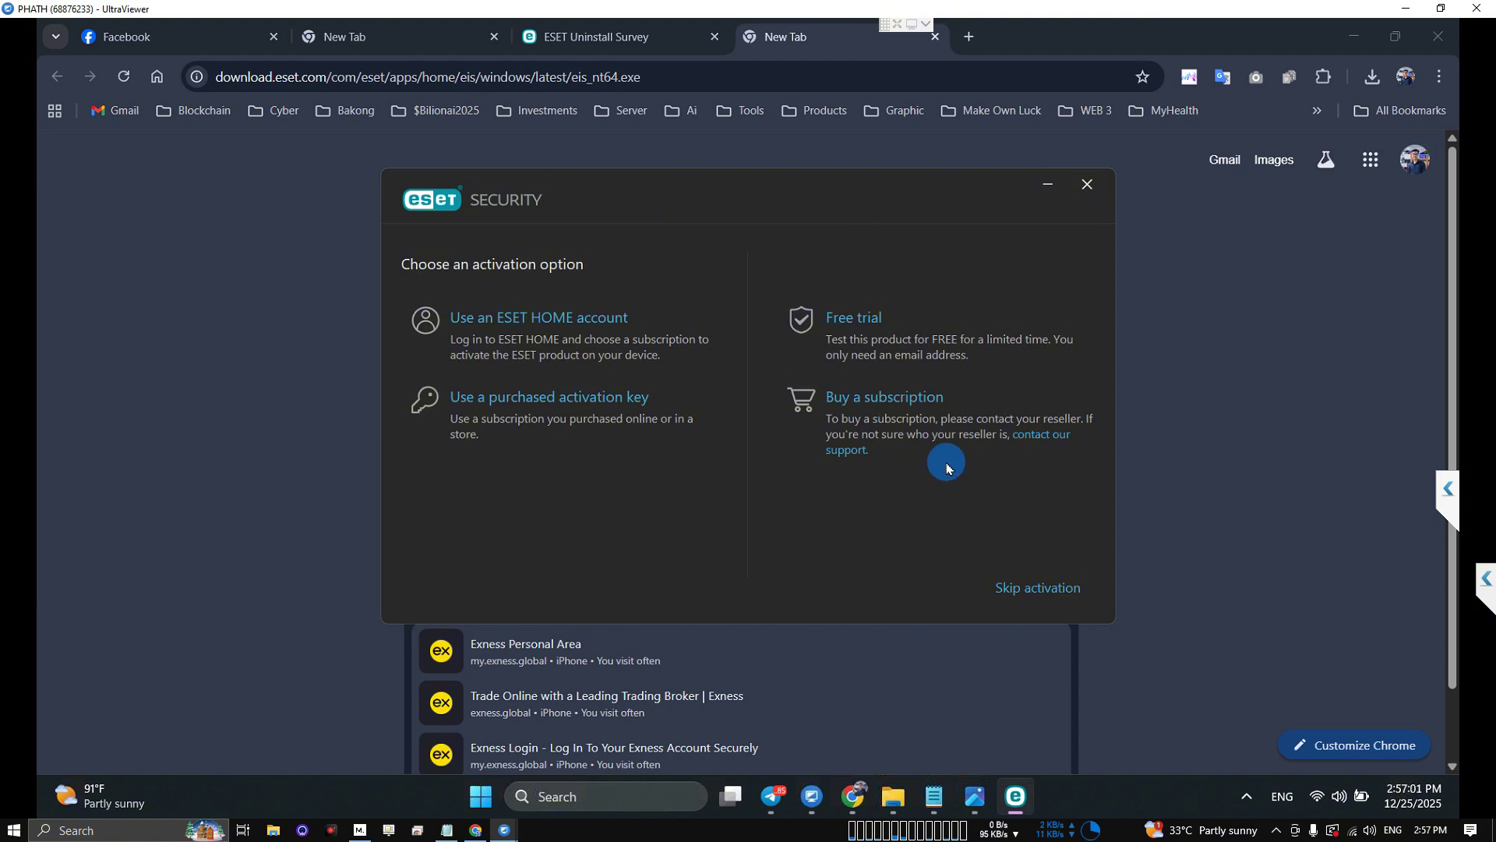
left_click(575, 399)
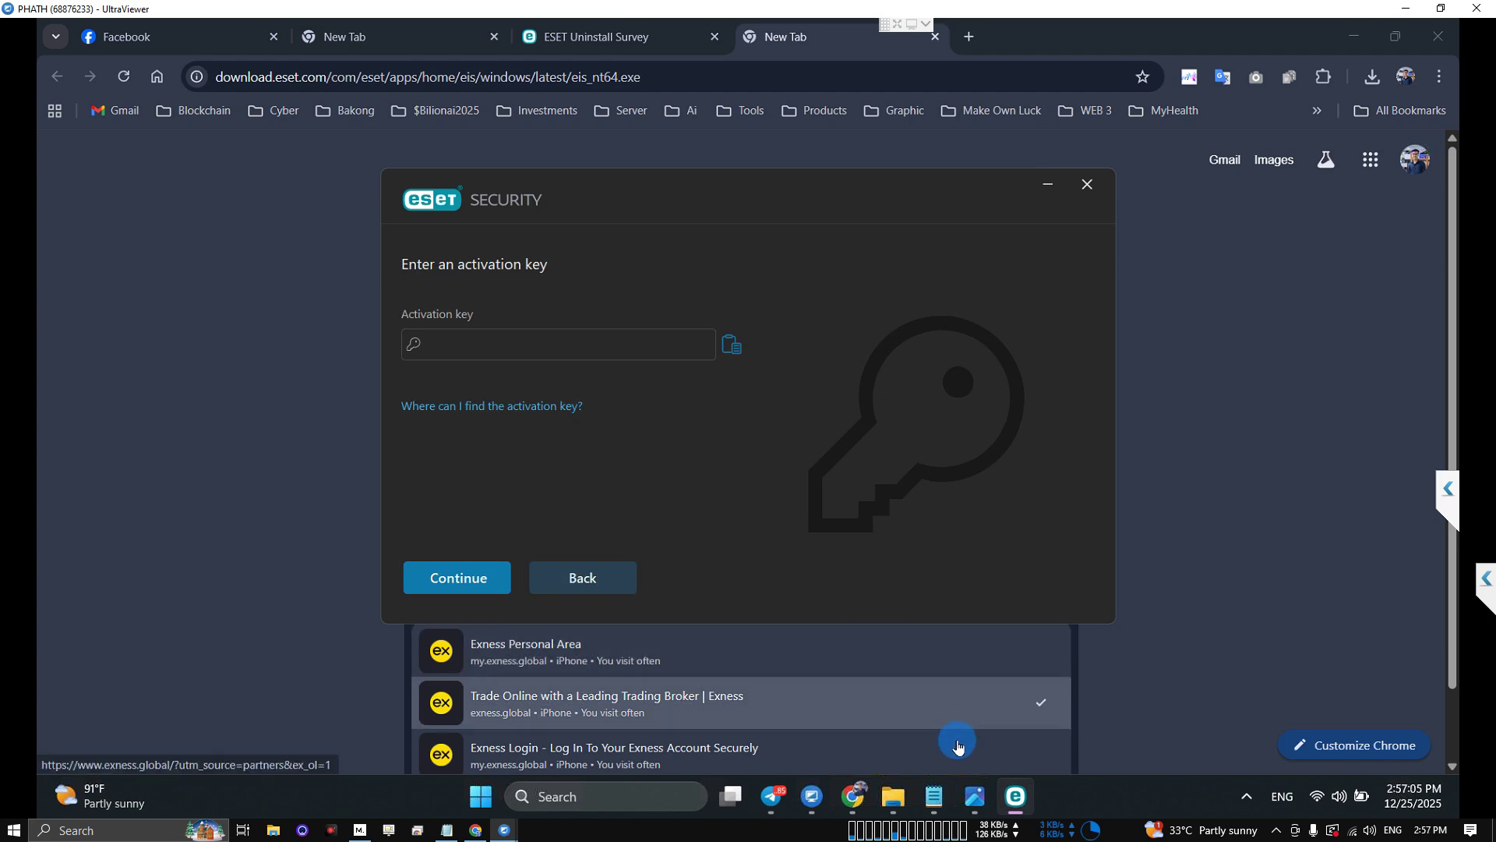
Copy the activation key from the installation notes, paste it into the installer's Activation key field and submit it.
left_click(935, 795)
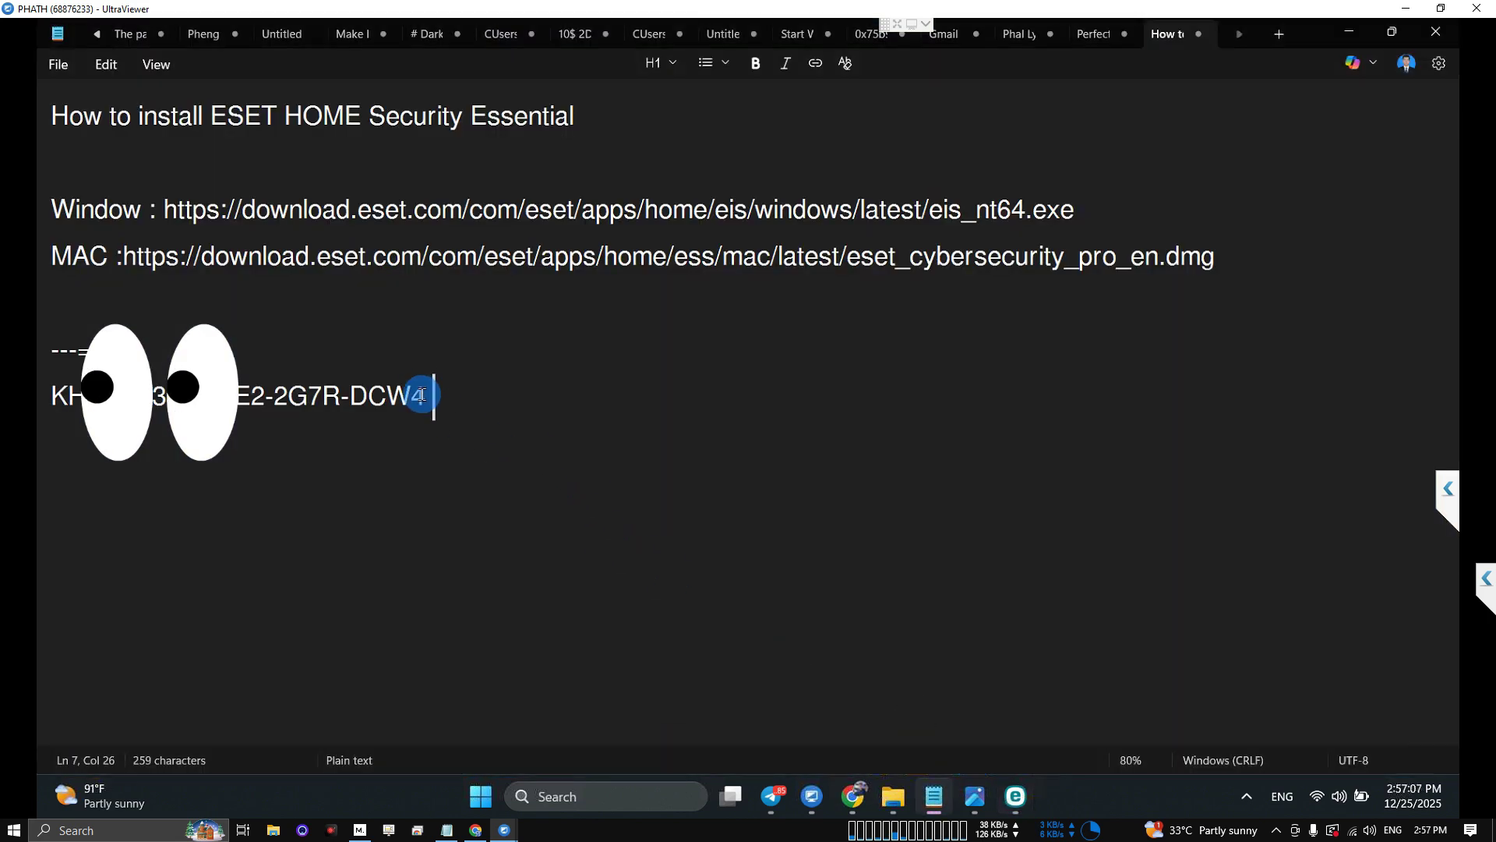
left_click_drag(421, 395, 45, 429)
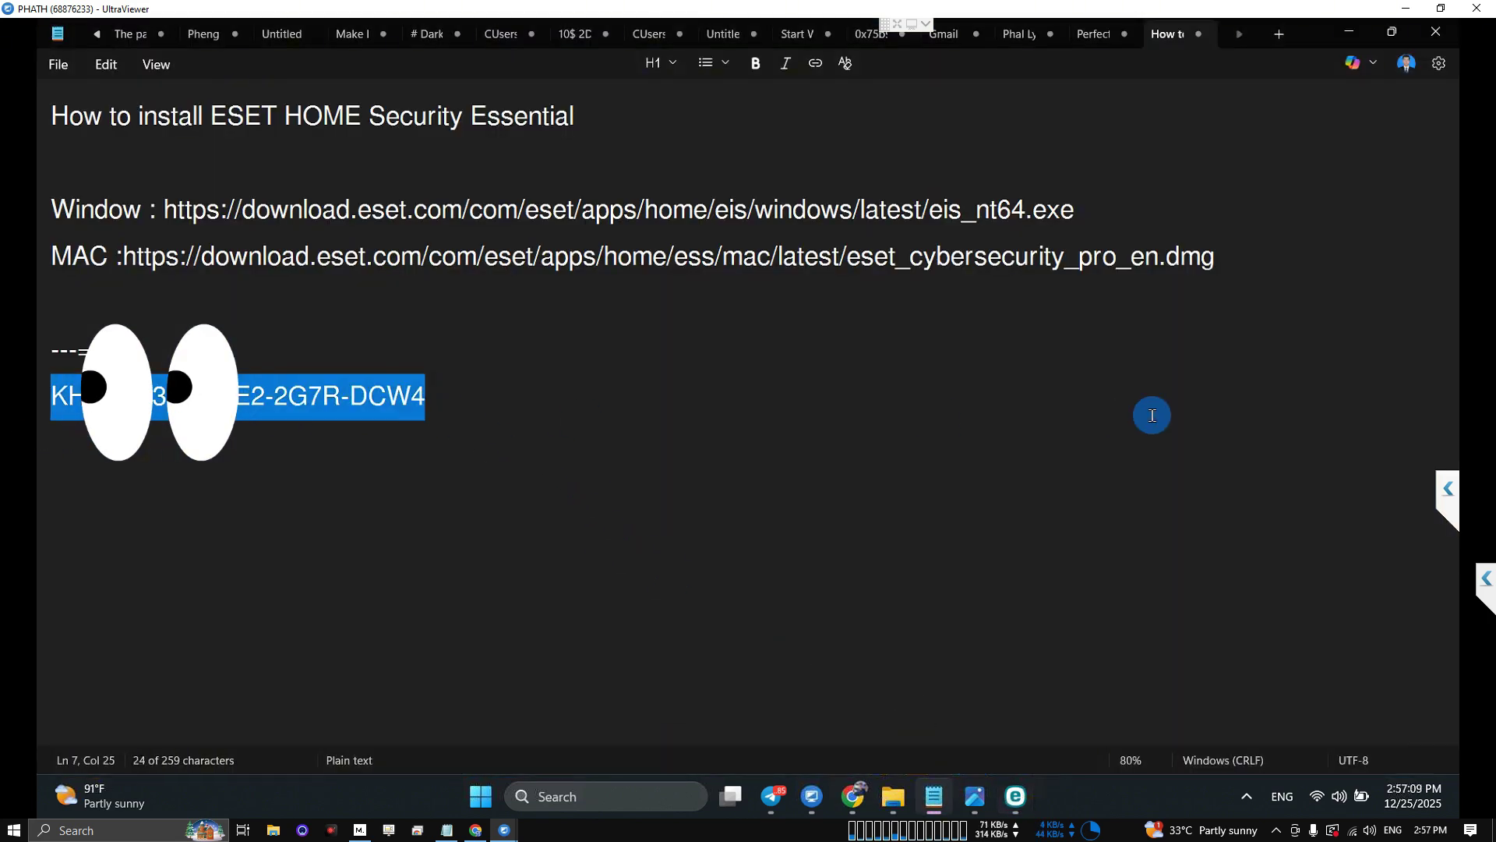
left_click(1349, 31)
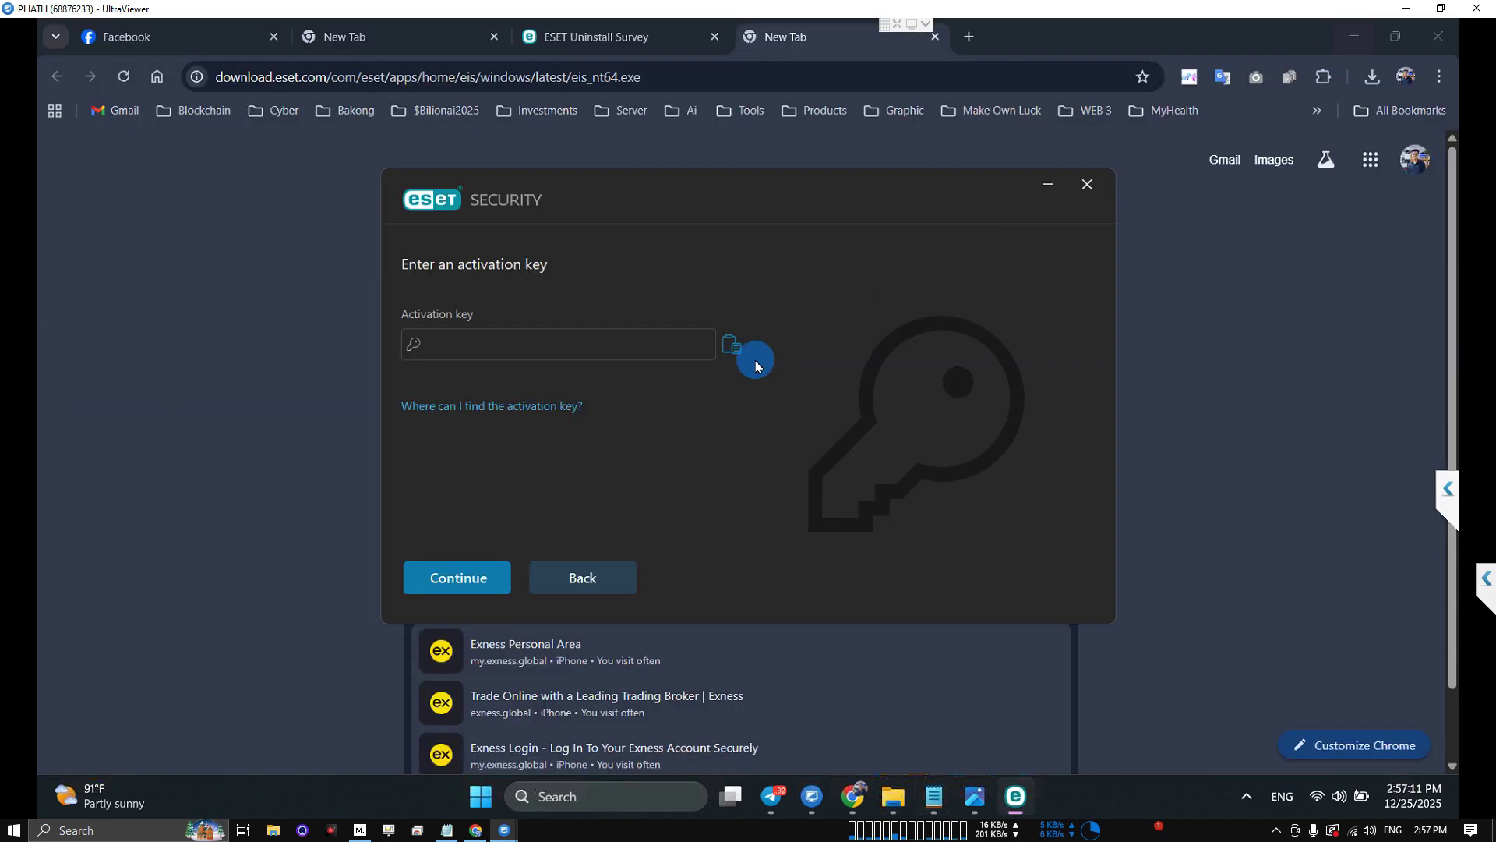
left_click(535, 334)
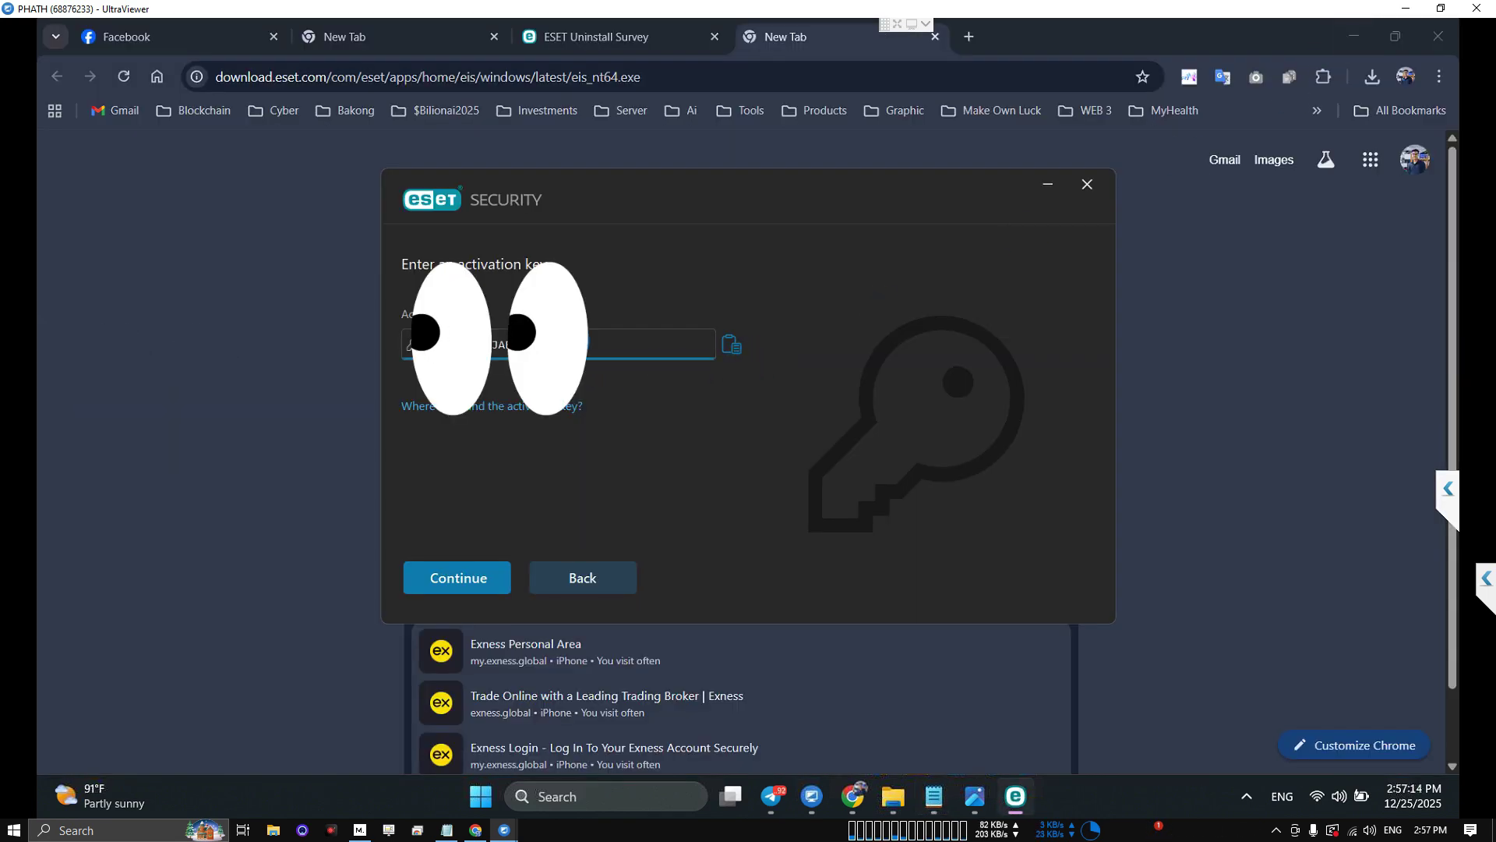
left_click(468, 580)
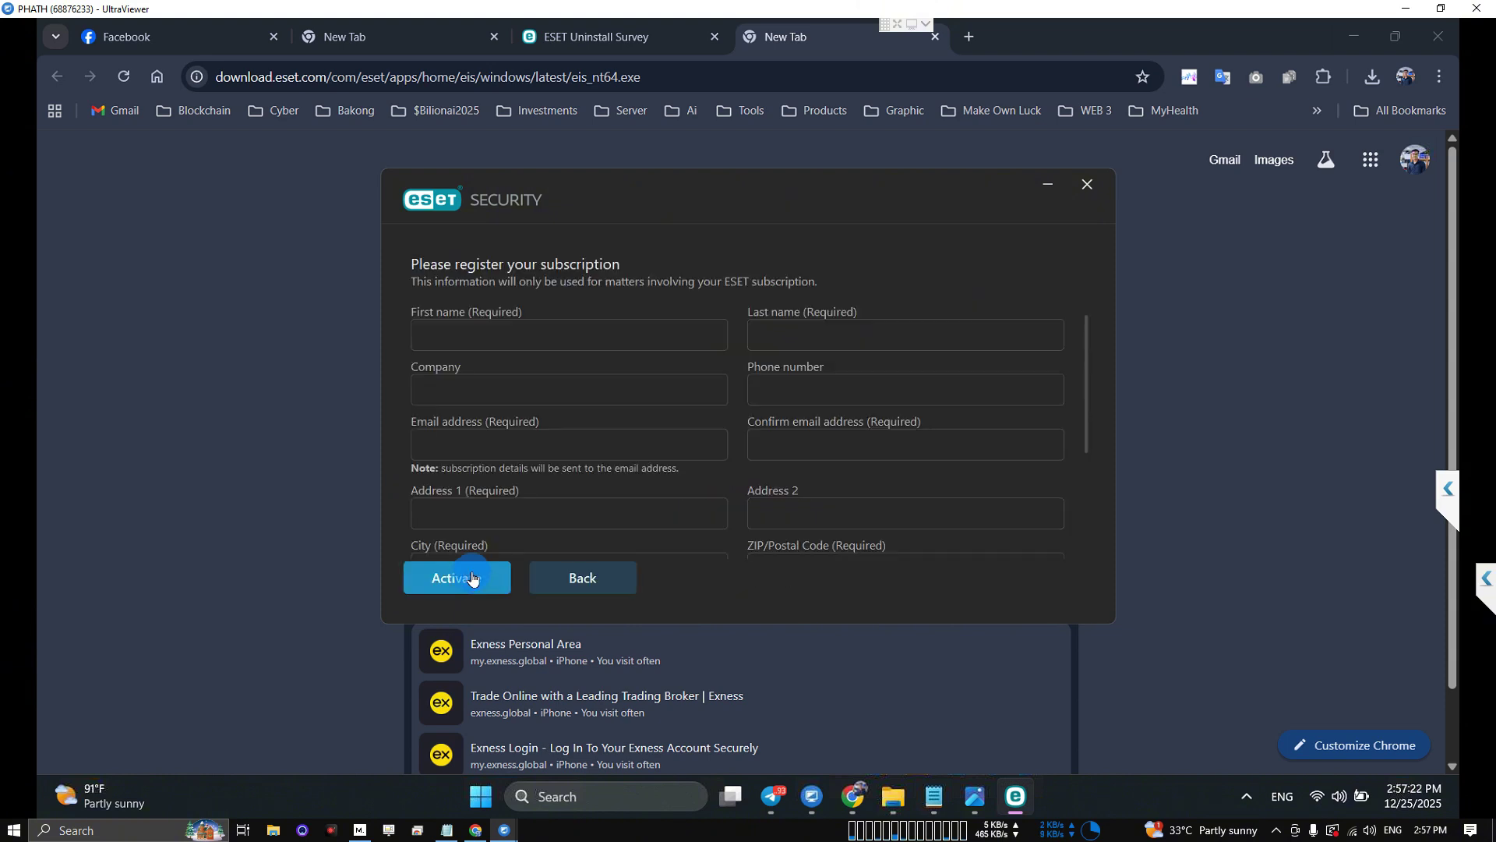
Fill in the subscriber's name, e-mail and address with country Cambodia, opt in to special offers and submit the activation.
left_click(550, 332)
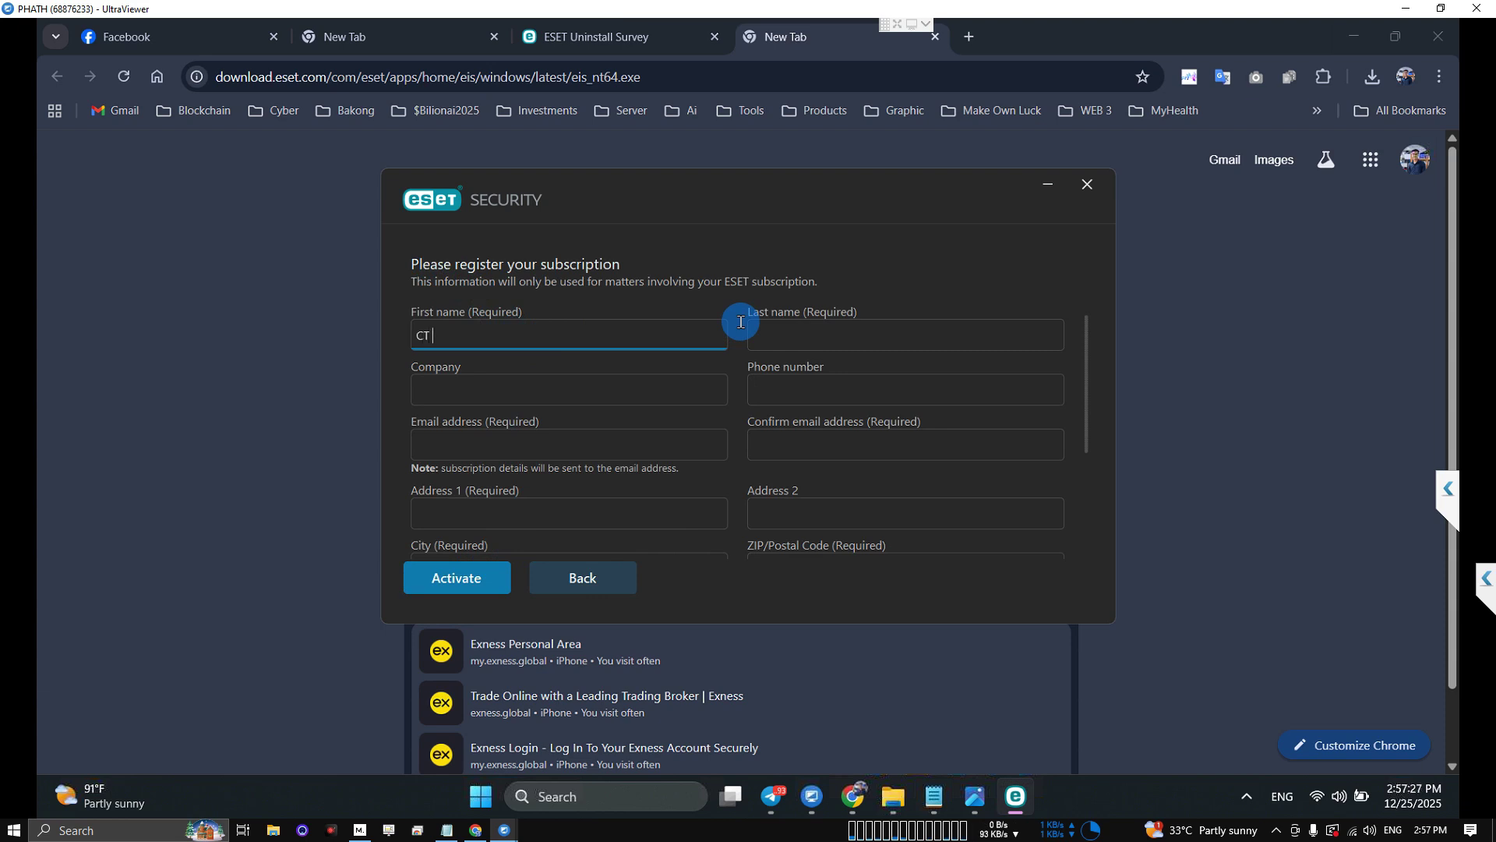
left_click(789, 336)
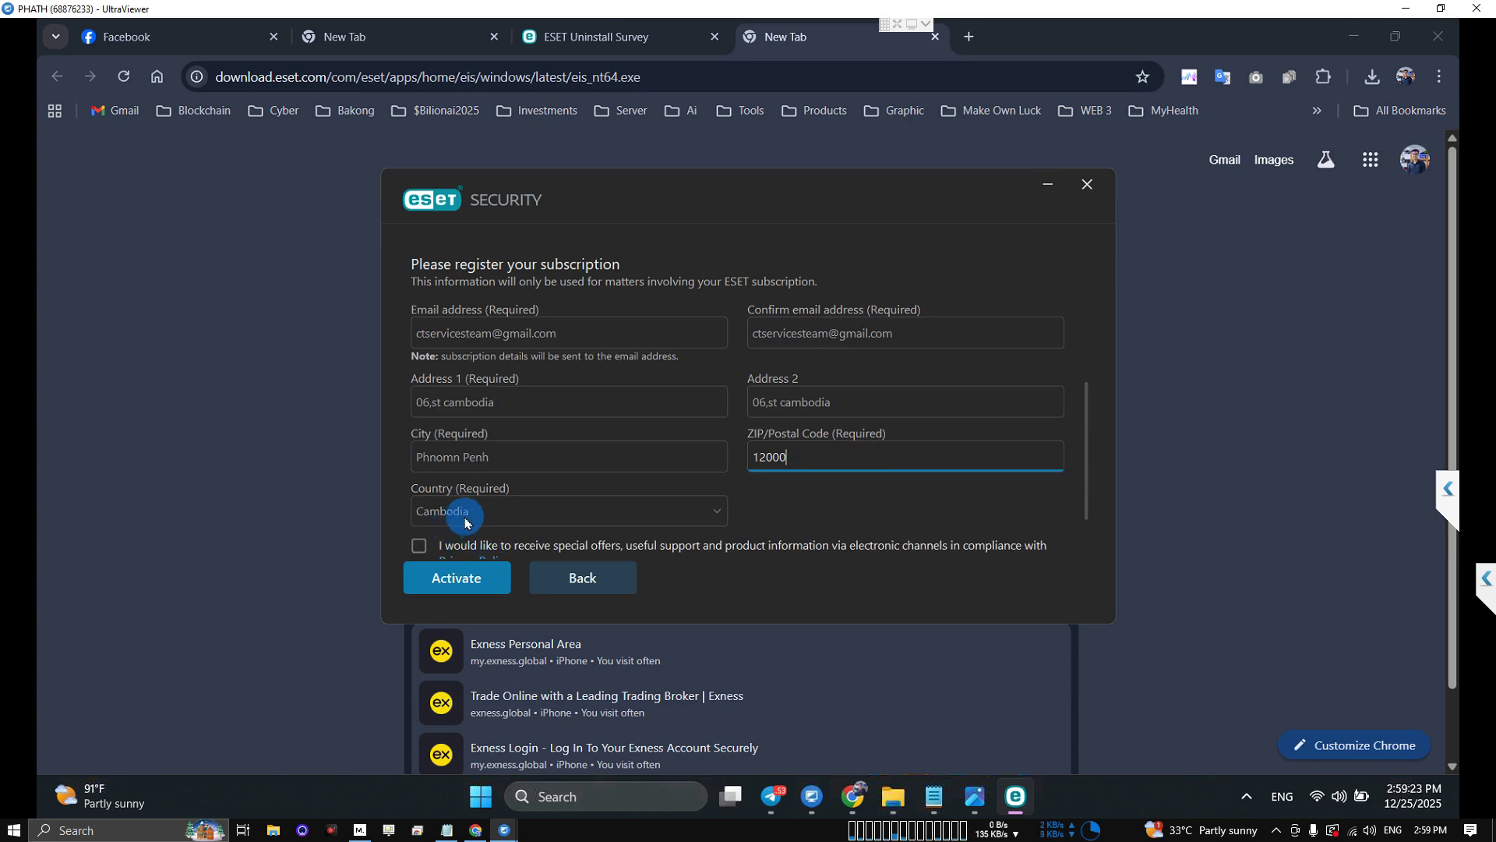
scroll(427, 522, "down", 1)
left_click(418, 503)
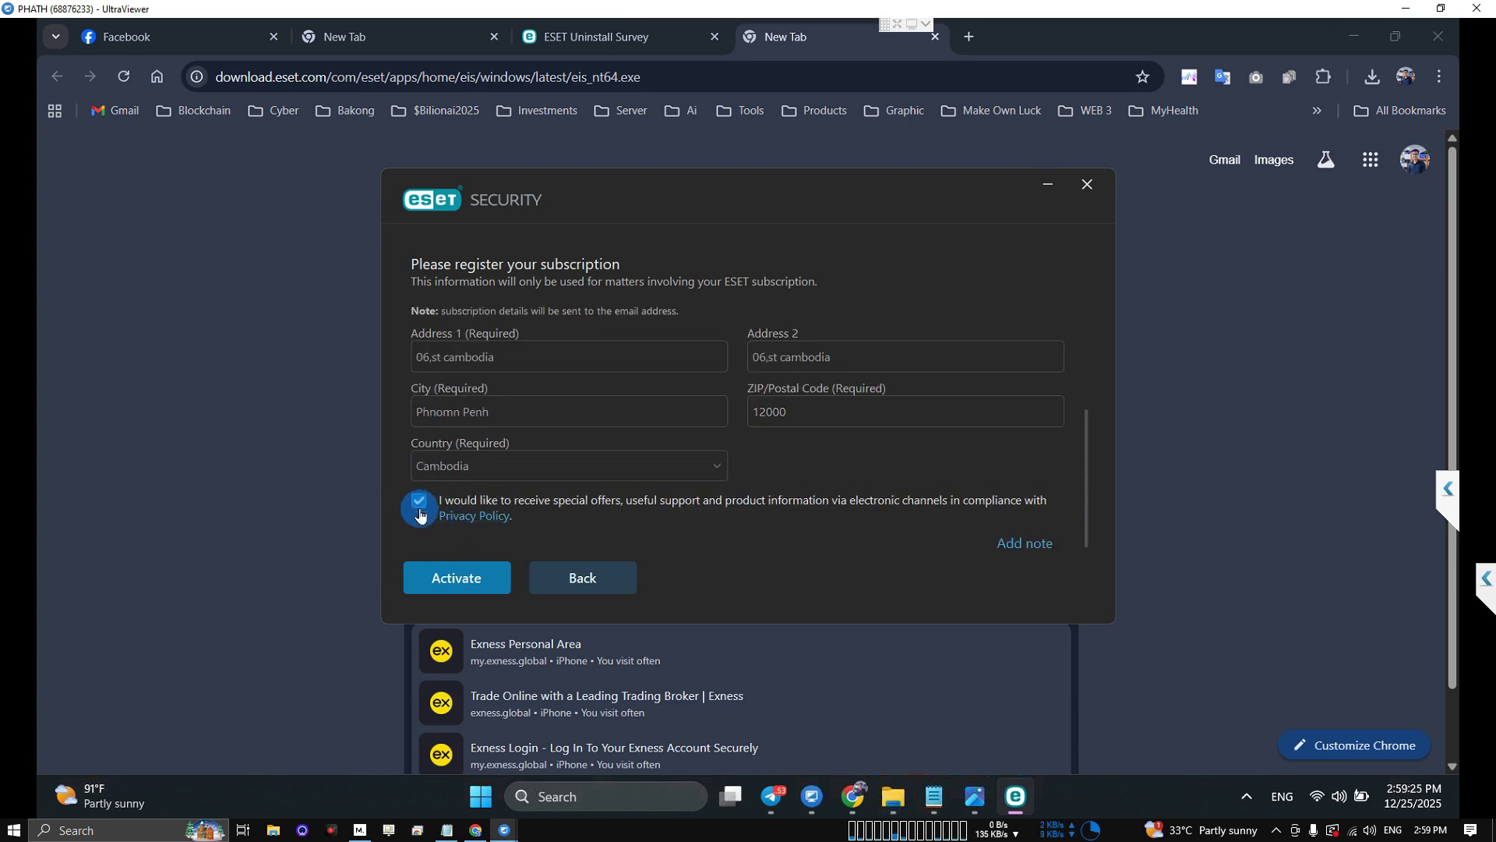
left_click(467, 583)
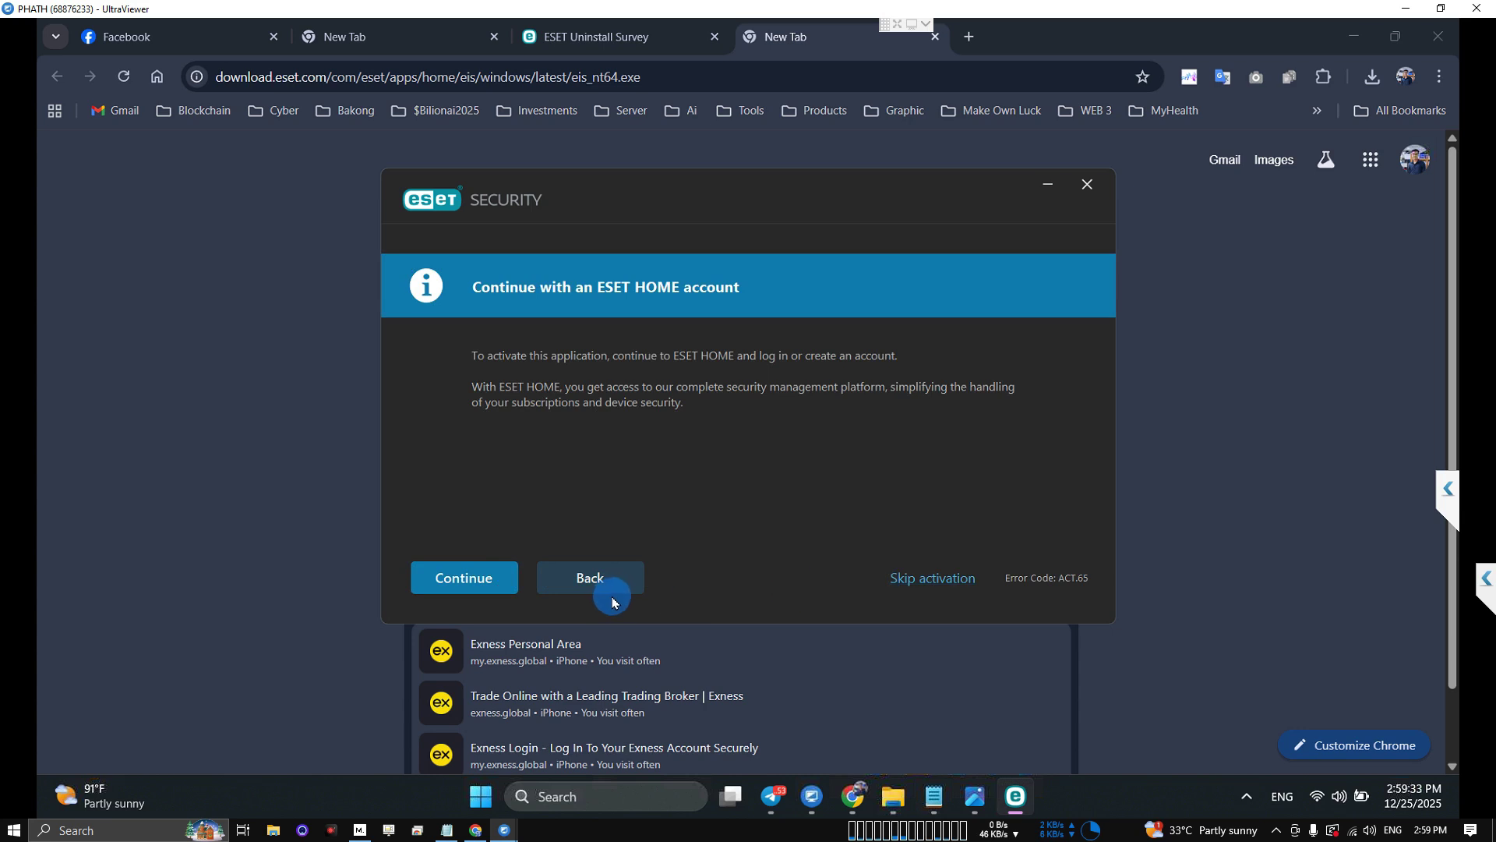
Skip the ESET HOME account activation and continue with installing ESET Internet Security.
left_click(937, 580)
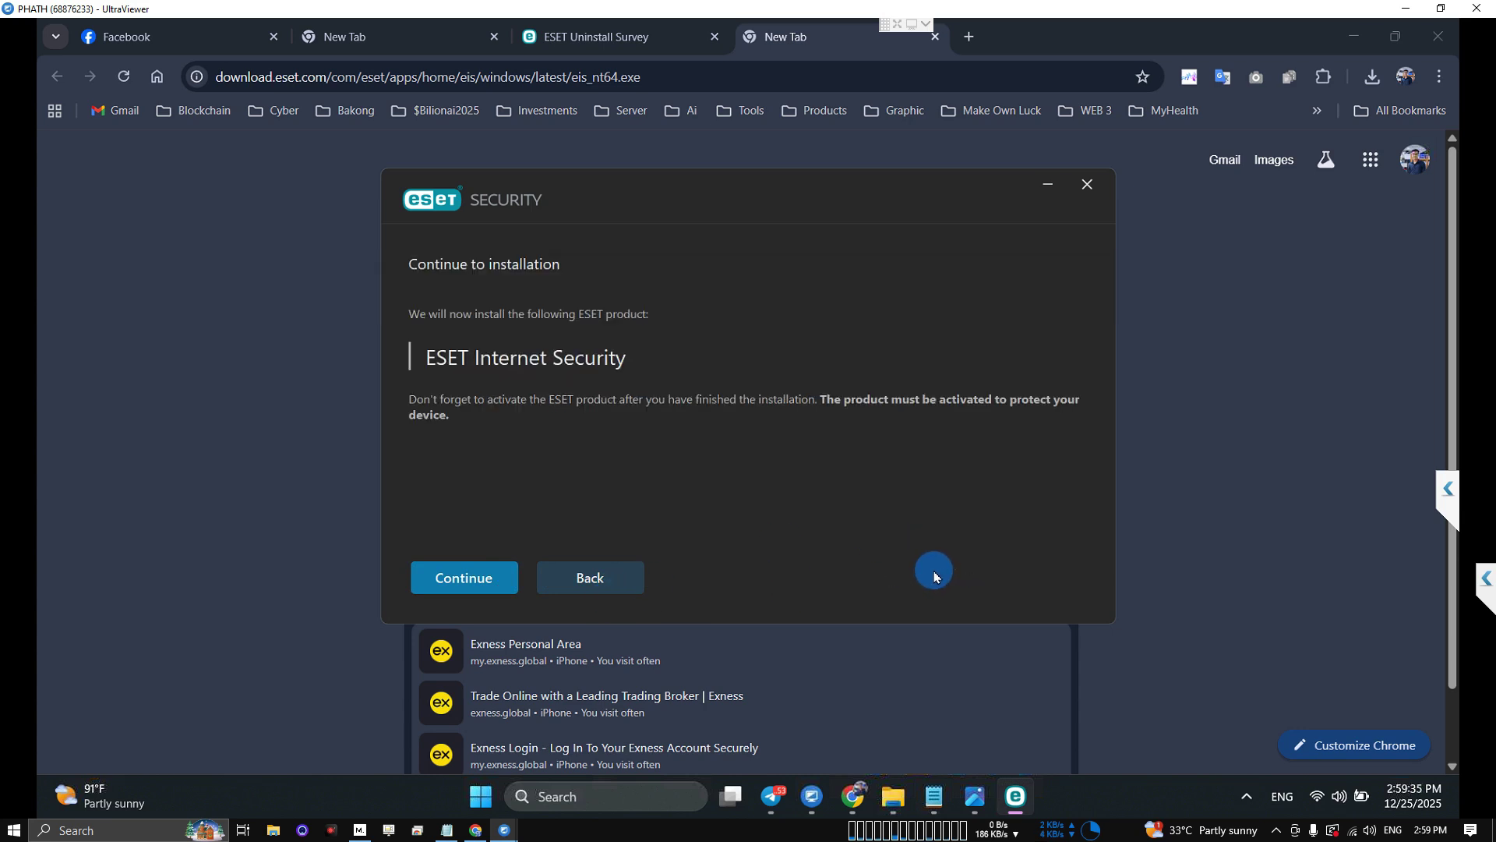
left_click(470, 581)
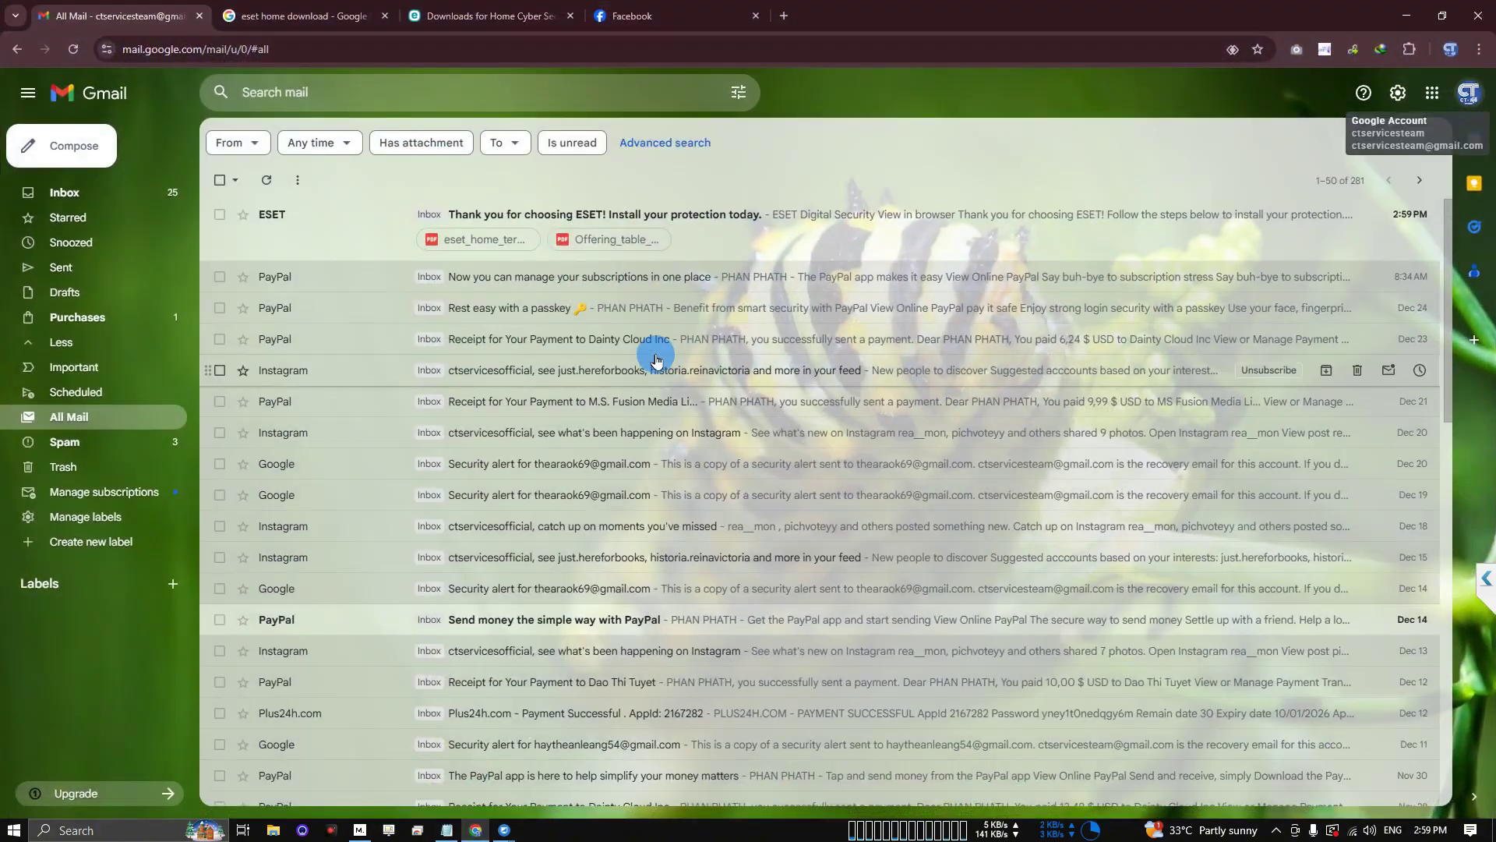
Open the ESET welcome e-mail in Gmail and follow its link to the ESET HOME login page.
left_click(762, 215)
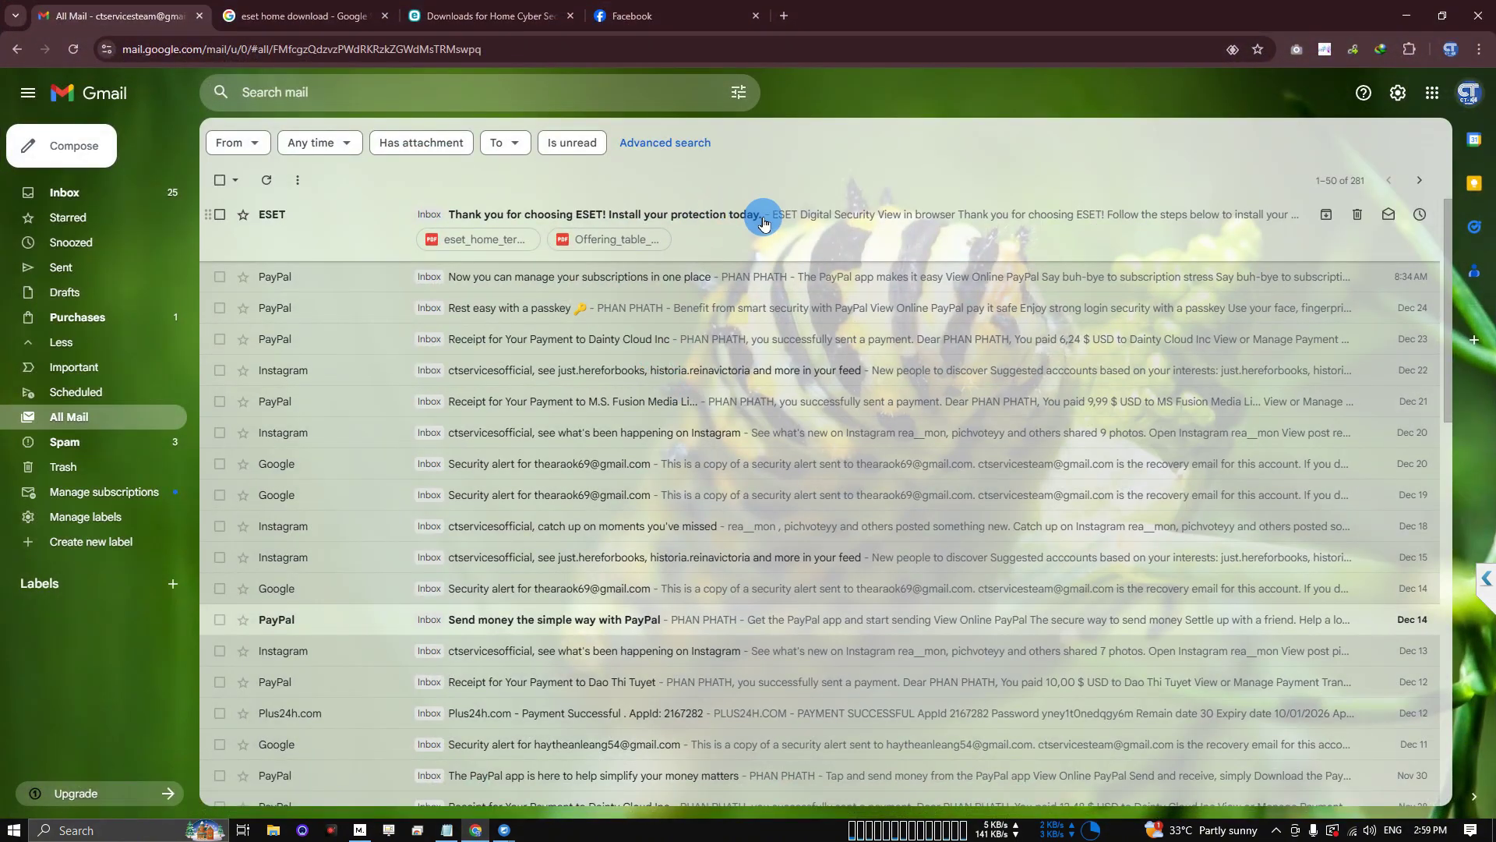
scroll(863, 399, "down", 7)
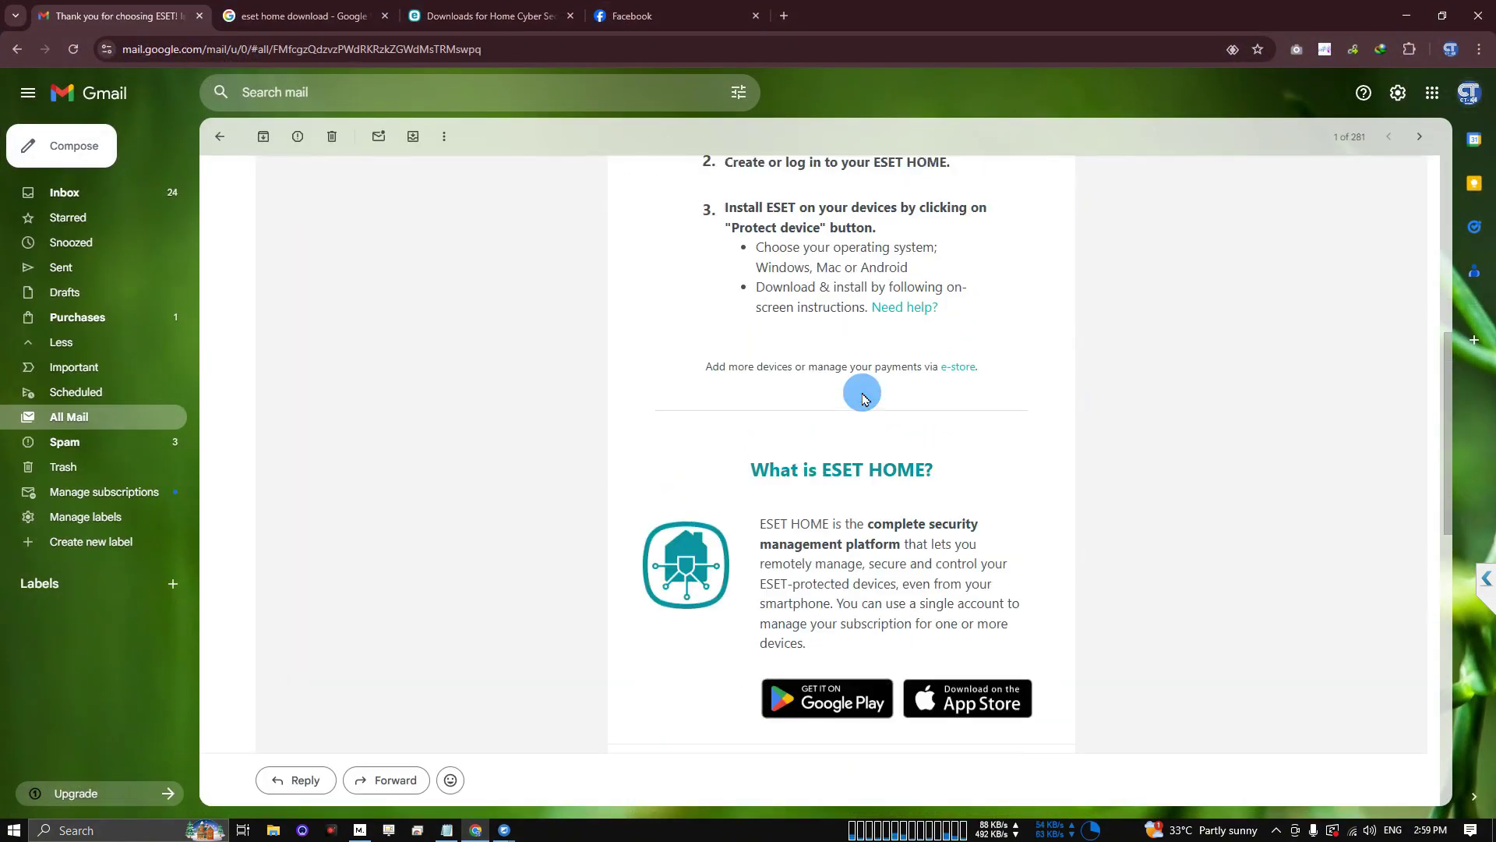
scroll(863, 399, "up", 7)
left_click(858, 593)
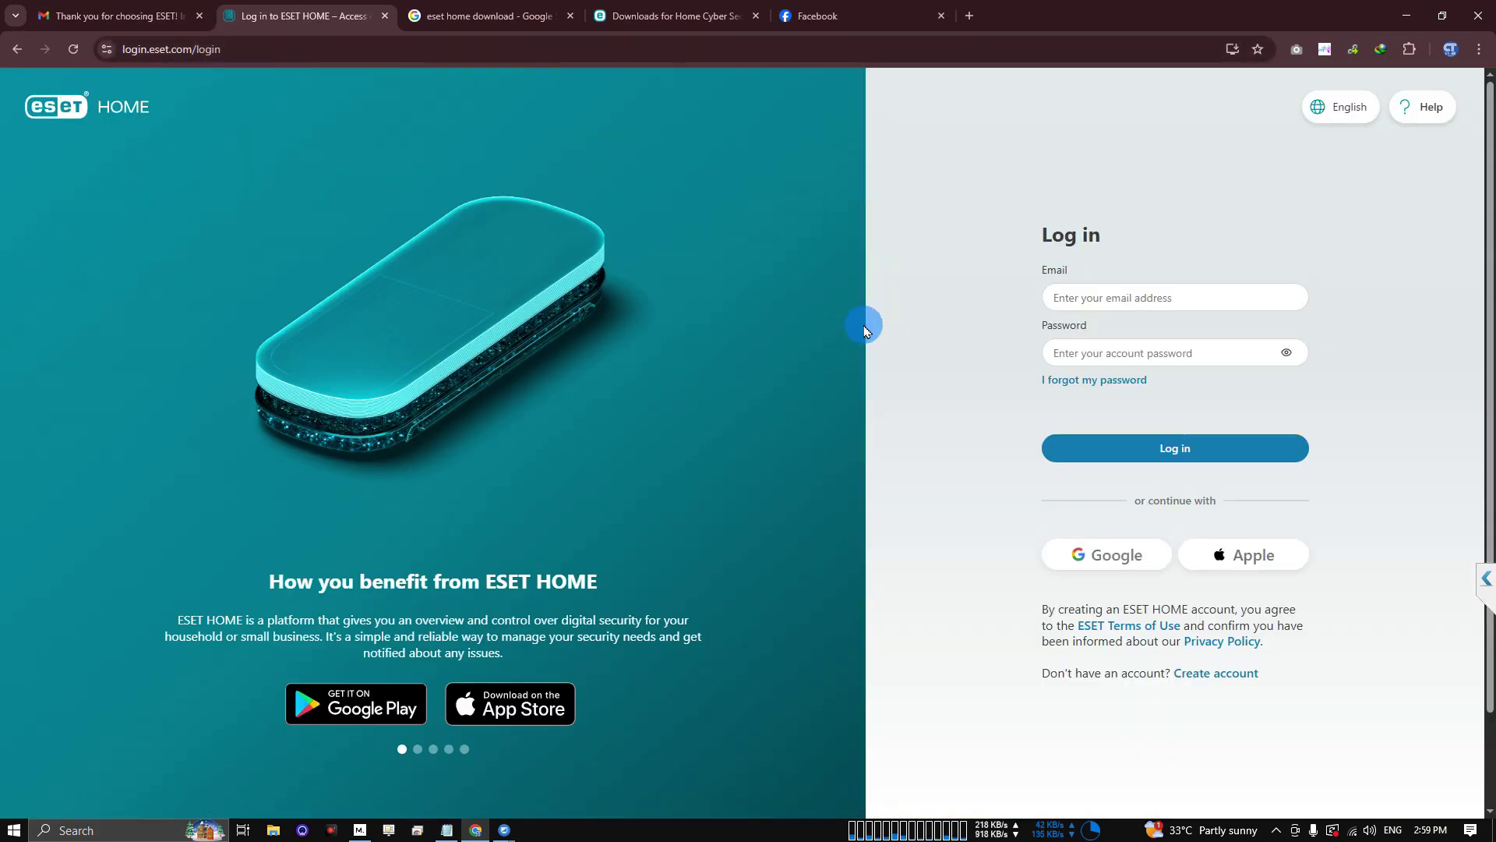
Start creating an ESET HOME account, fill in the owner's e-mail address and continue with e-mail.
left_click(1214, 674)
left_click(1113, 367)
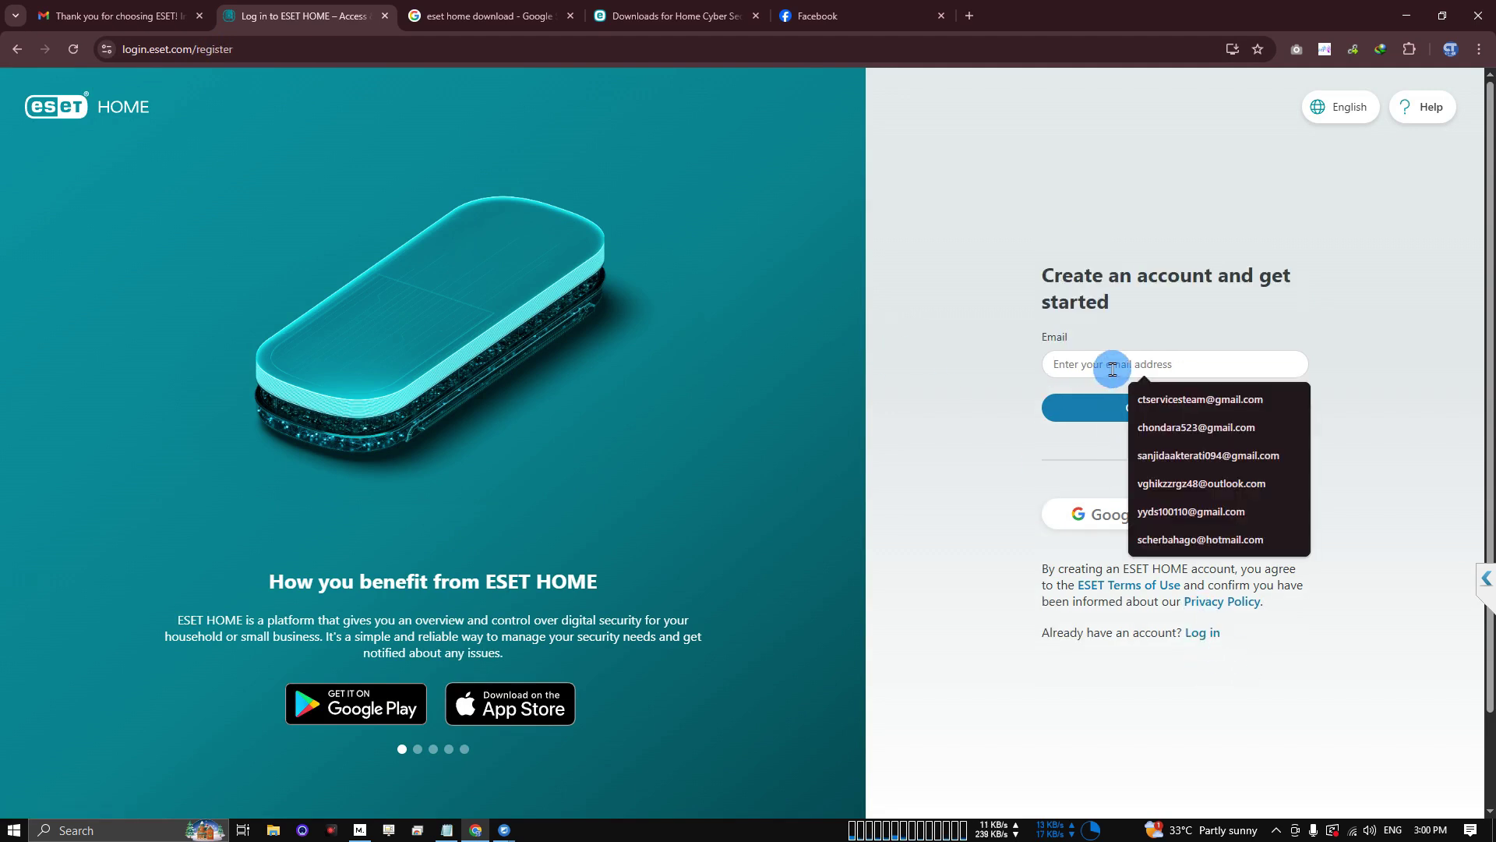
left_click(1176, 400)
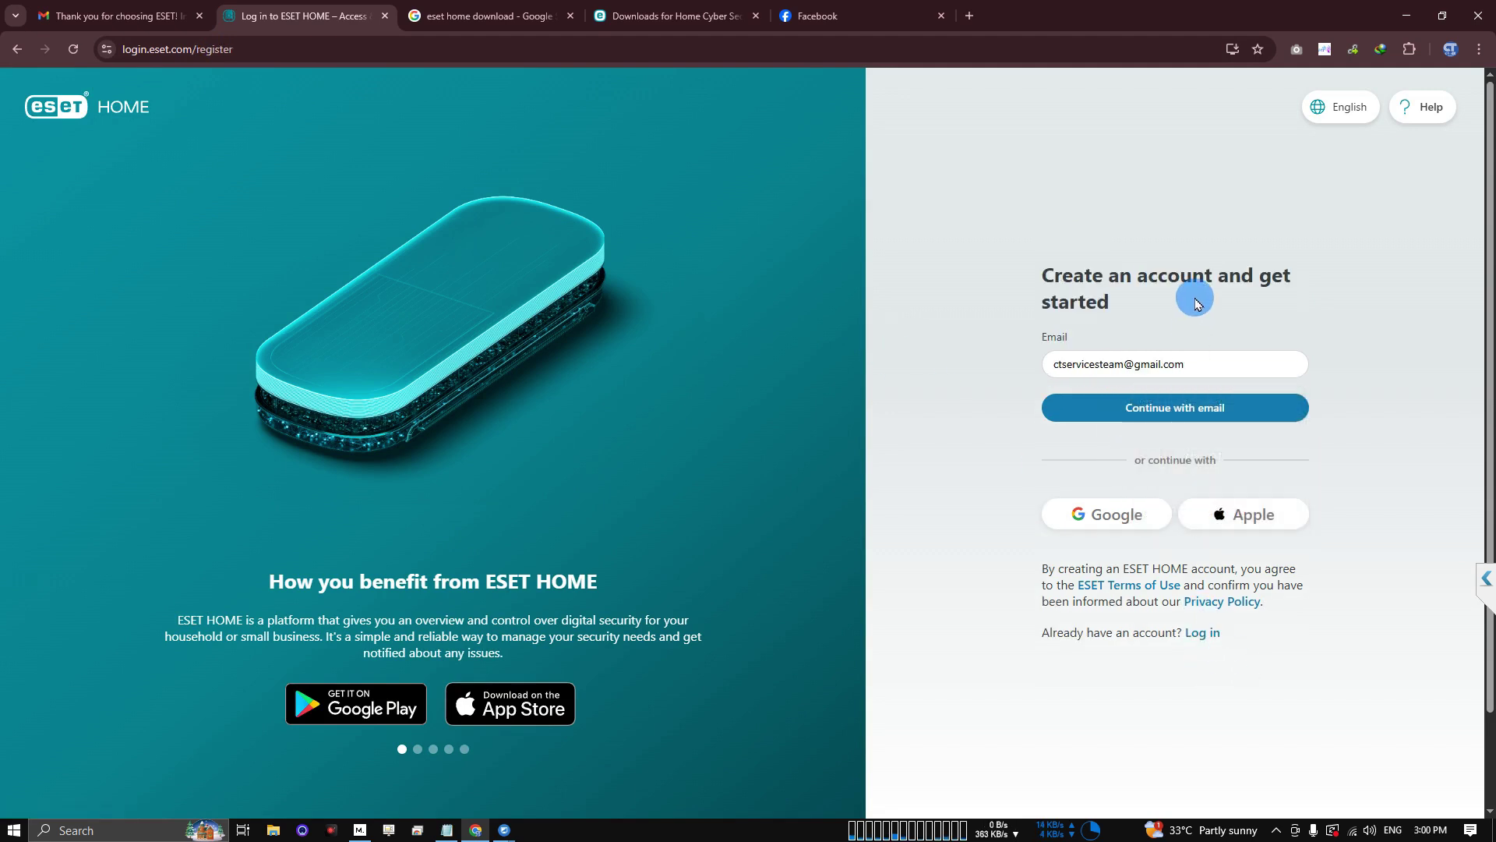
left_click(1183, 406)
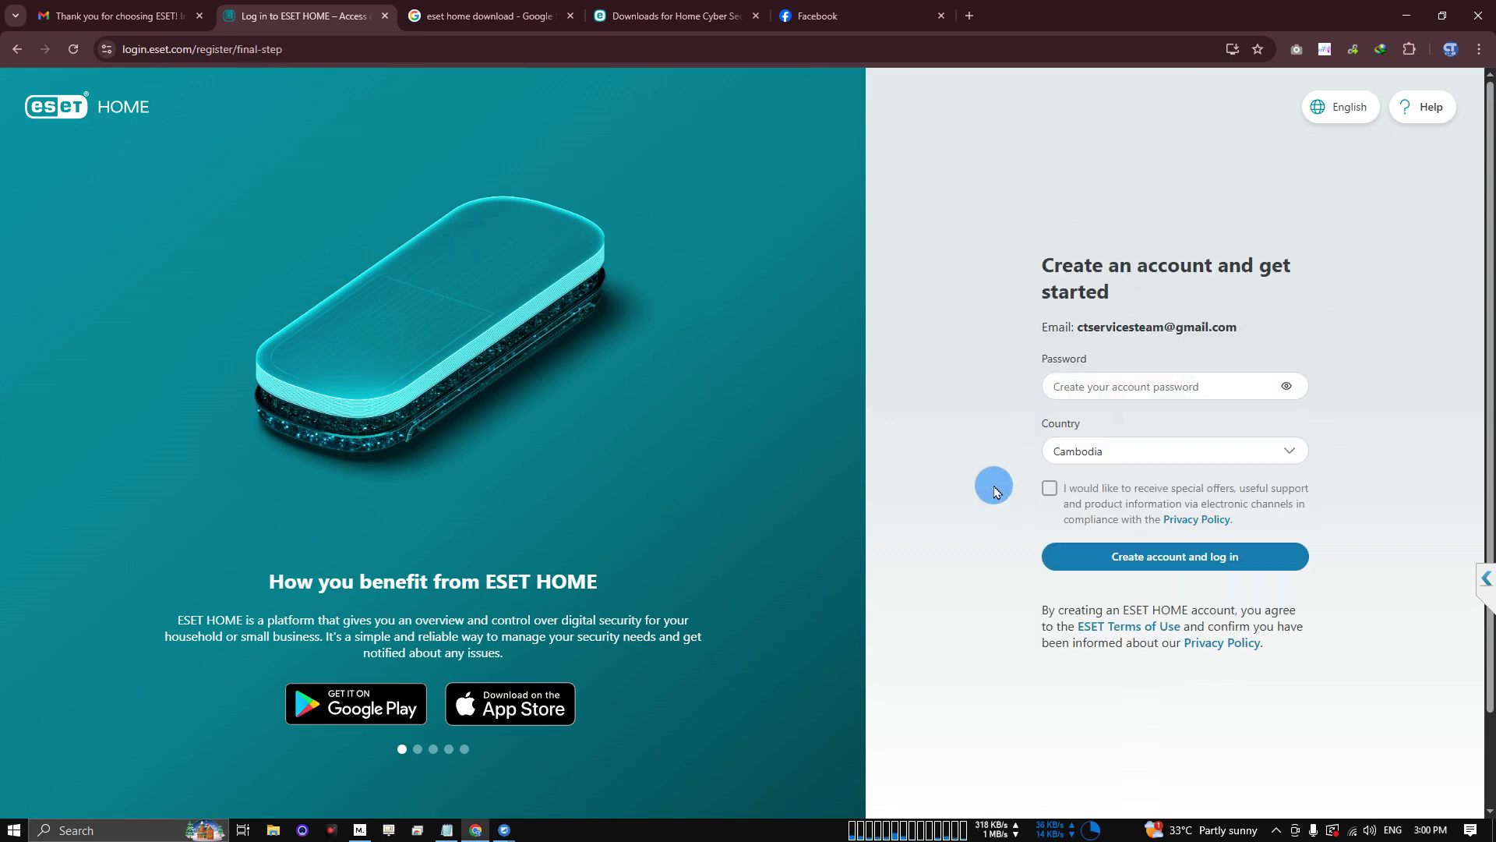
Copy the account password from the Notepad notes and paste it into the Password field of the ESET HOME registration form.
left_click(447, 830)
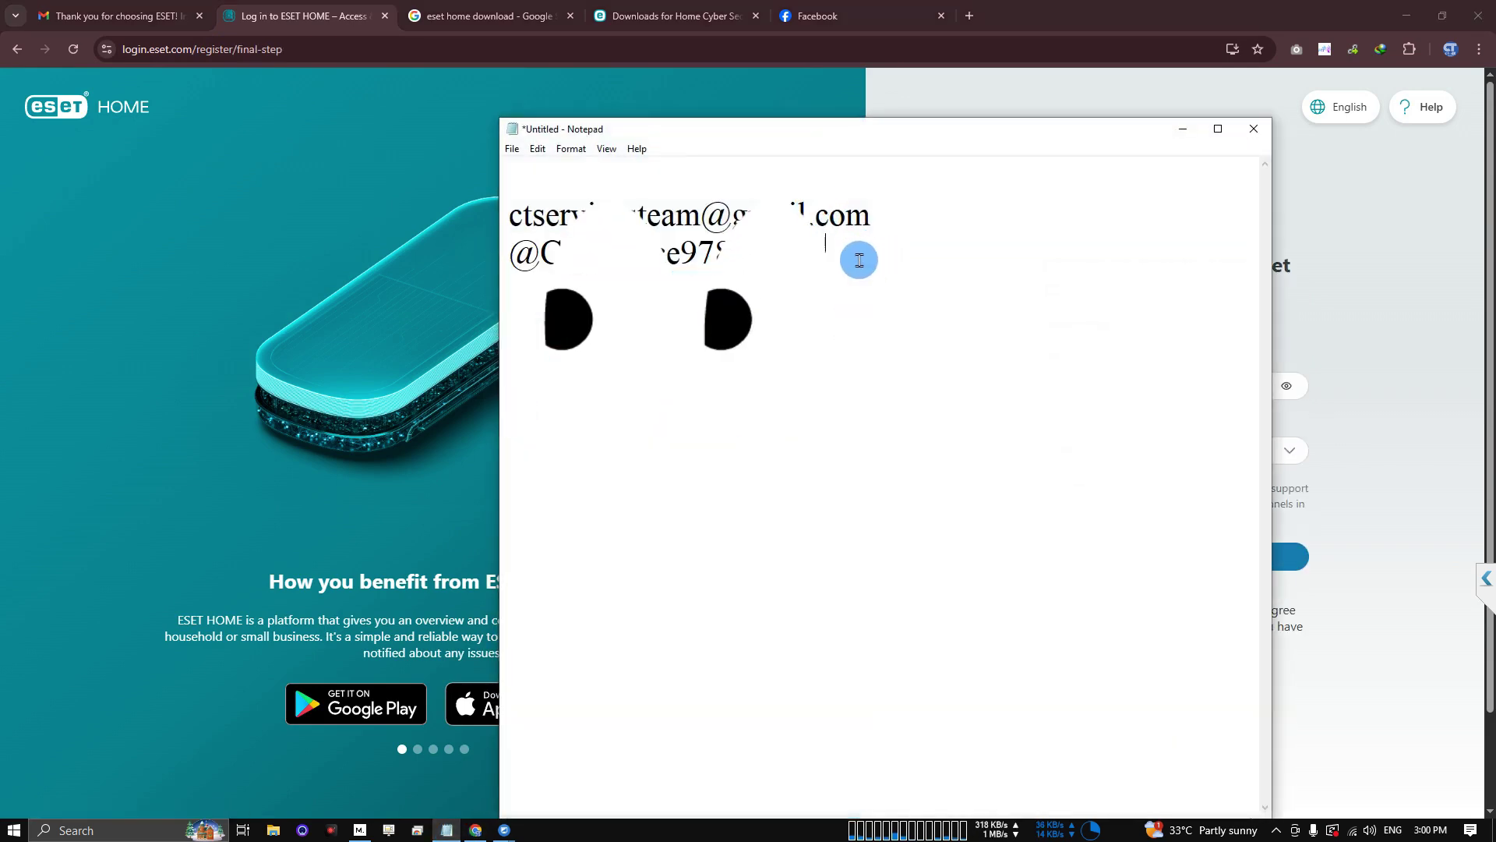
right_click(900, 255)
left_click(1063, 299)
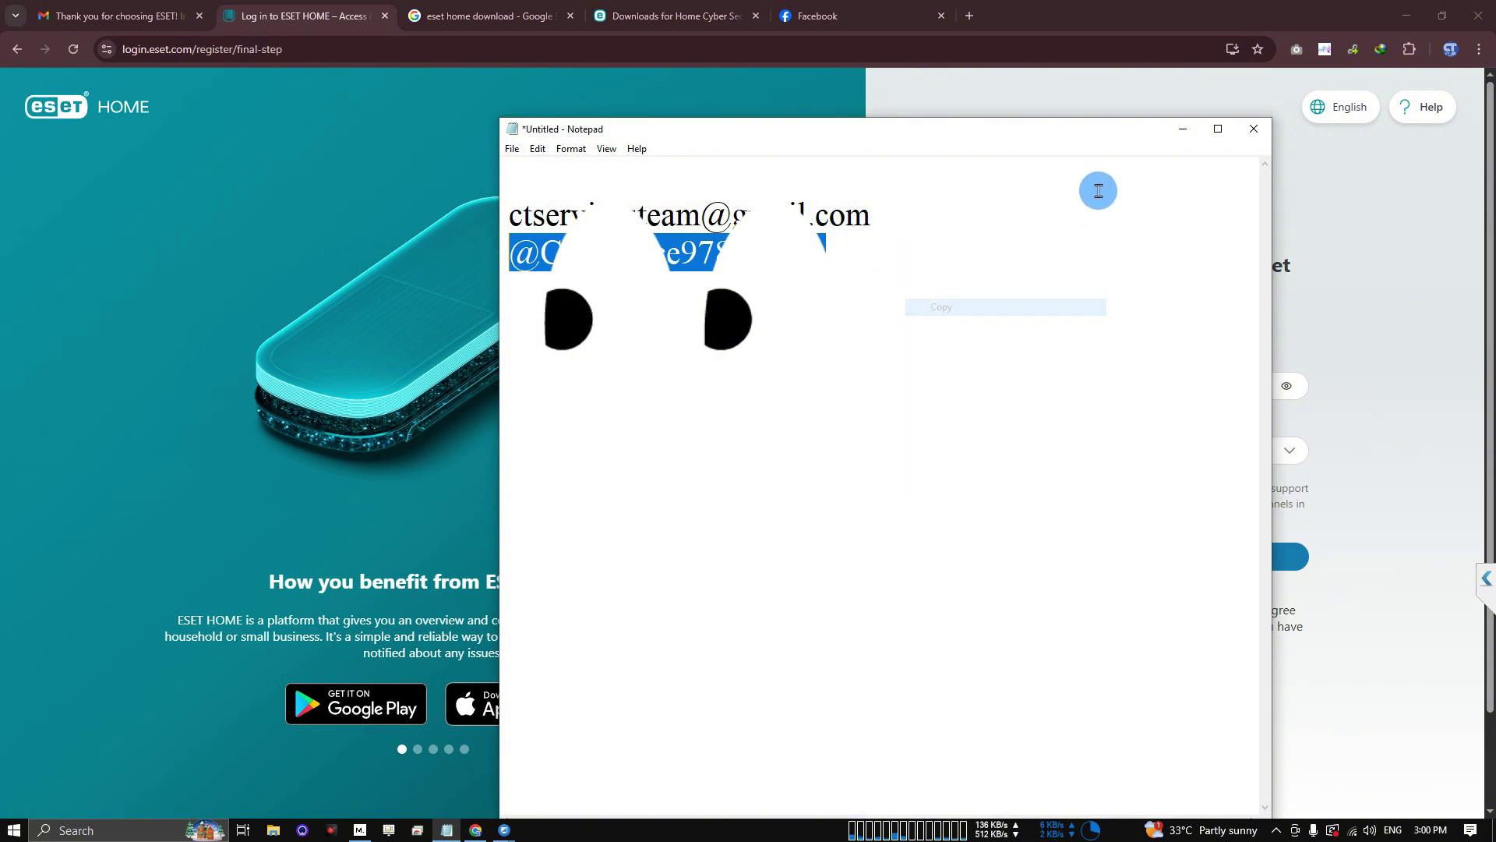
left_click(1180, 129)
left_click(1133, 403)
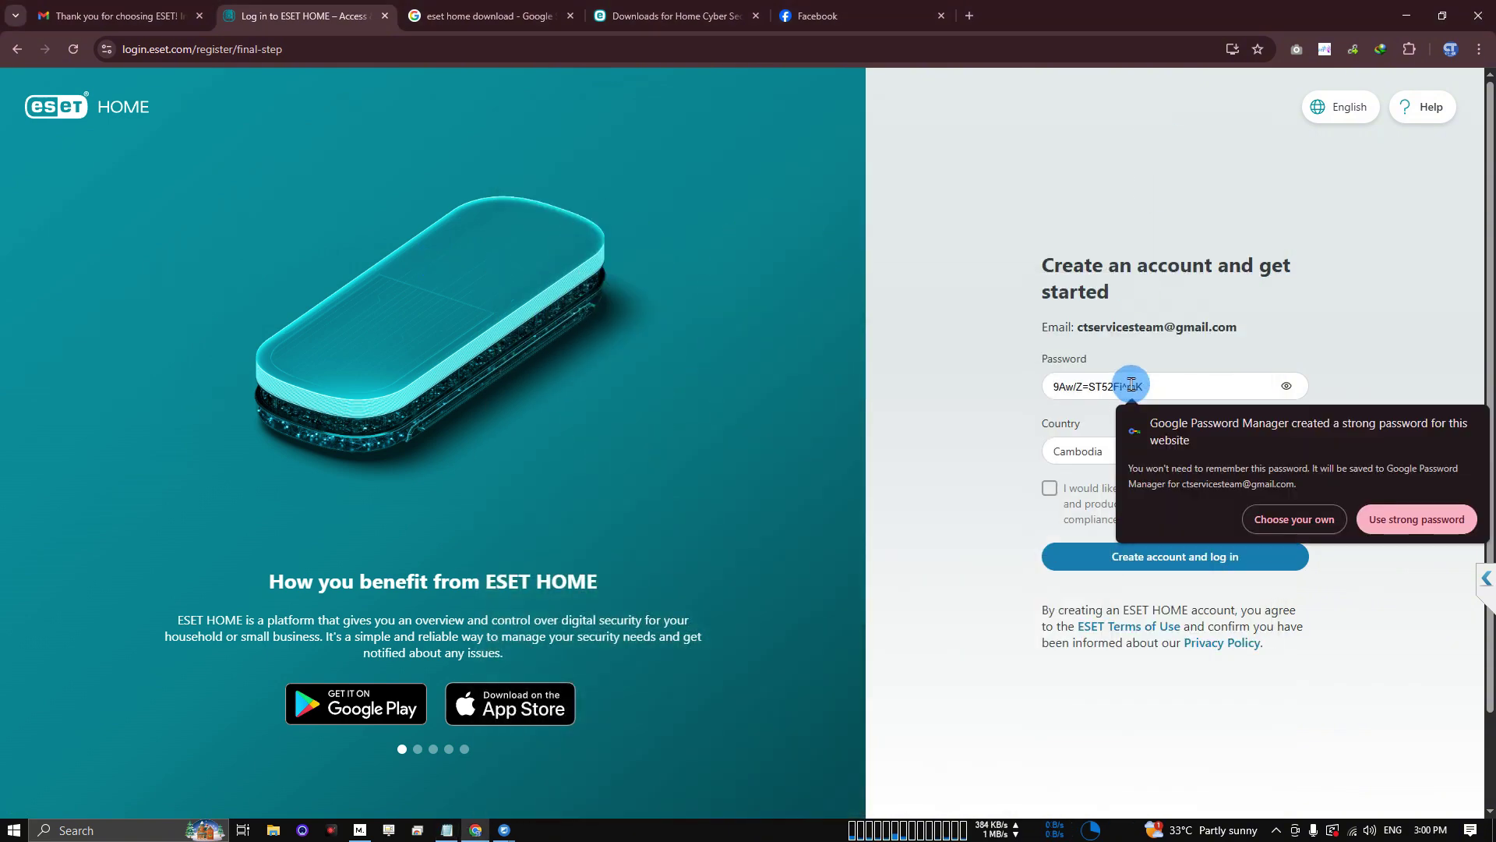
key("ctrl+v")
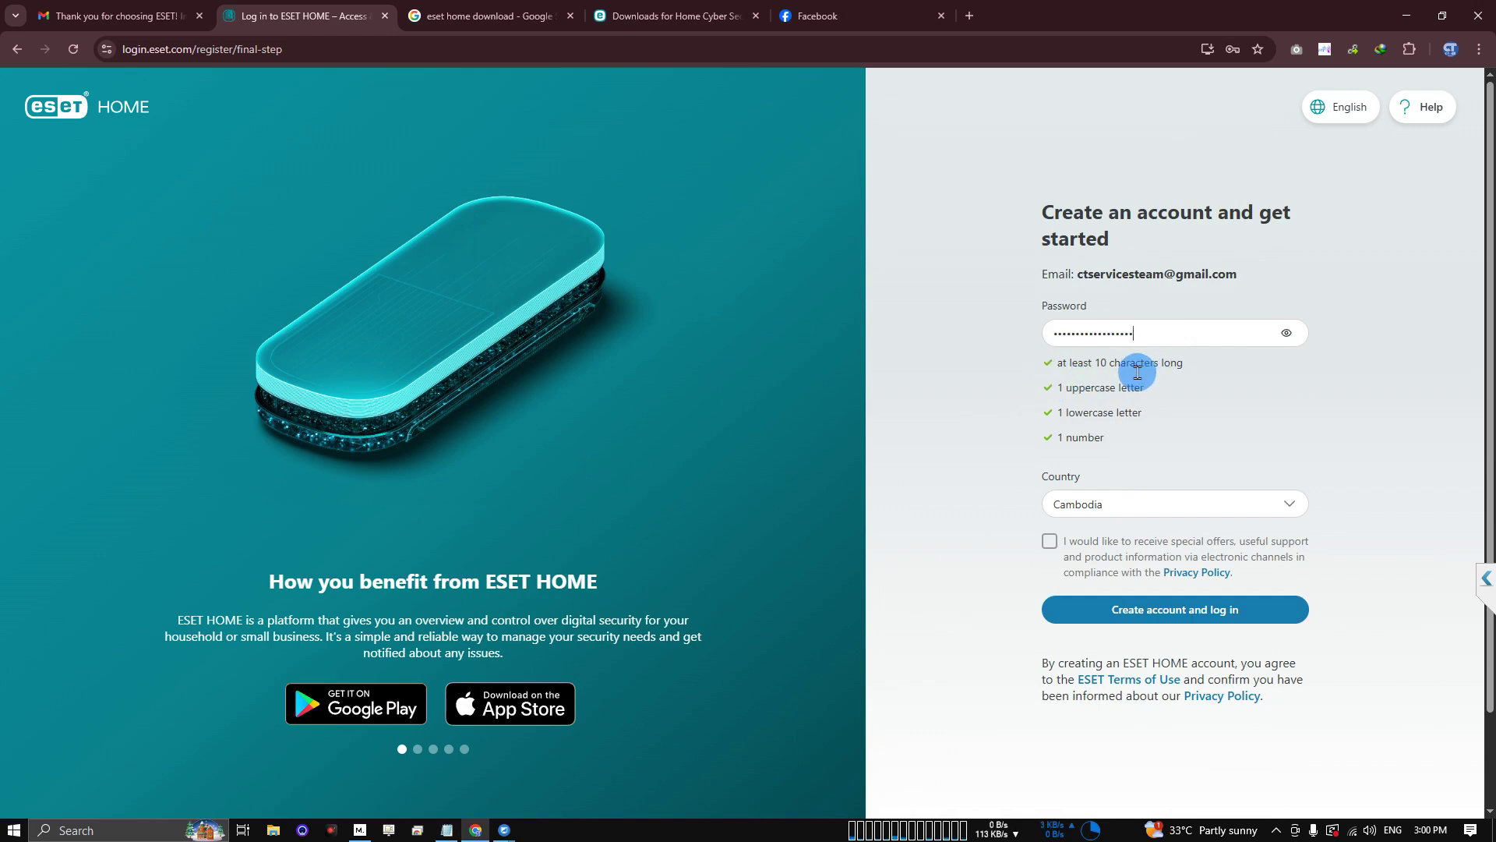
Opt in to special offers, create the ESET HOME account and dismiss the browser's offer to save the password.
left_click(1050, 540)
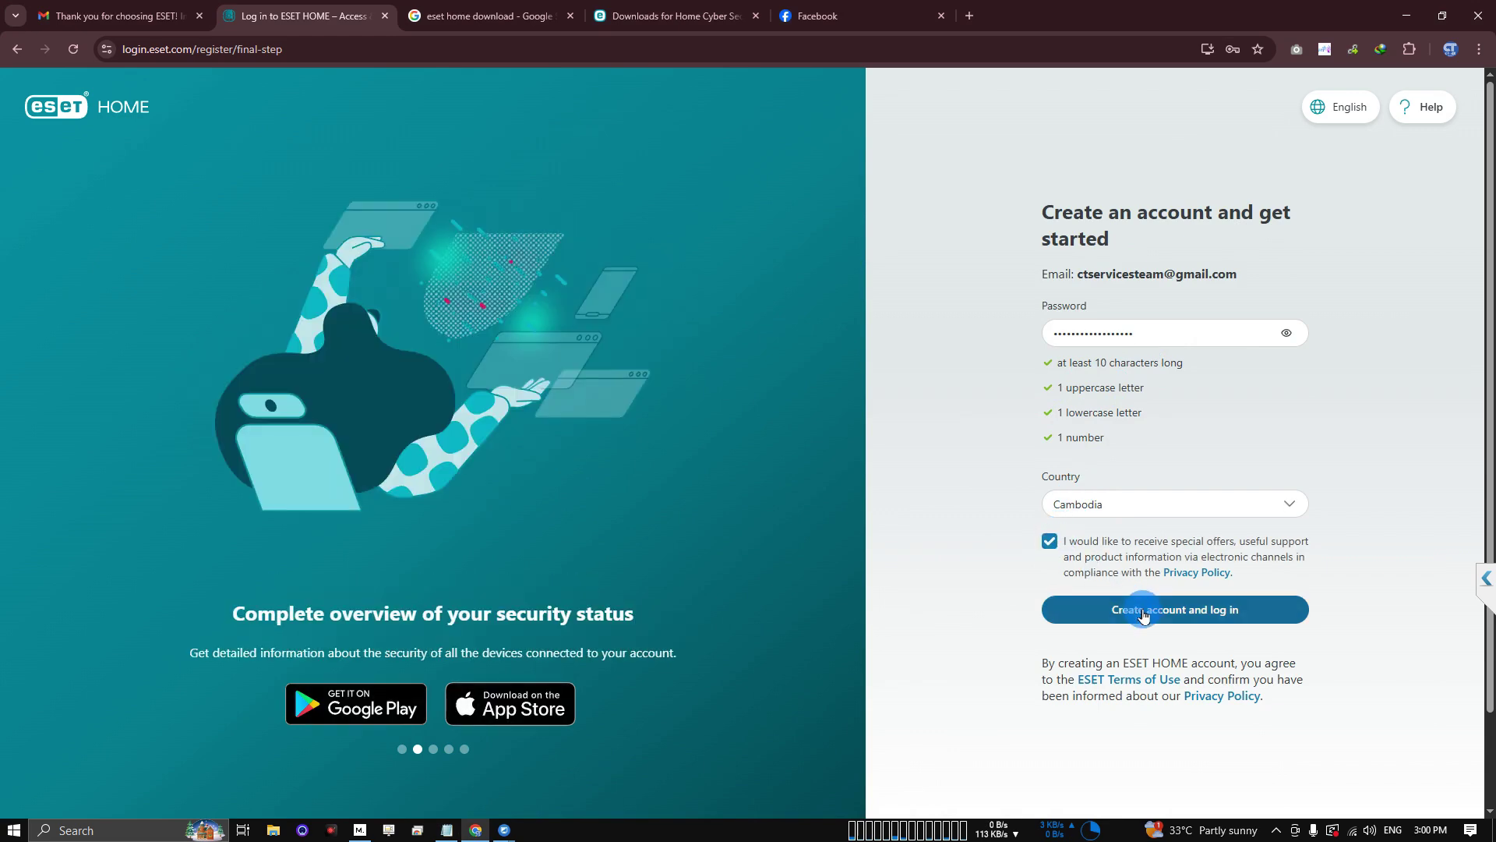
left_click(1143, 611)
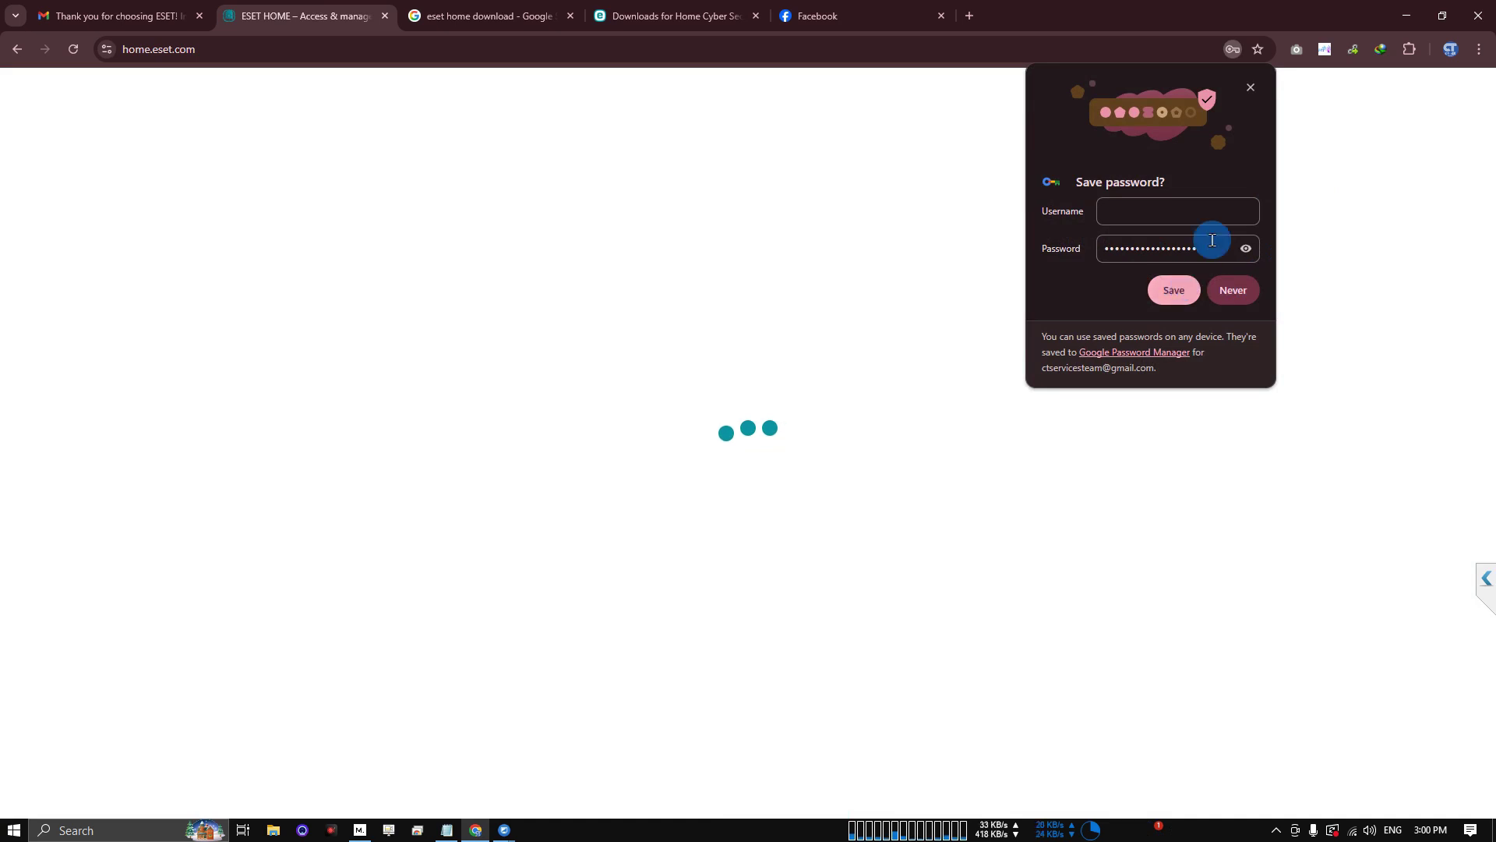
left_click(1251, 87)
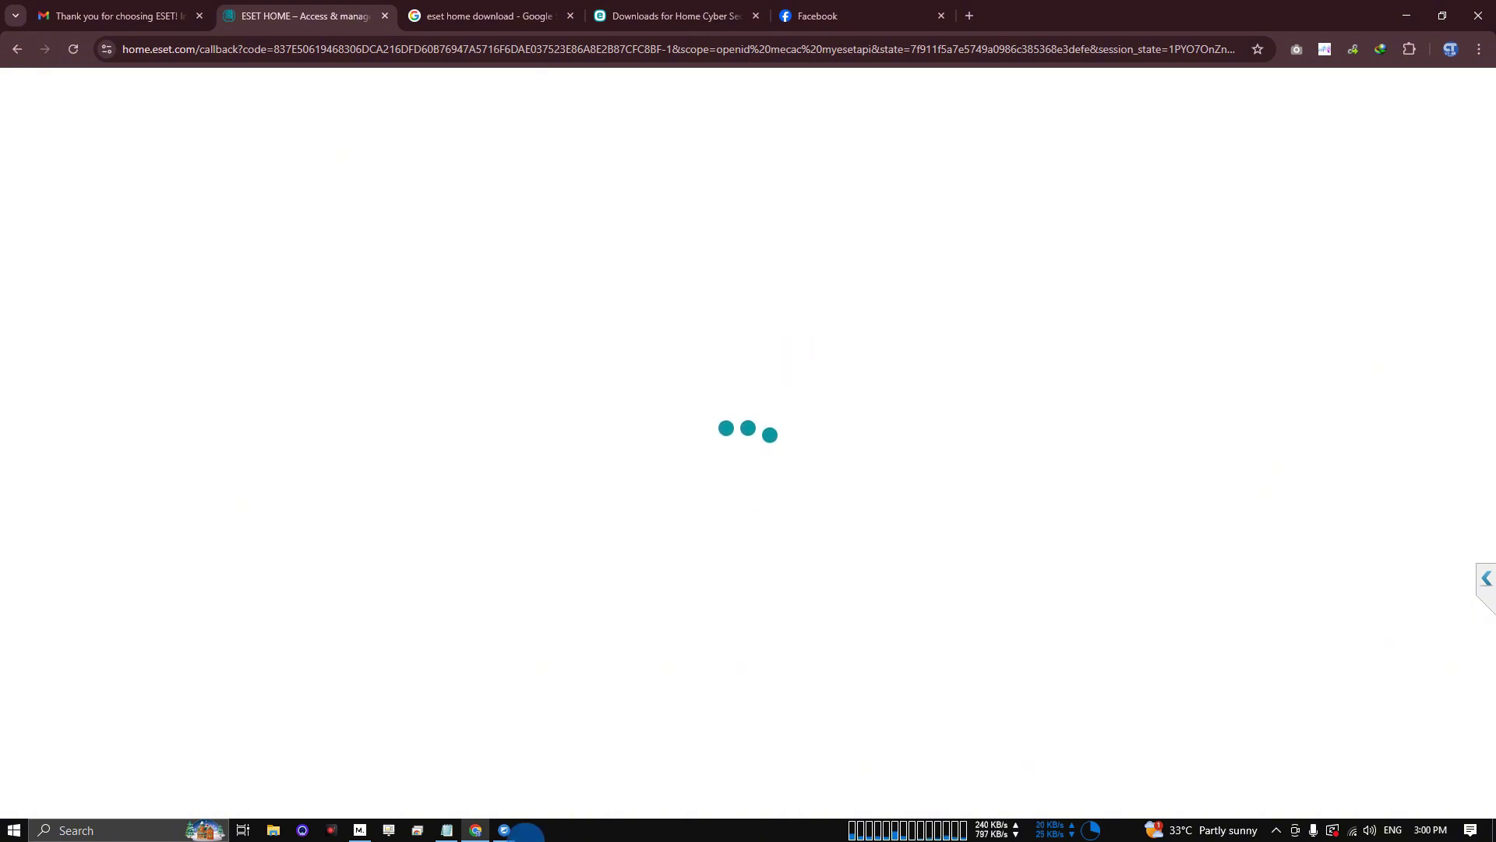
Open the Account confirmation e-mail from ESET HOME in Gmail and confirm the registration.
mouse_move(505, 832)
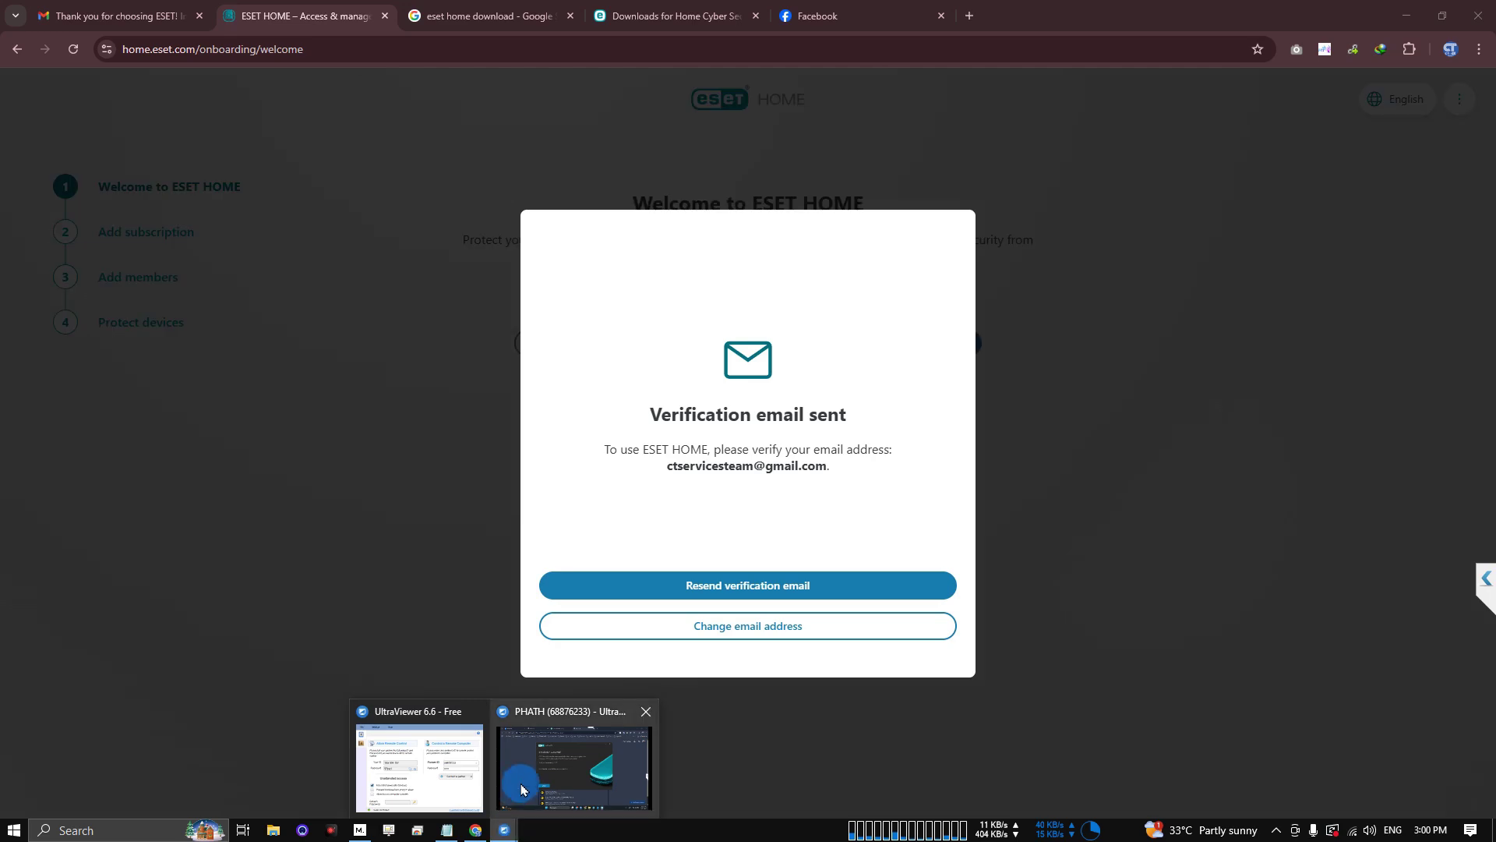
left_click(117, 15)
left_click(218, 138)
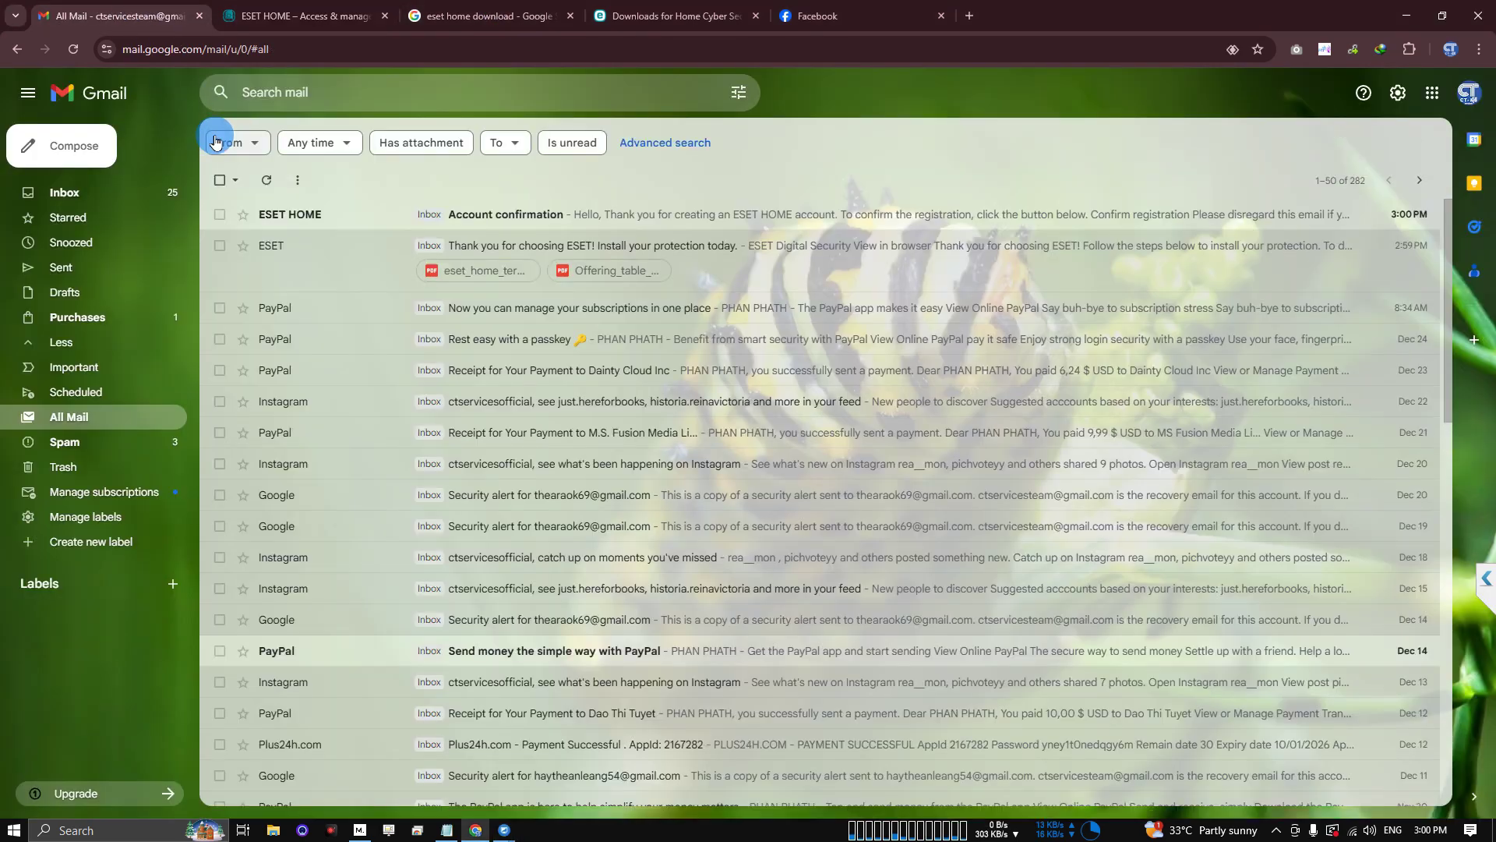
left_click(601, 213)
left_click(688, 363)
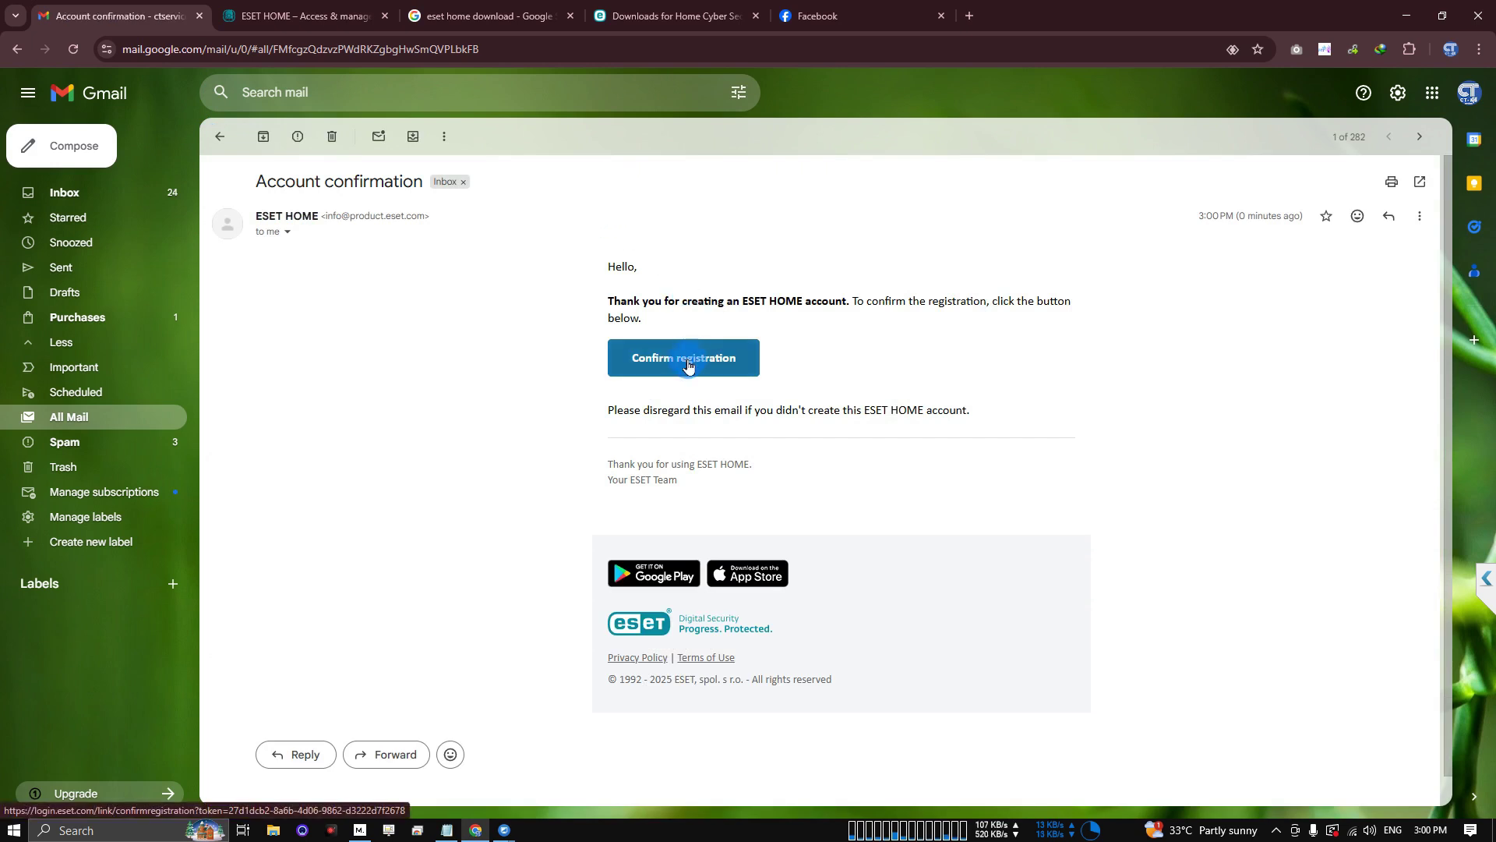
left_click(688, 363)
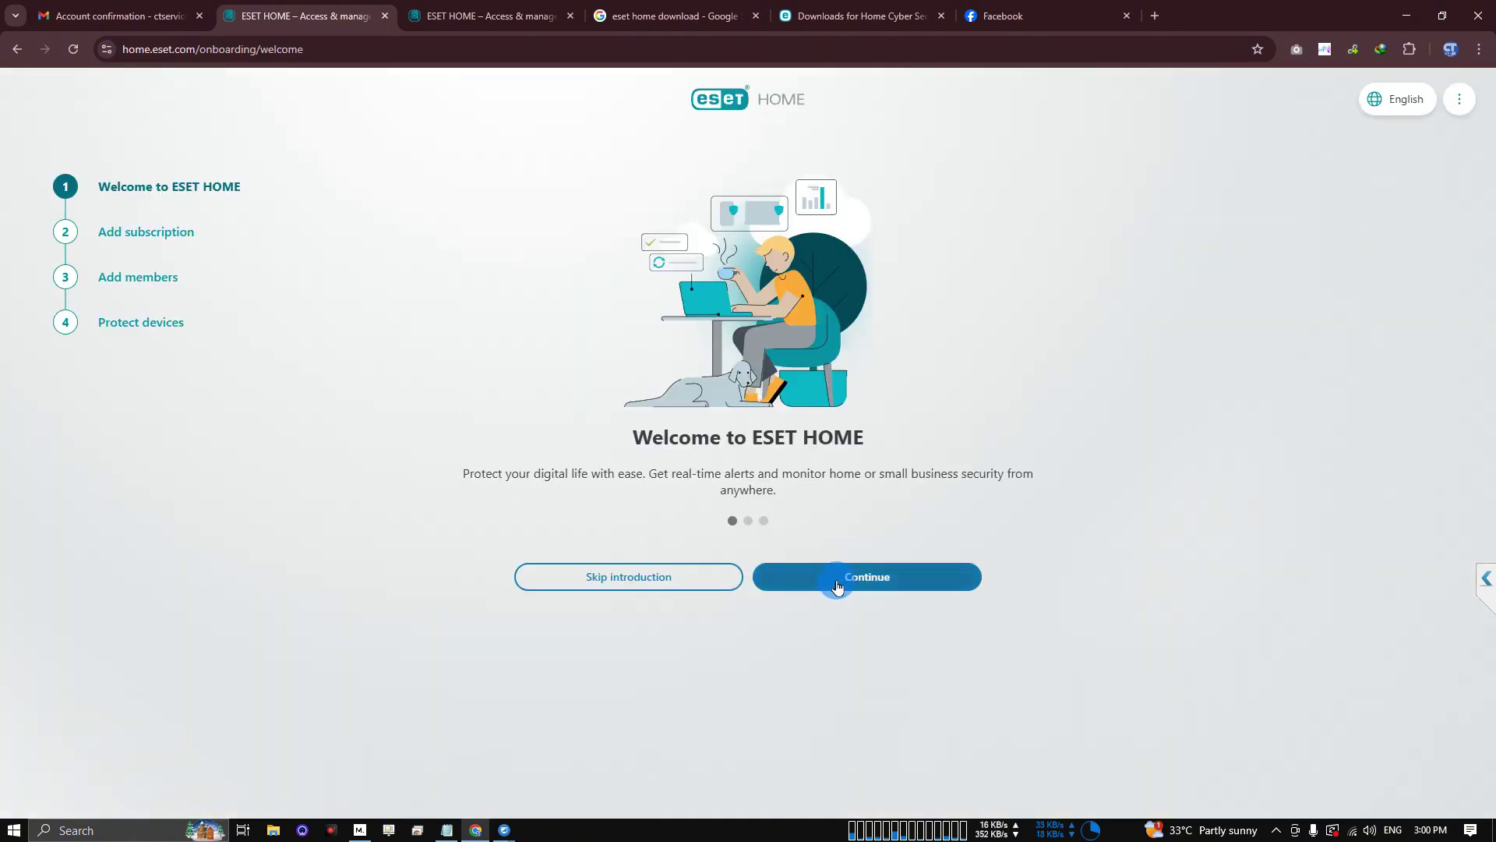
Skip the introduction, continue with the ESET HOME Security Essential subscription and add yourself as a member named CT Services.
left_click(658, 578)
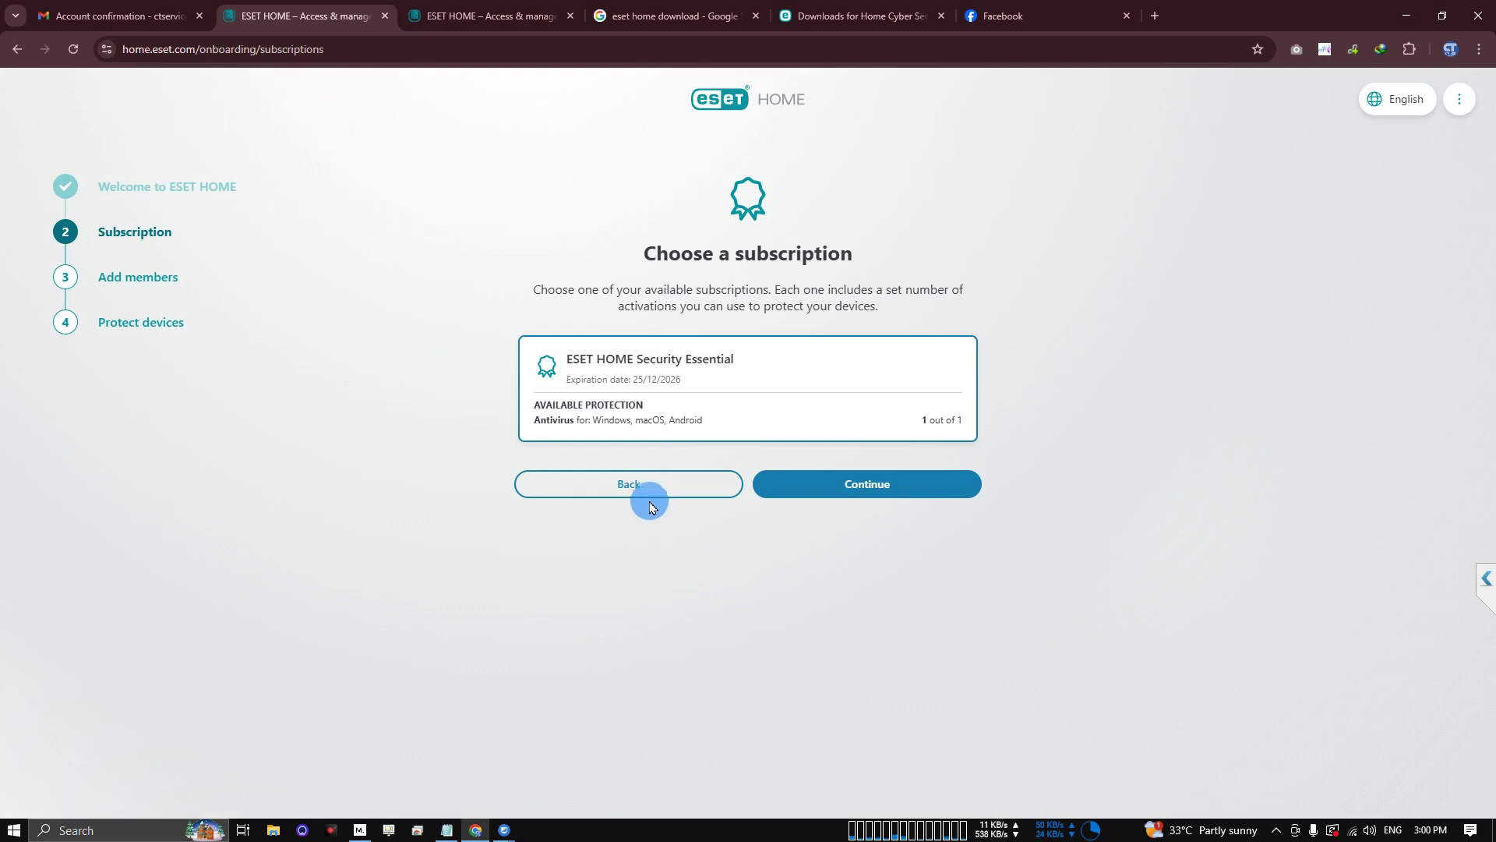
left_click(903, 489)
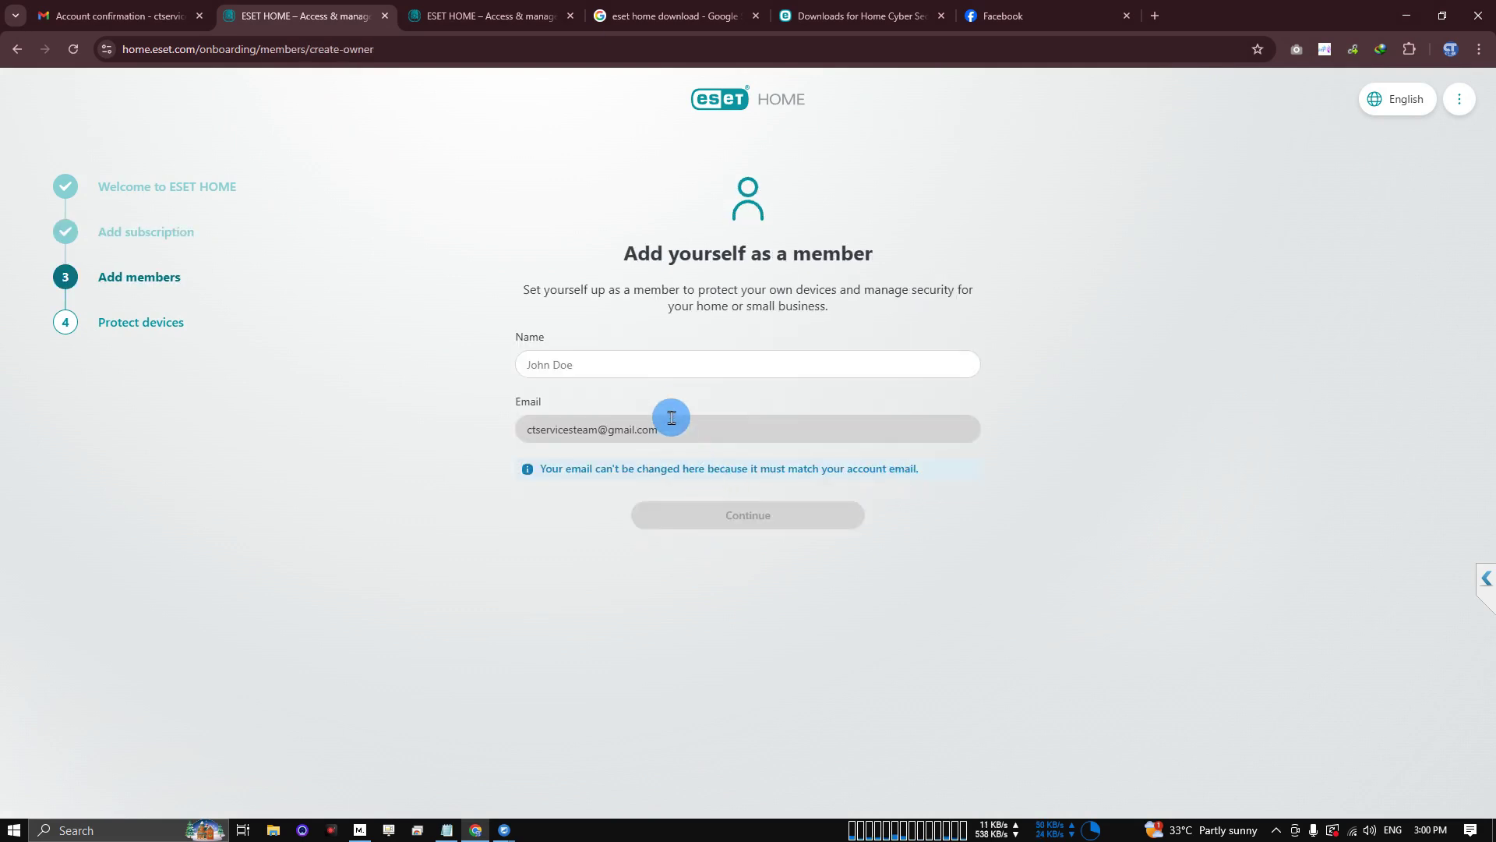
left_click(644, 361)
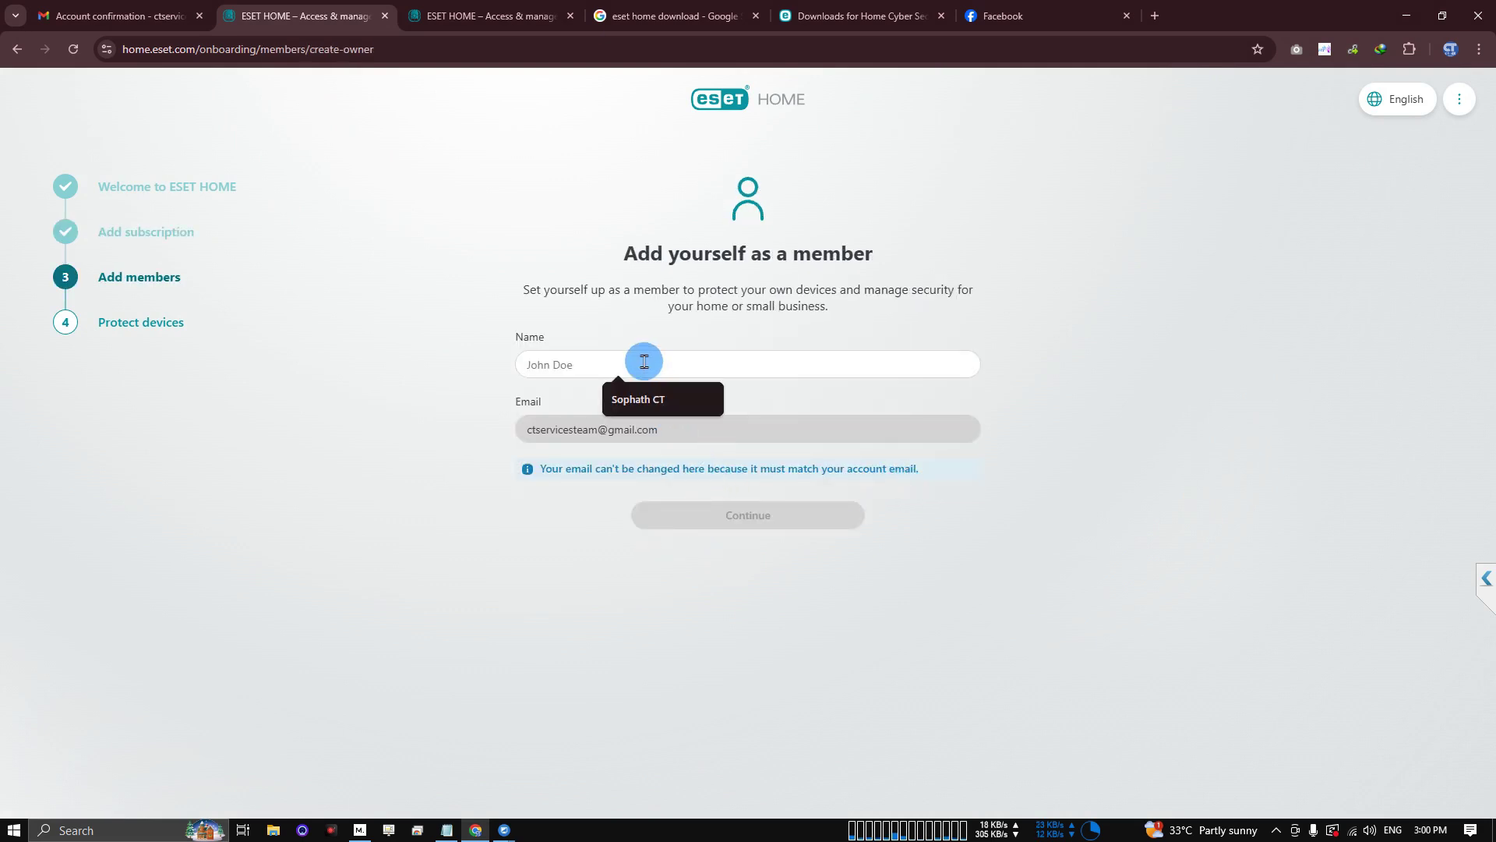
type("CT Services")
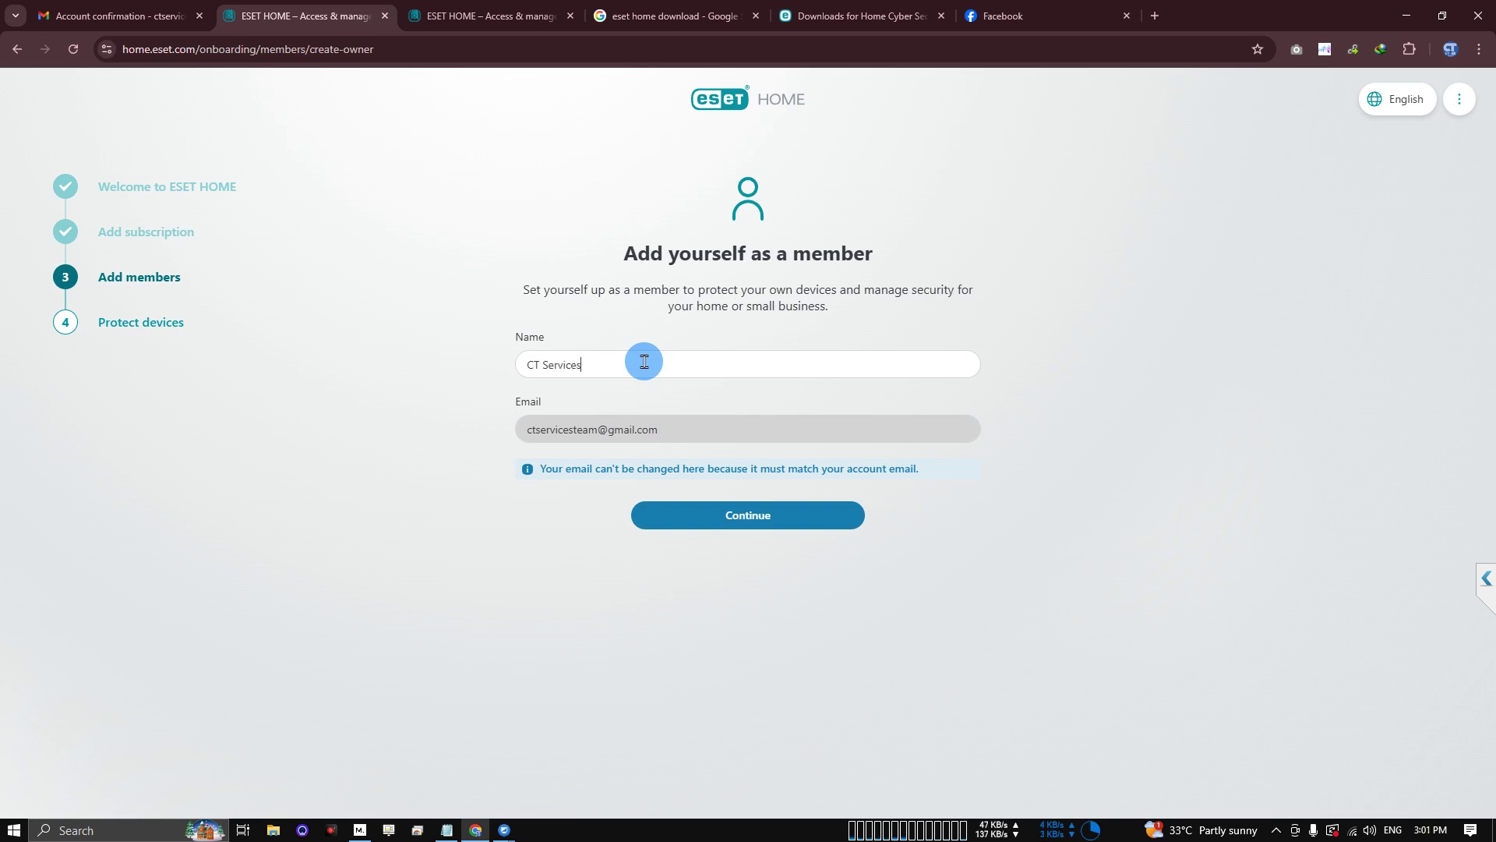
left_click(798, 516)
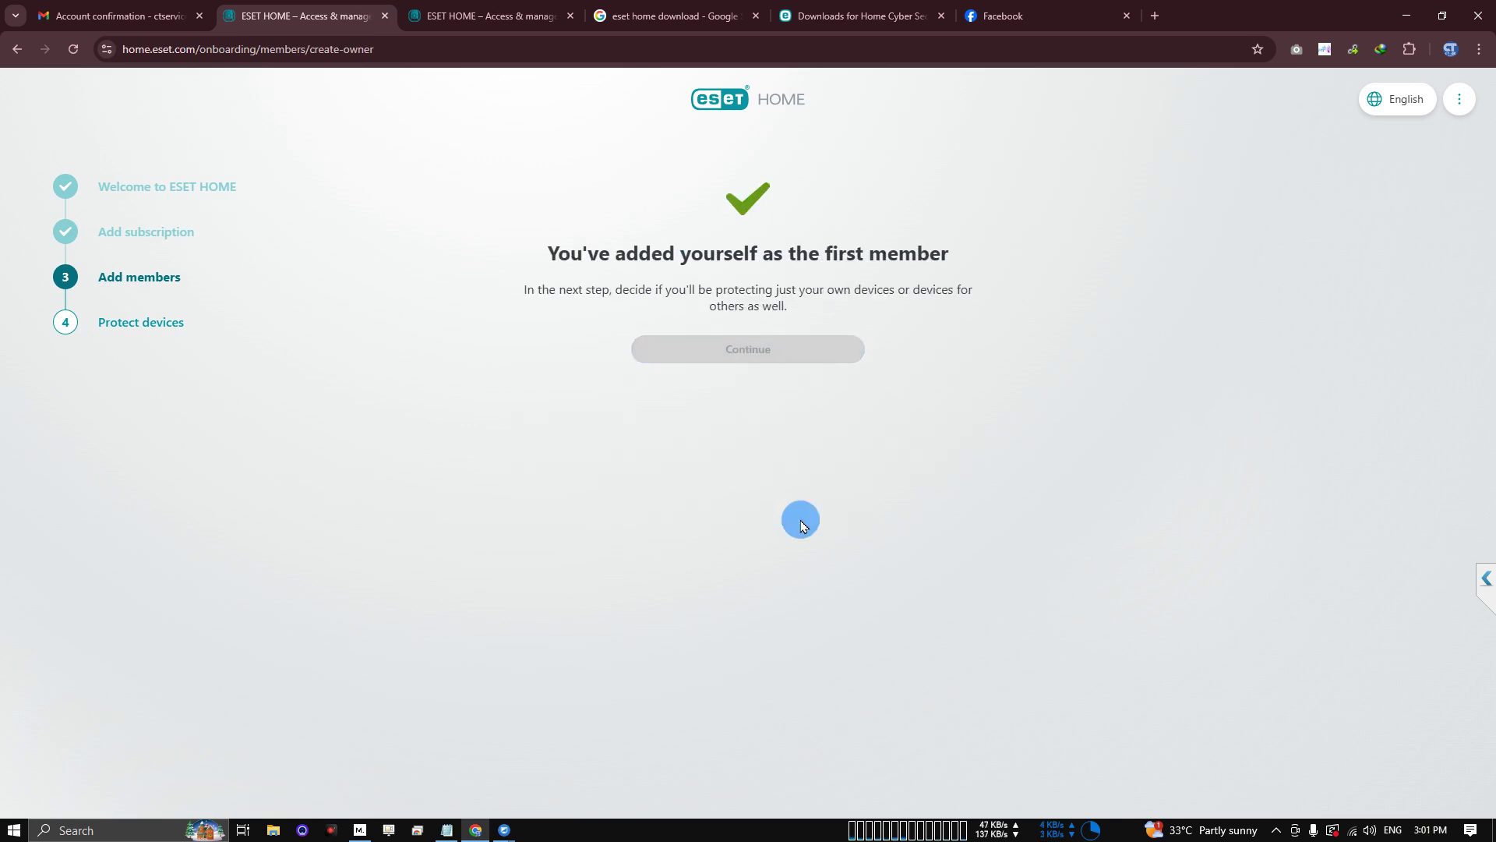
left_click(721, 343)
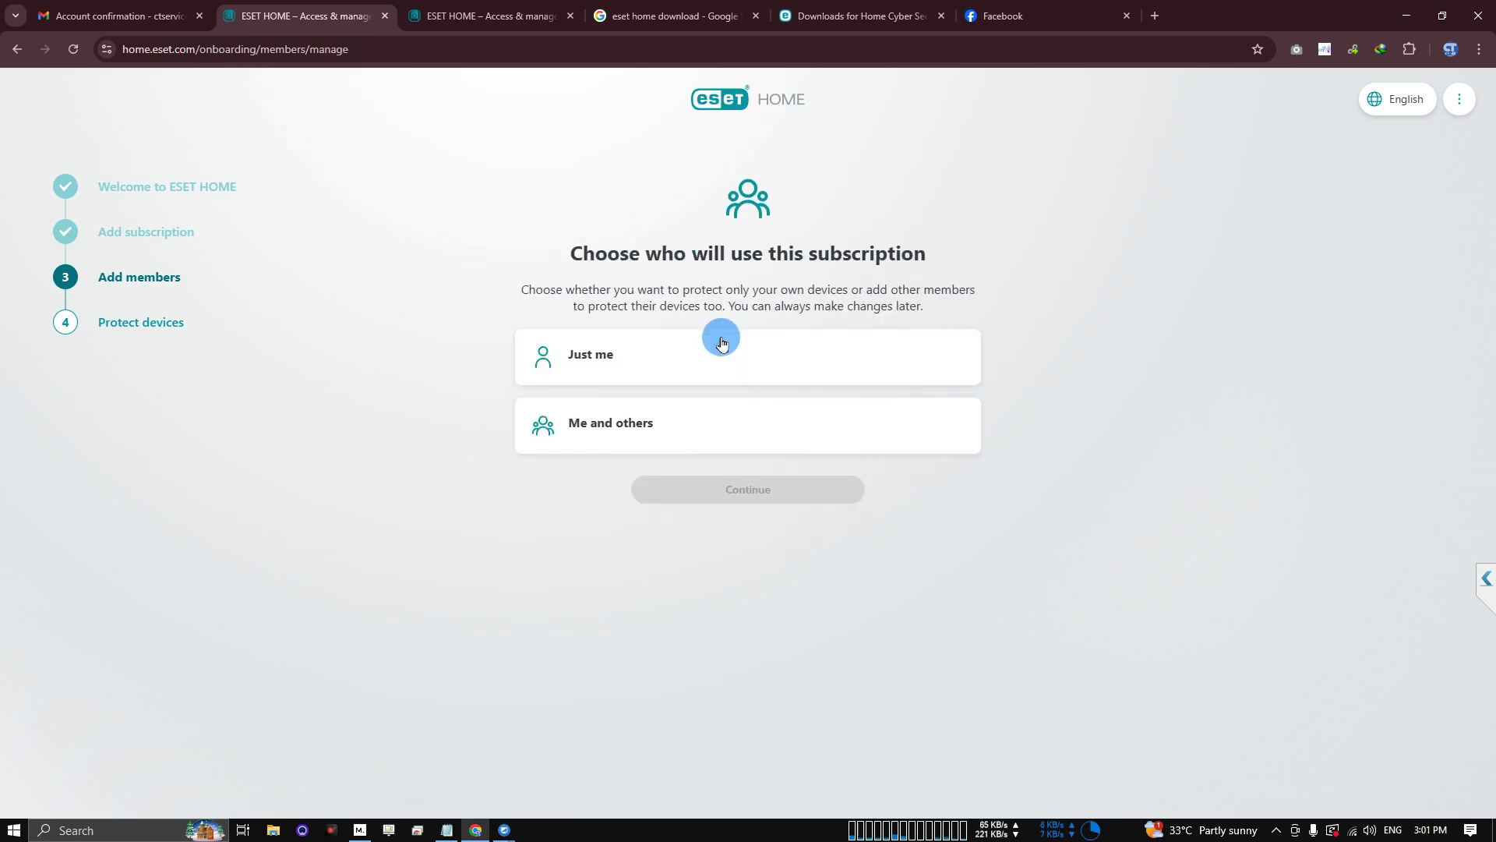
Assign the subscription to Just me and finish the onboarding for now without protecting a device.
left_click(650, 367)
left_click(760, 490)
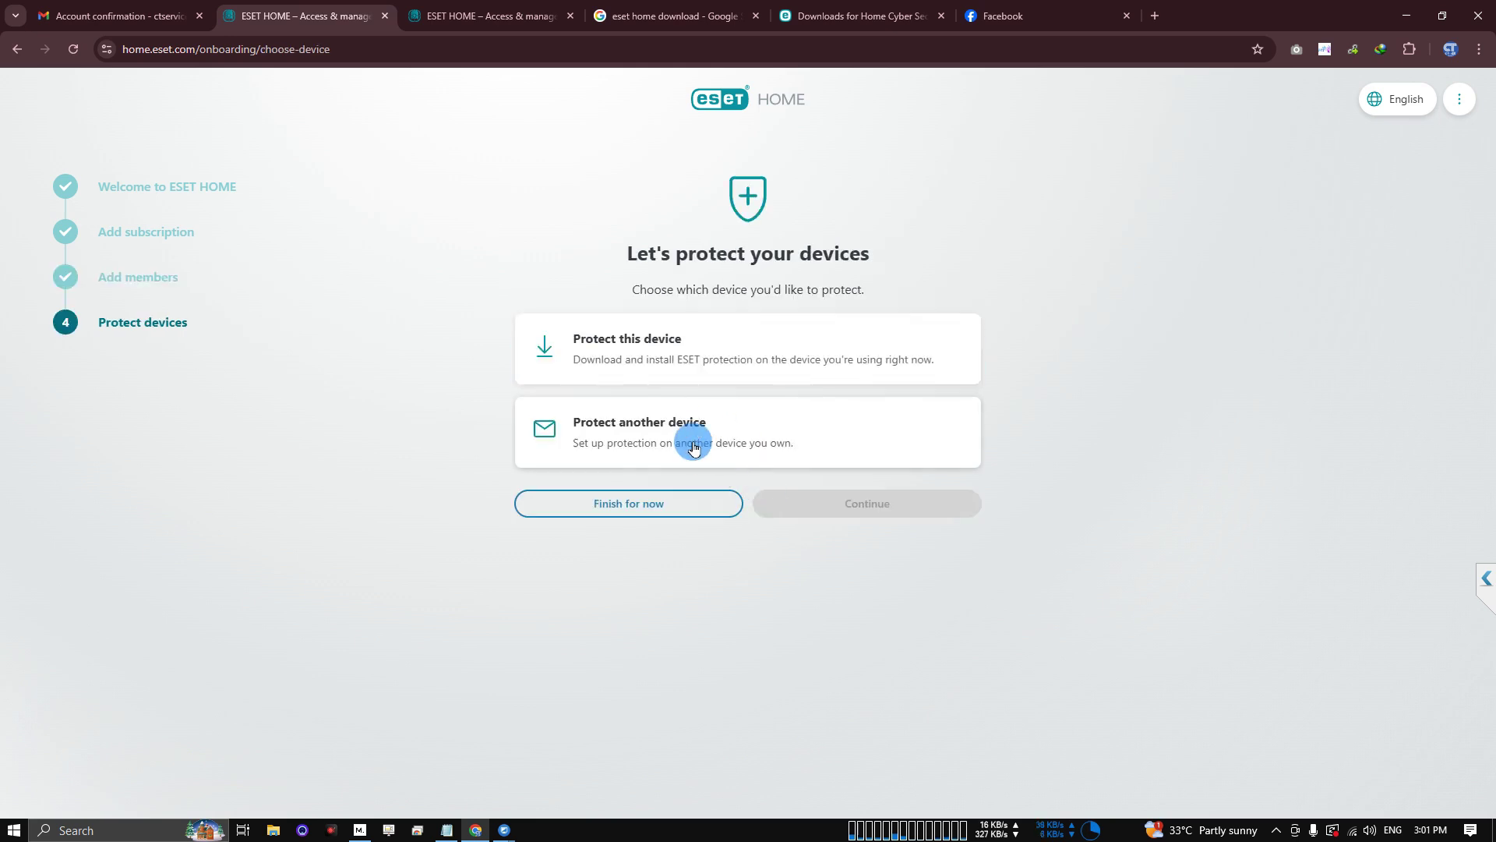
left_click(685, 505)
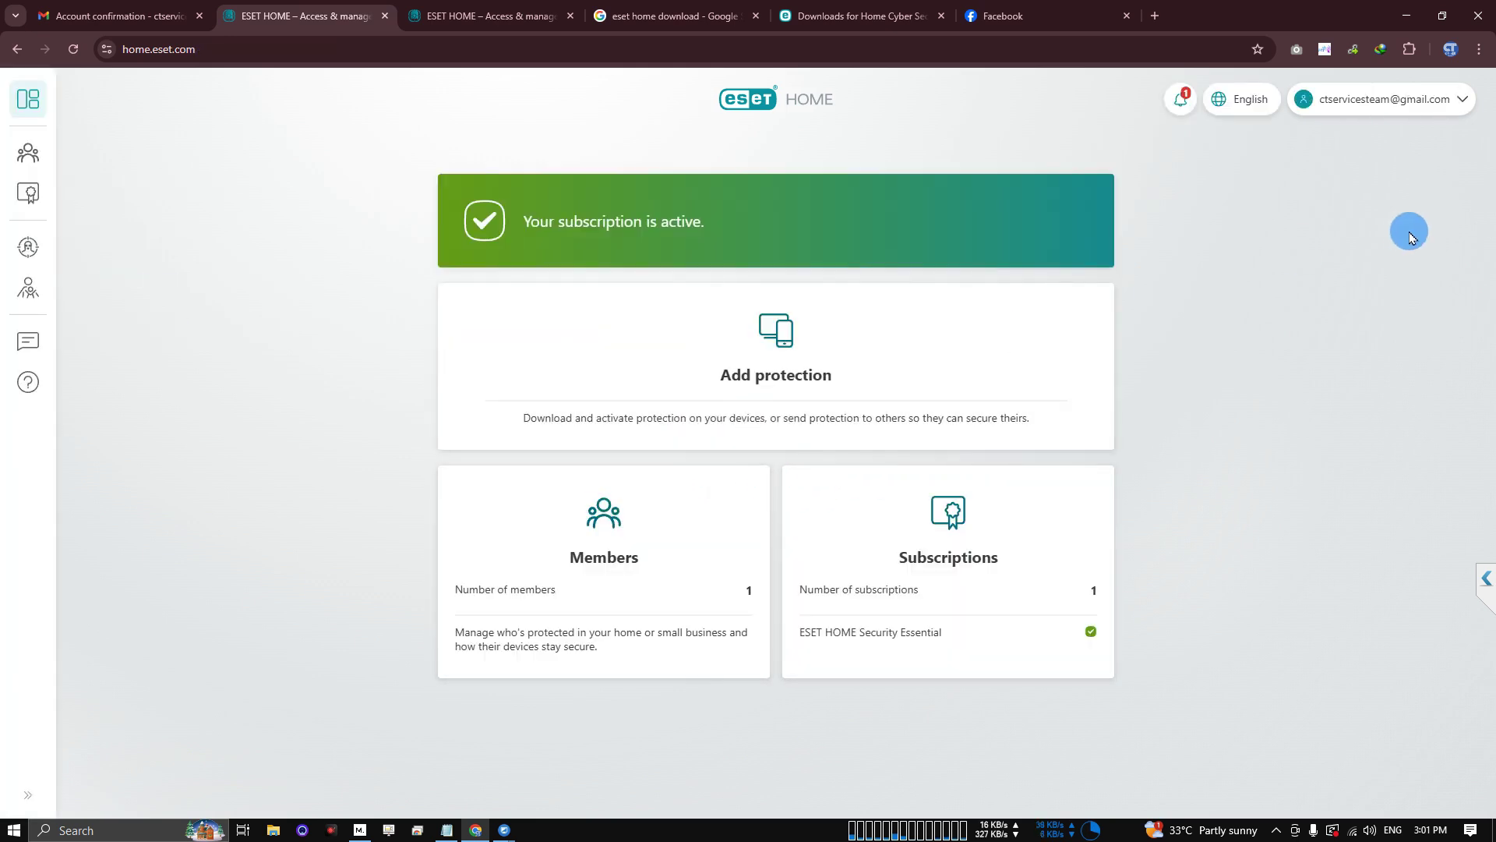
Switch to the remote PC in UltraViewer, complete the ESET installation and choose activation with an ESET HOME account.
left_click(504, 830)
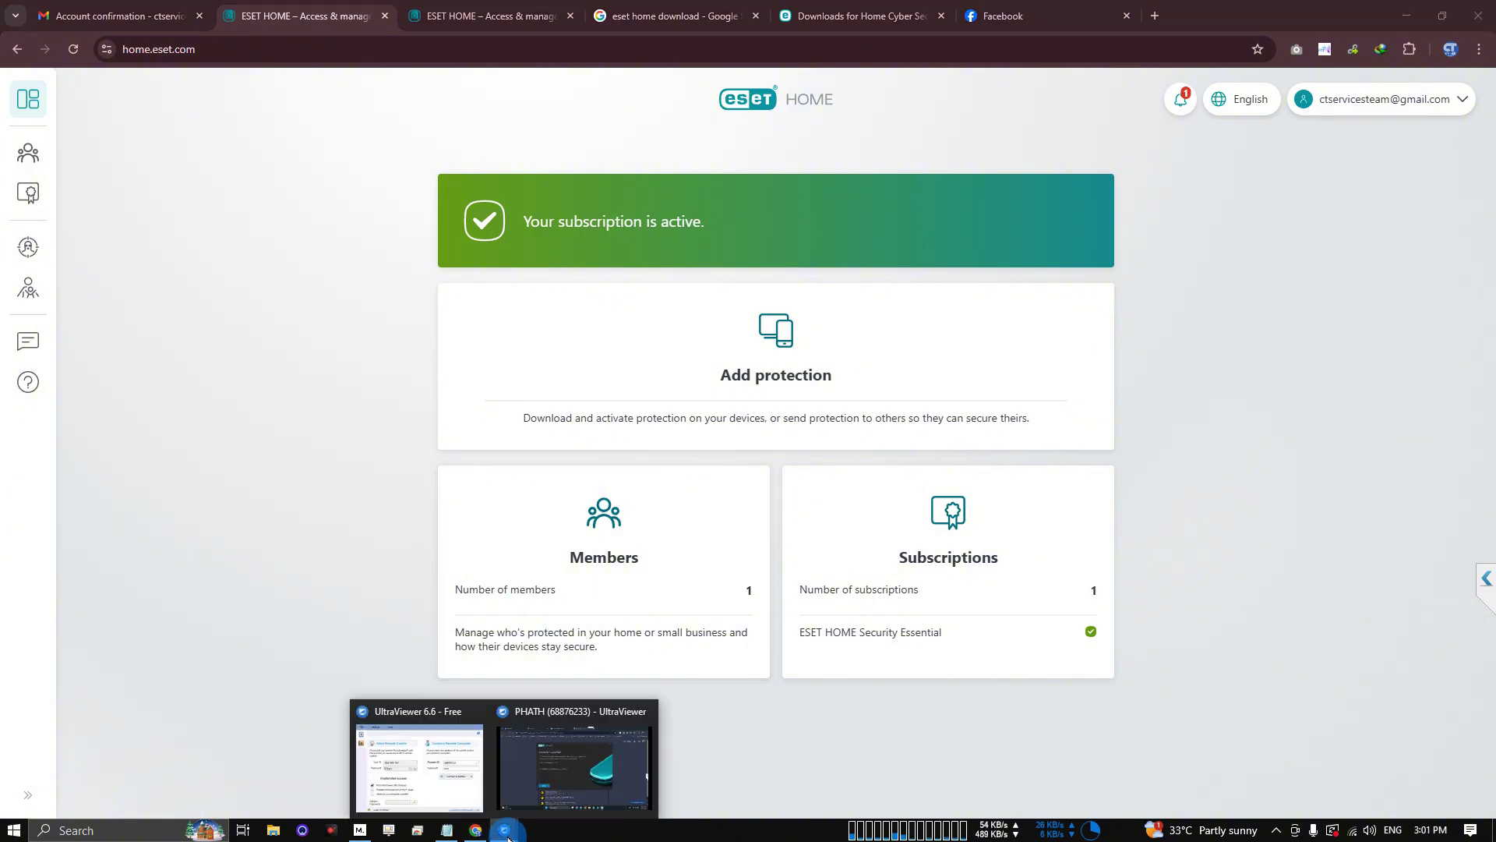
left_click(539, 788)
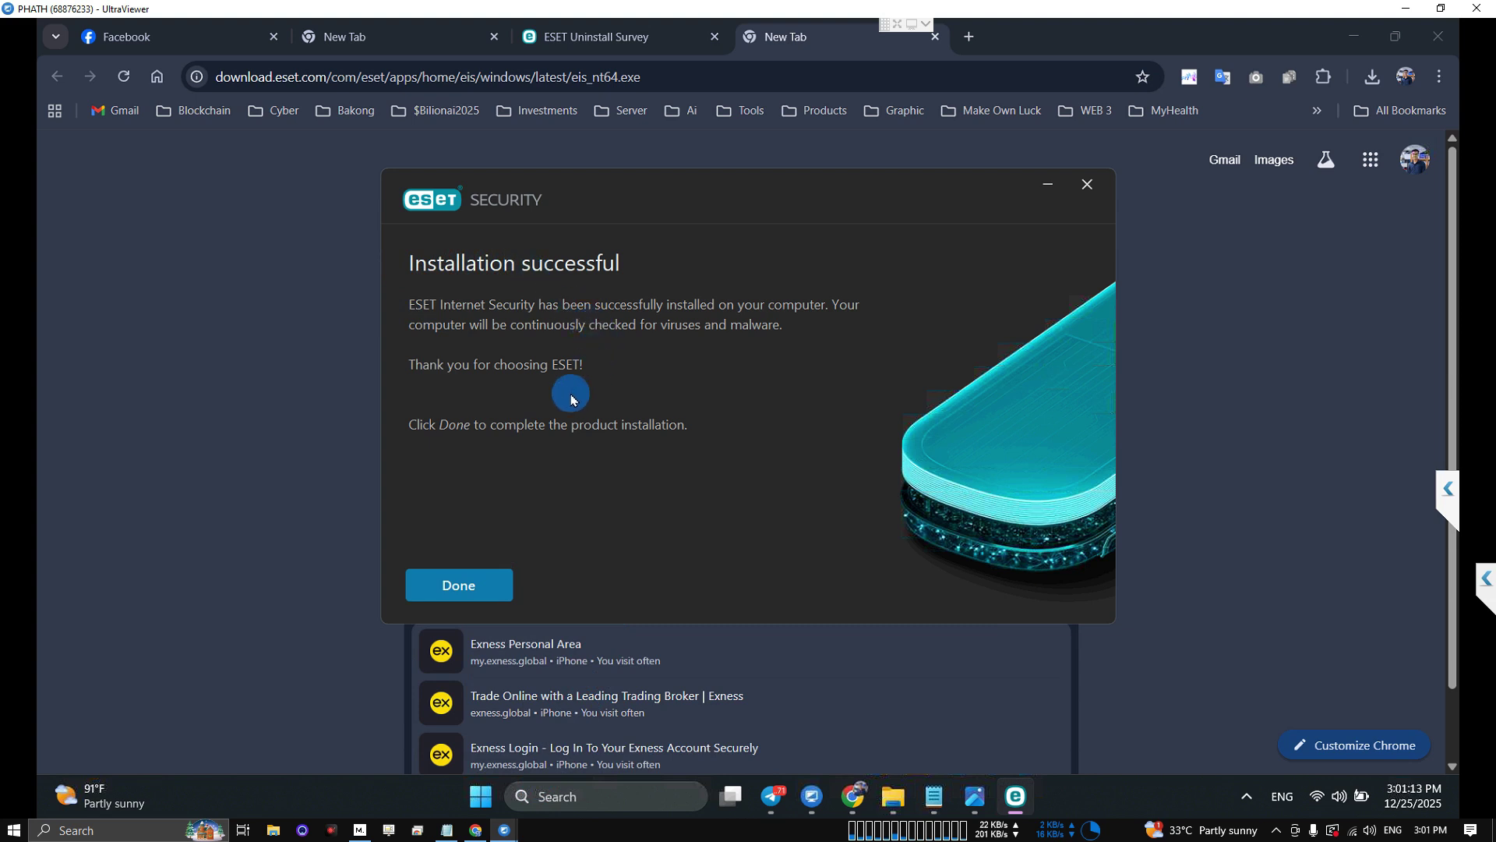
left_click(459, 585)
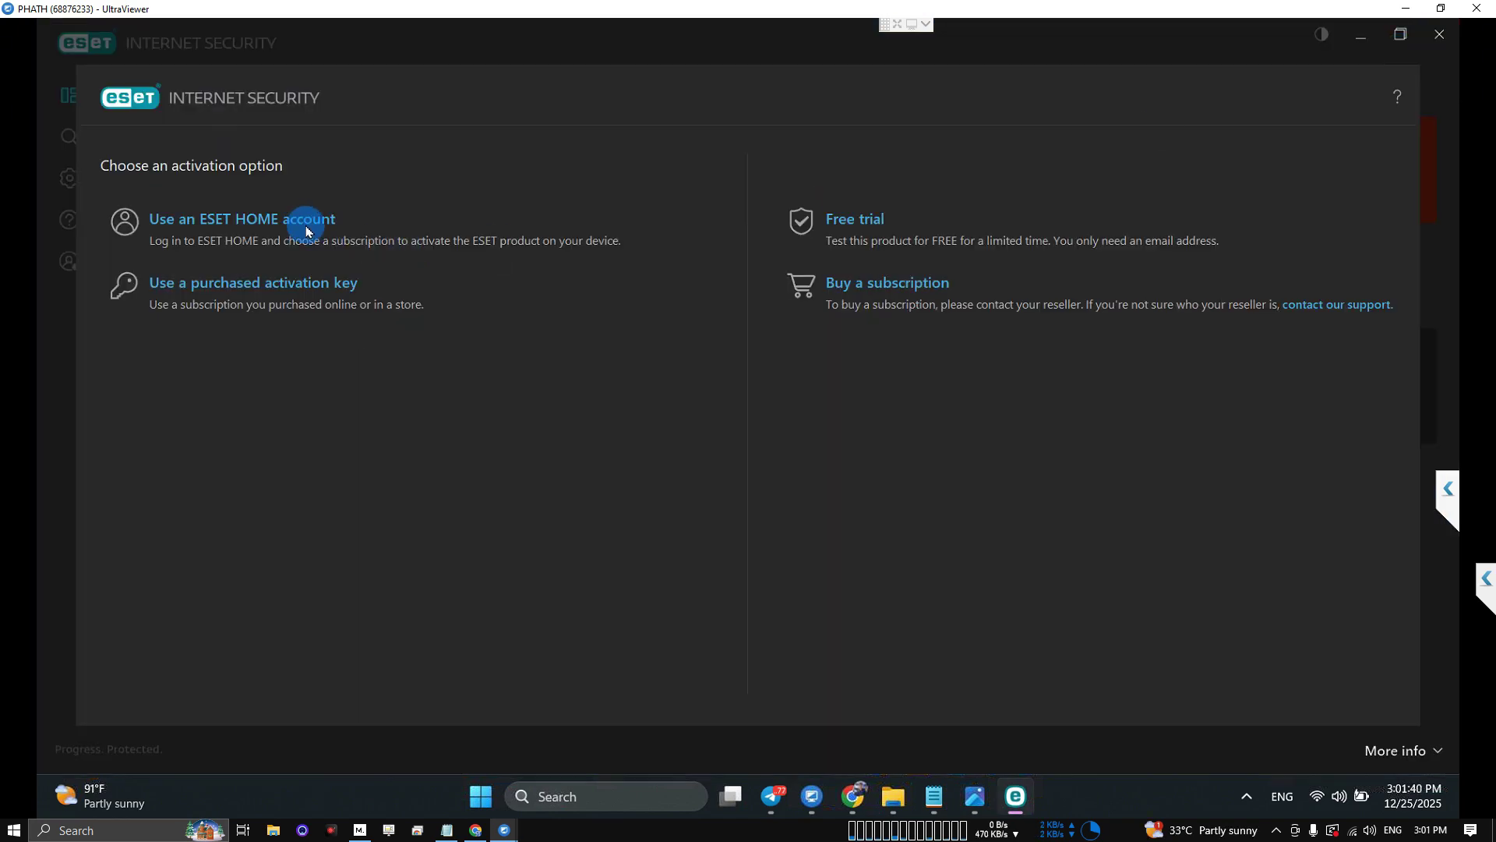
left_click(305, 220)
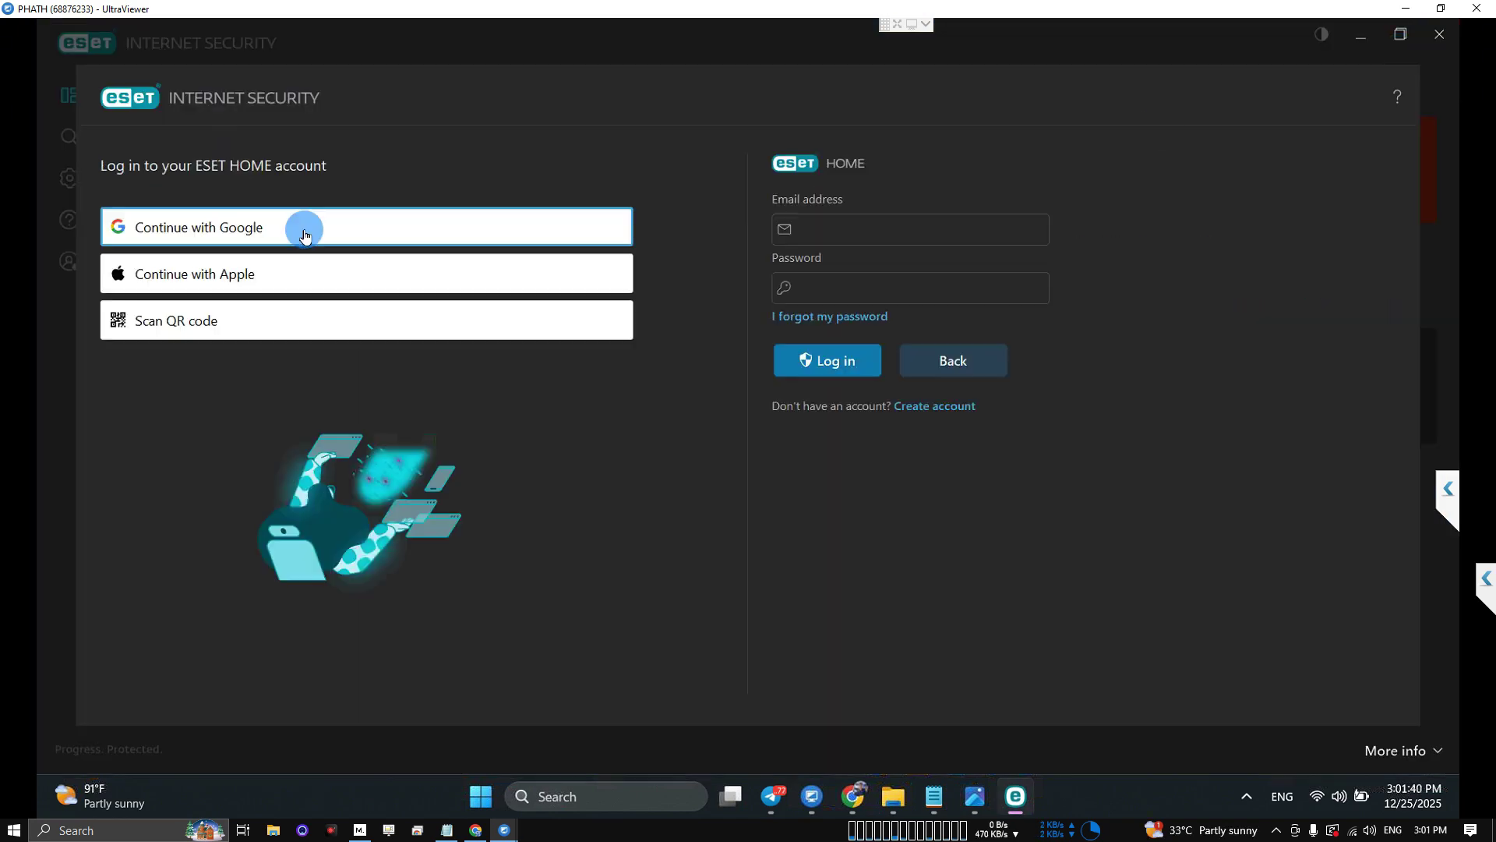
Copy the account password from the Notepad note and paste it into the Password field of the ESET HOME login.
left_click(832, 231)
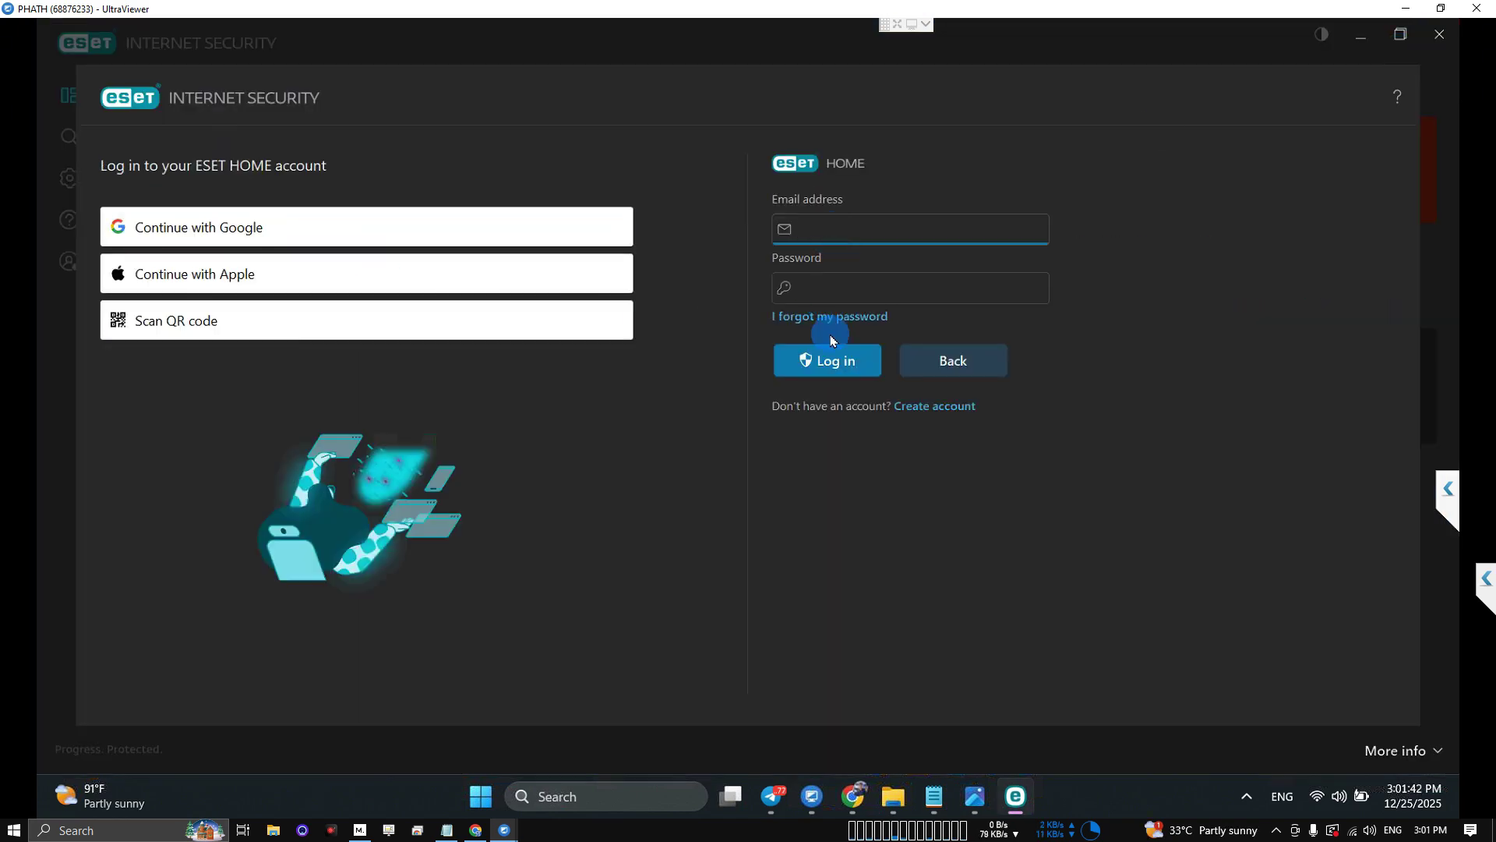
left_click(446, 830)
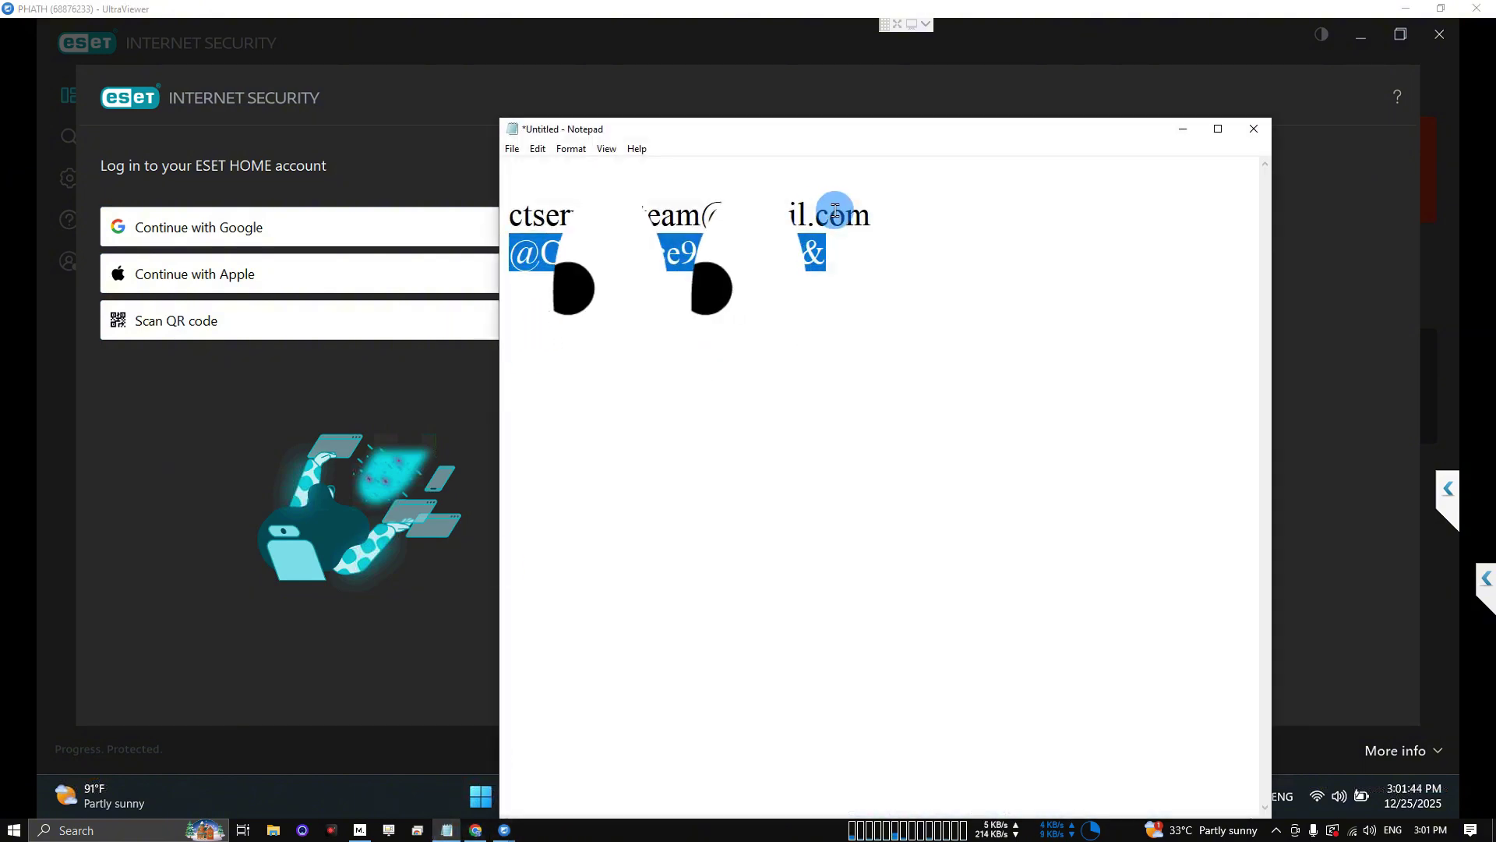
right_click(890, 255)
left_click(967, 300)
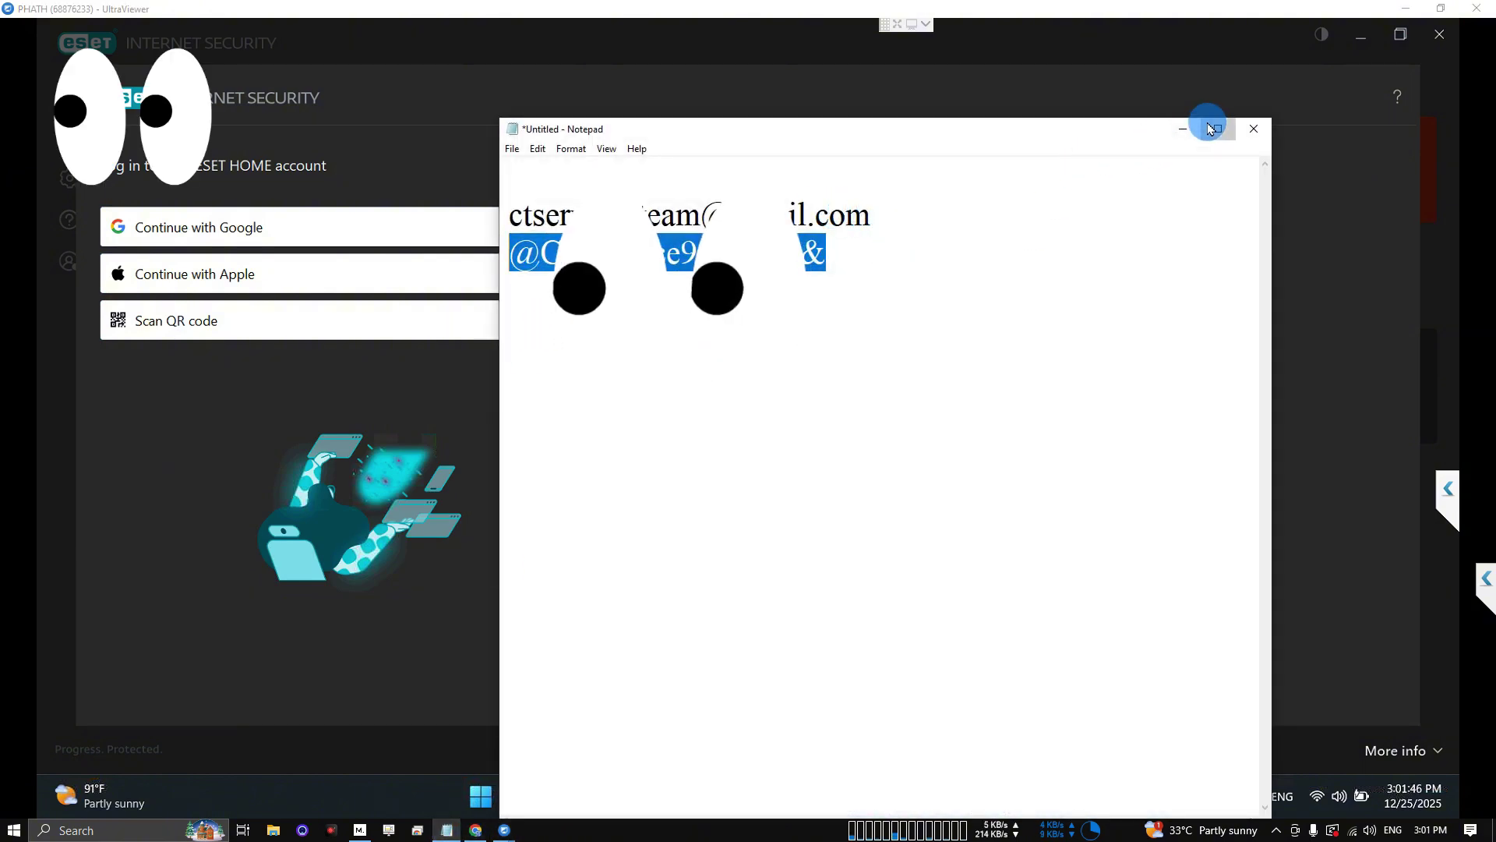
left_click(1210, 128)
left_click(1408, 10)
left_click(874, 290)
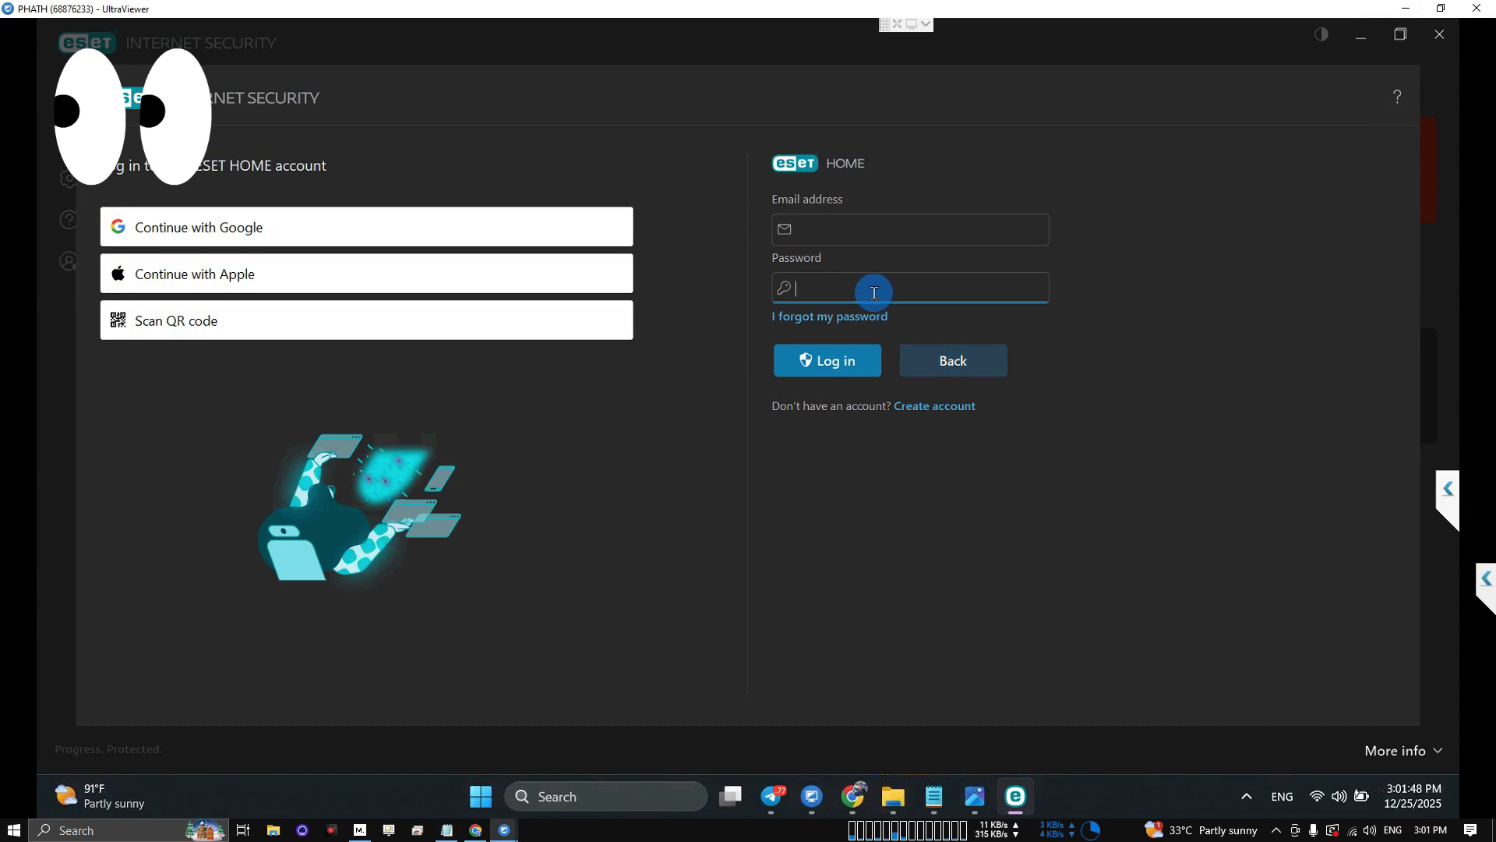
key("ctrl+v")
Fill in the account's e-mail address, log in to ESET HOME and allow ESET Elevated Client to make changes.
left_click(852, 230)
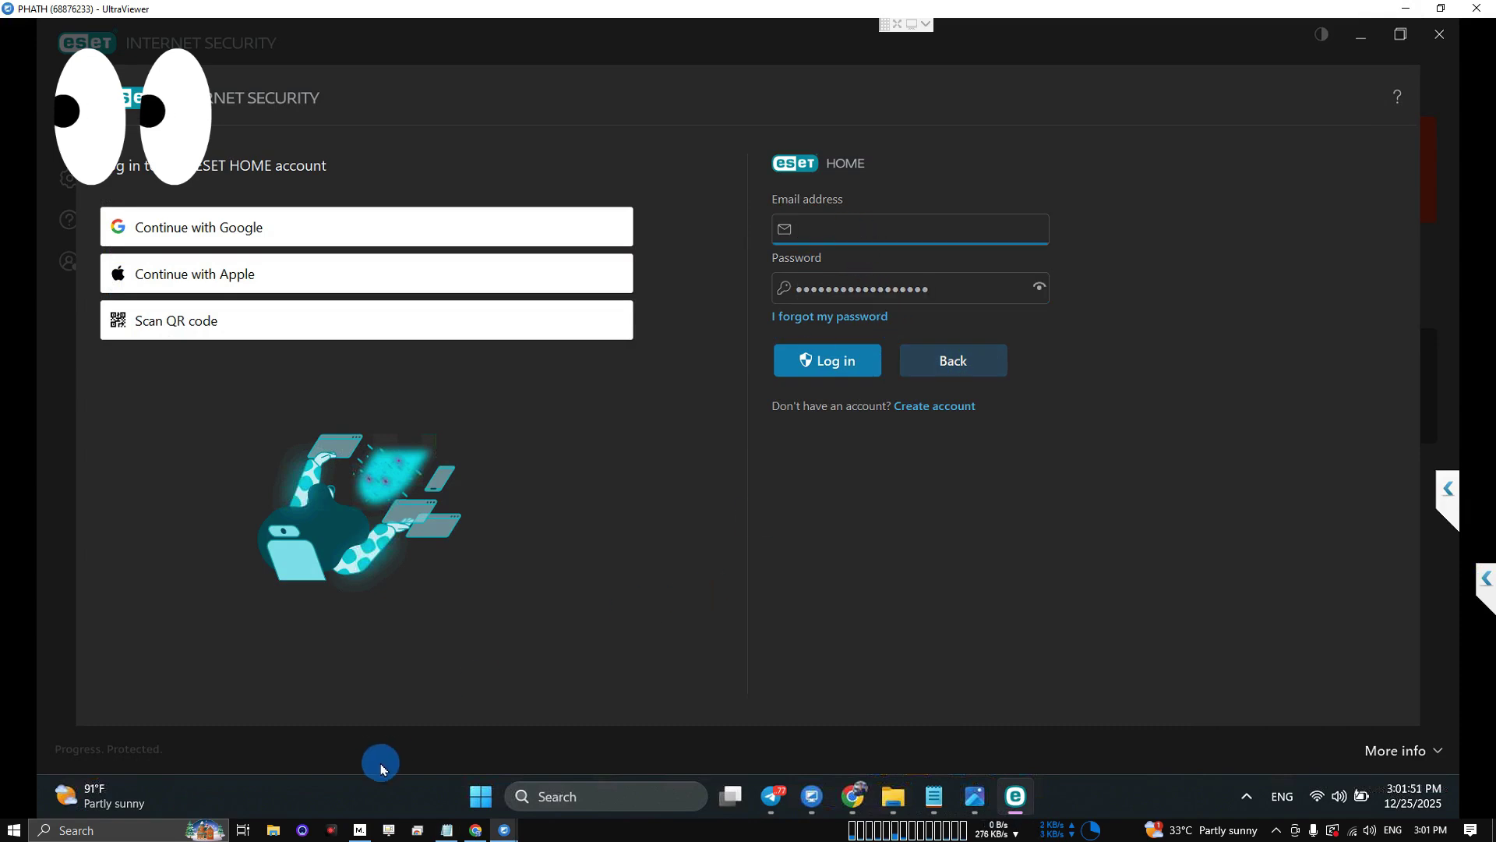
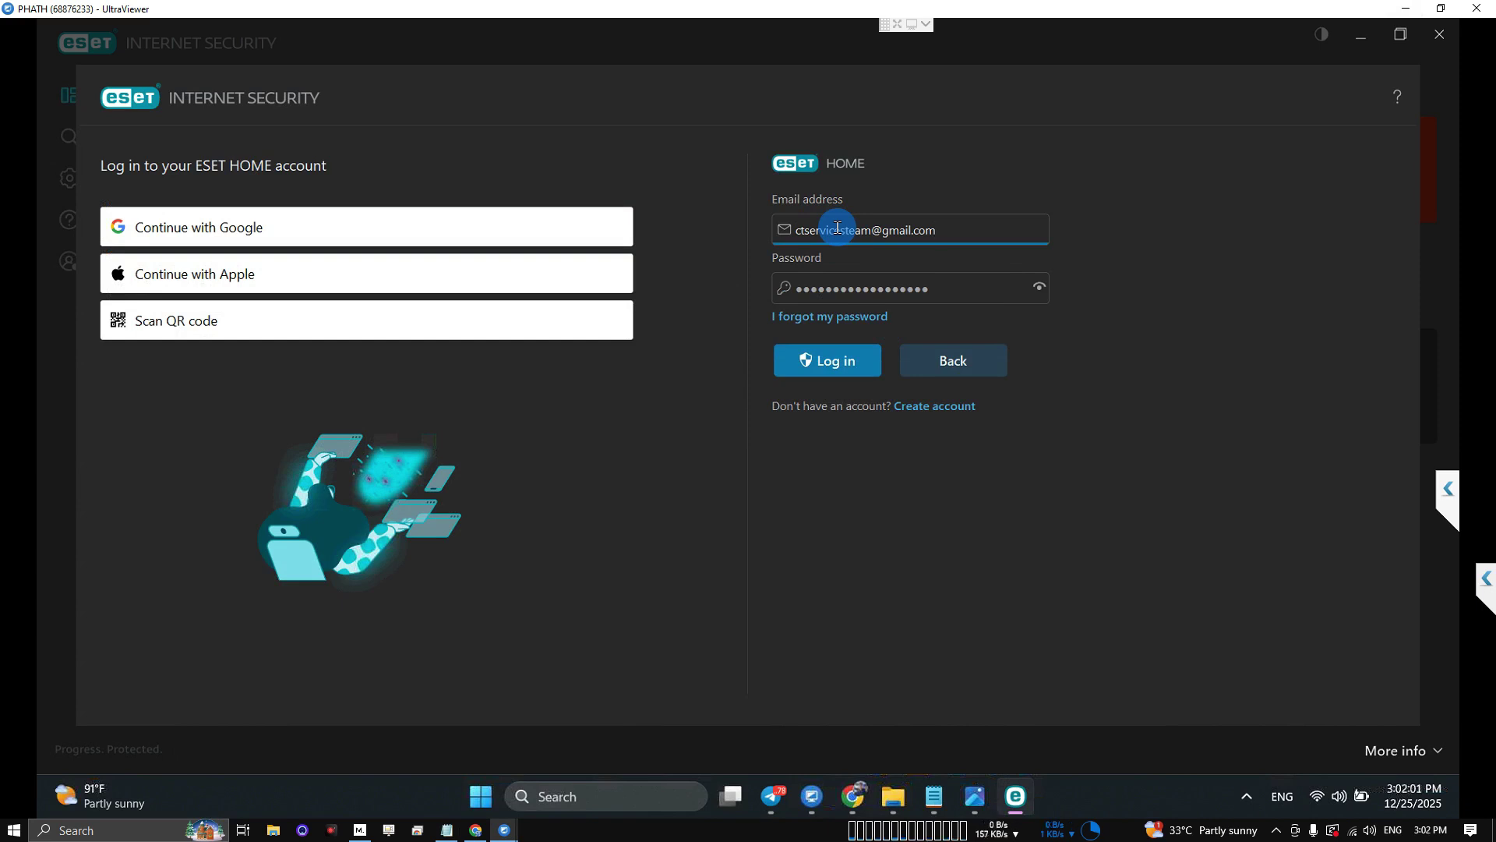
left_click(840, 357)
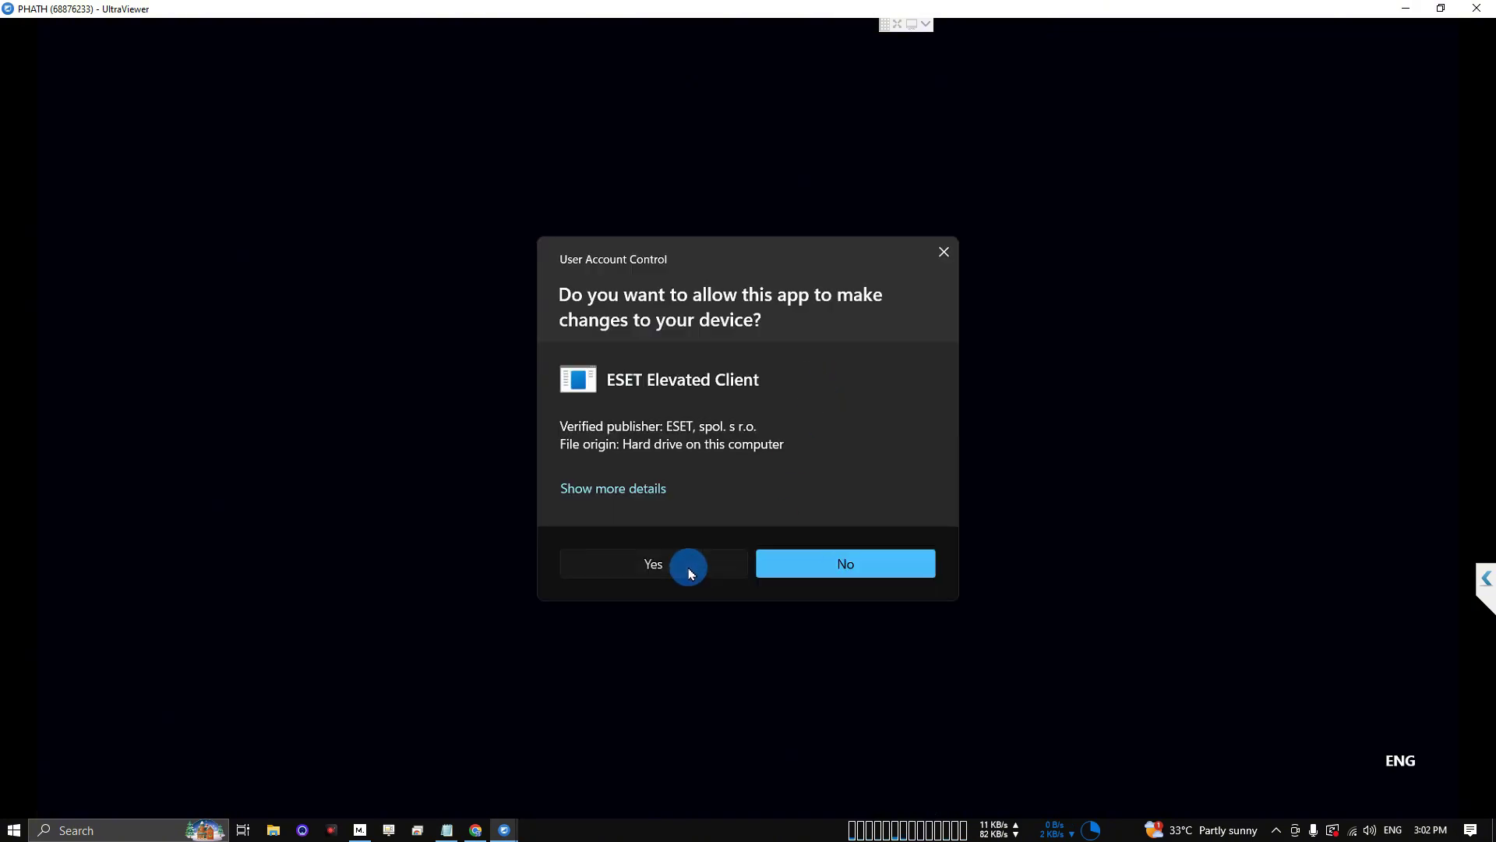
left_click(688, 571)
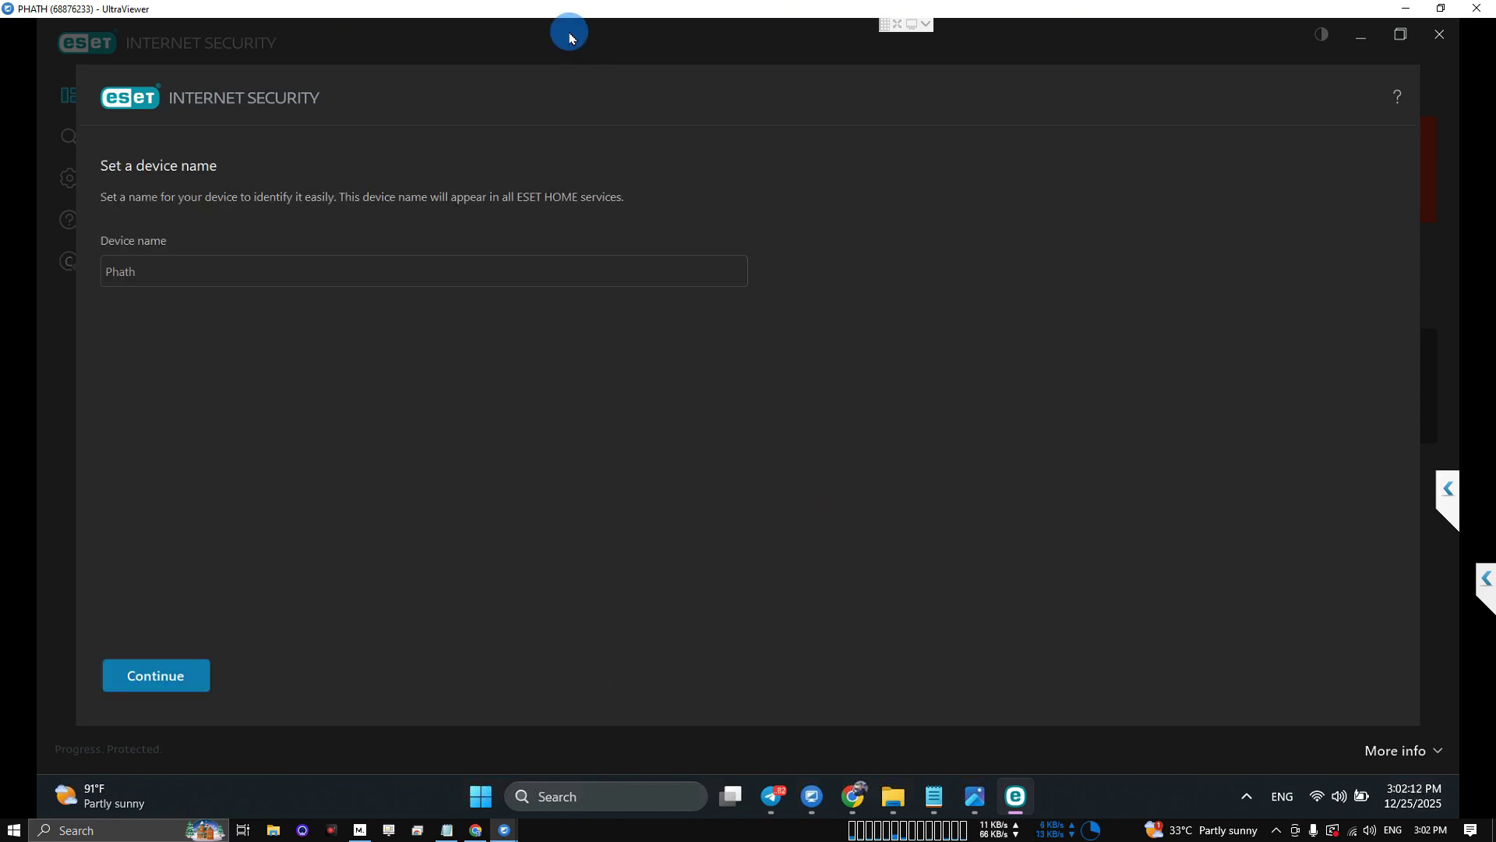
Keep the proposed device name and continue with the ESET HOME Security Essential subscription, allowing the requested system changes.
left_click(176, 677)
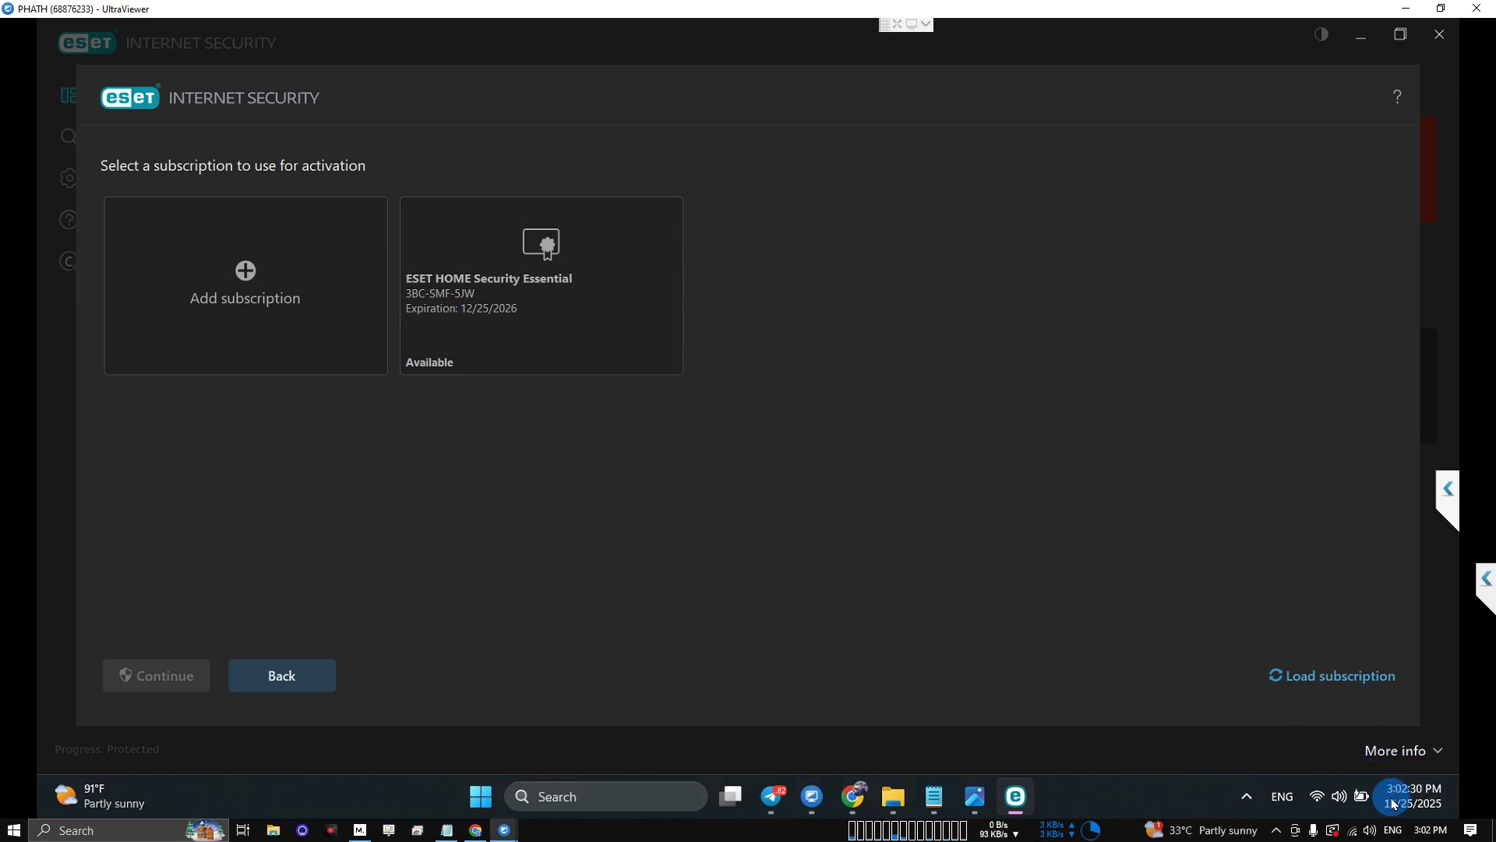
left_click(487, 326)
left_click(161, 675)
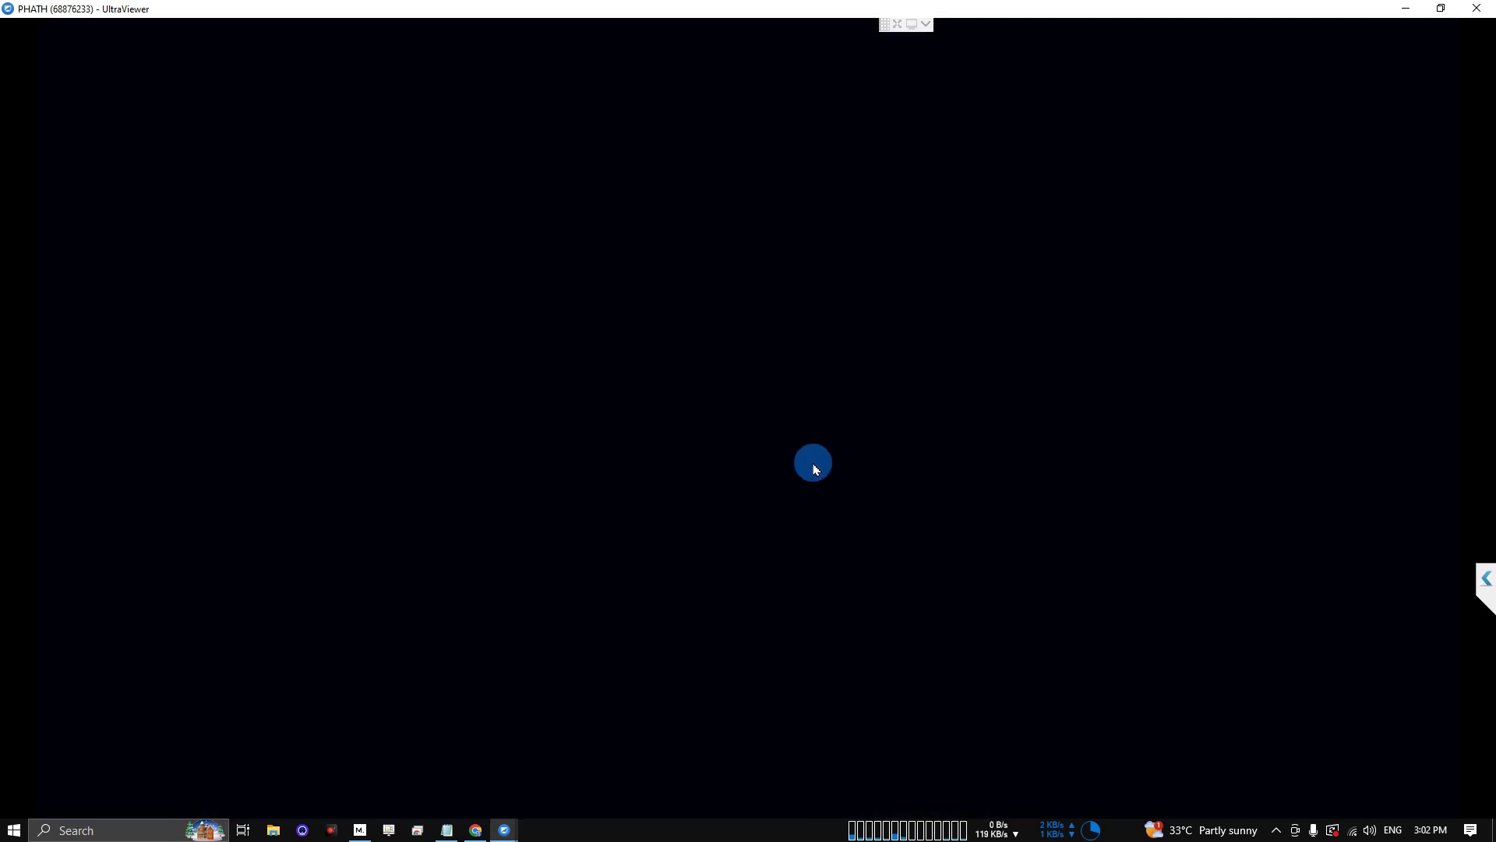
left_click(714, 570)
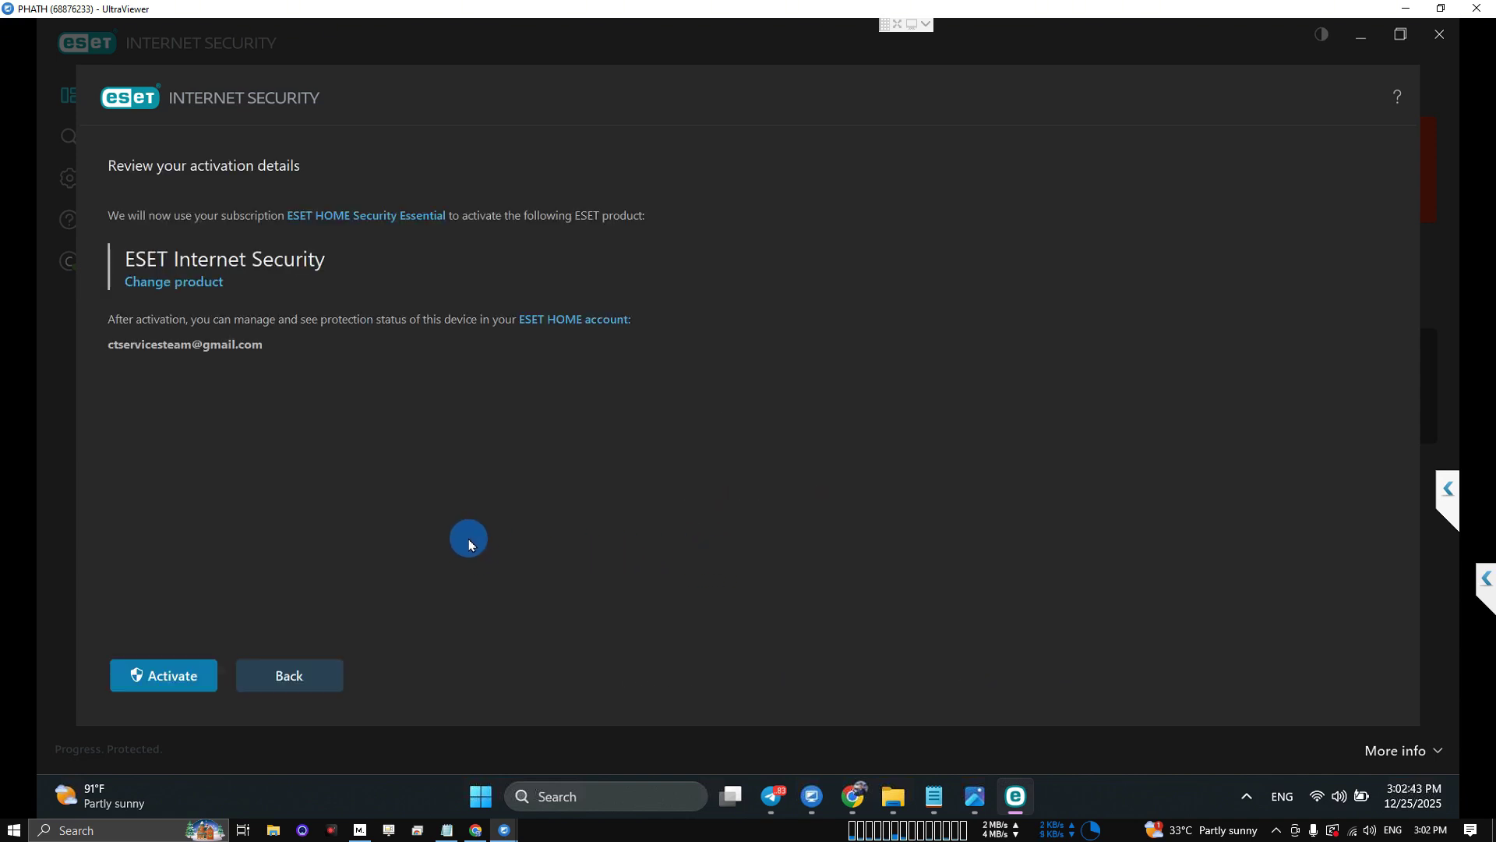
Activate ESET Internet Security with the chosen subscription, dismiss the Microphone Monitor message and finish the activation.
left_click(195, 684)
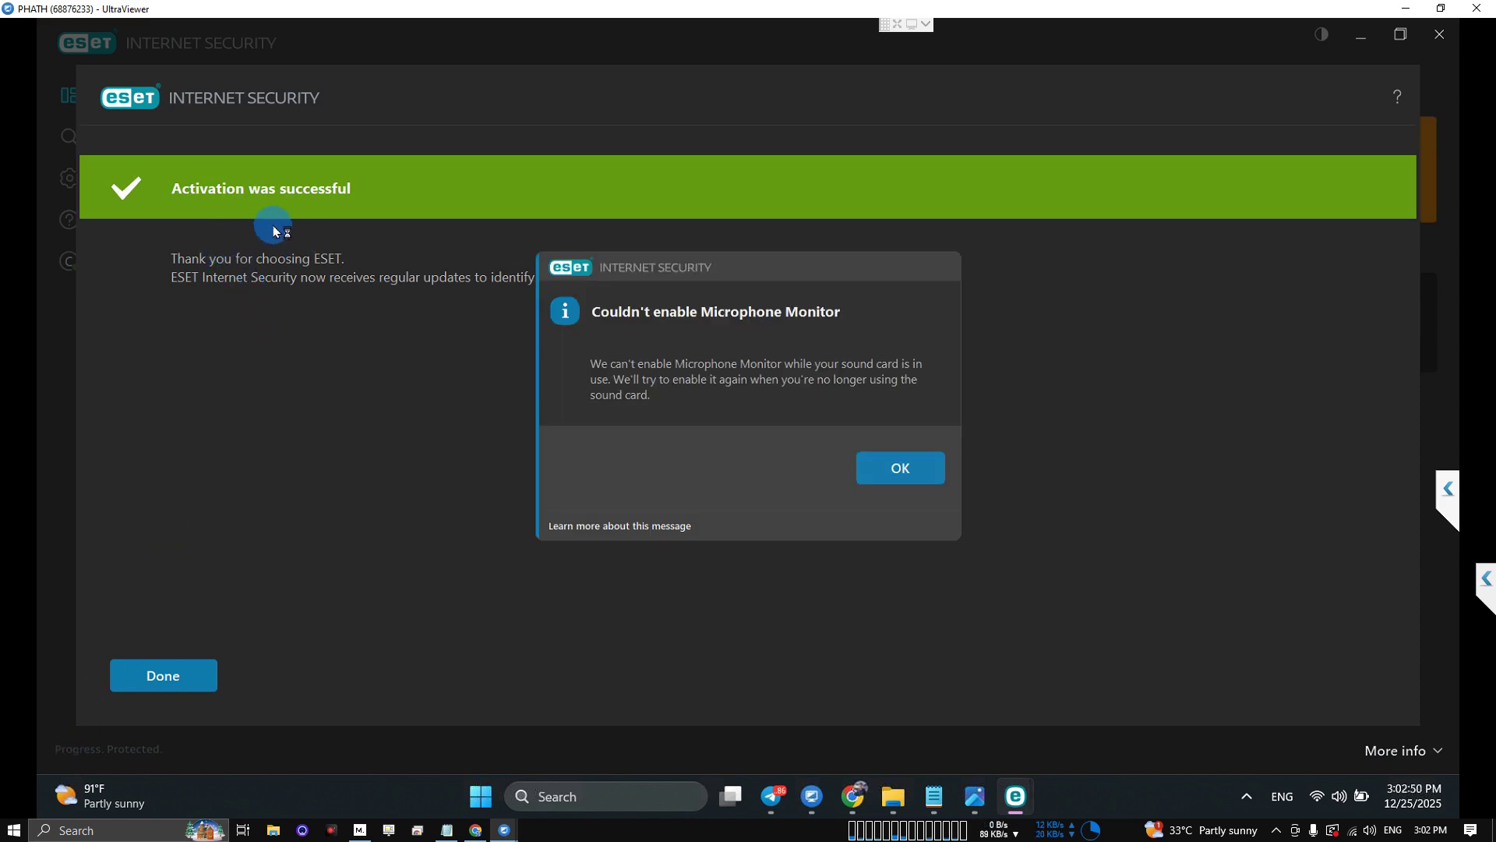
left_click(883, 485)
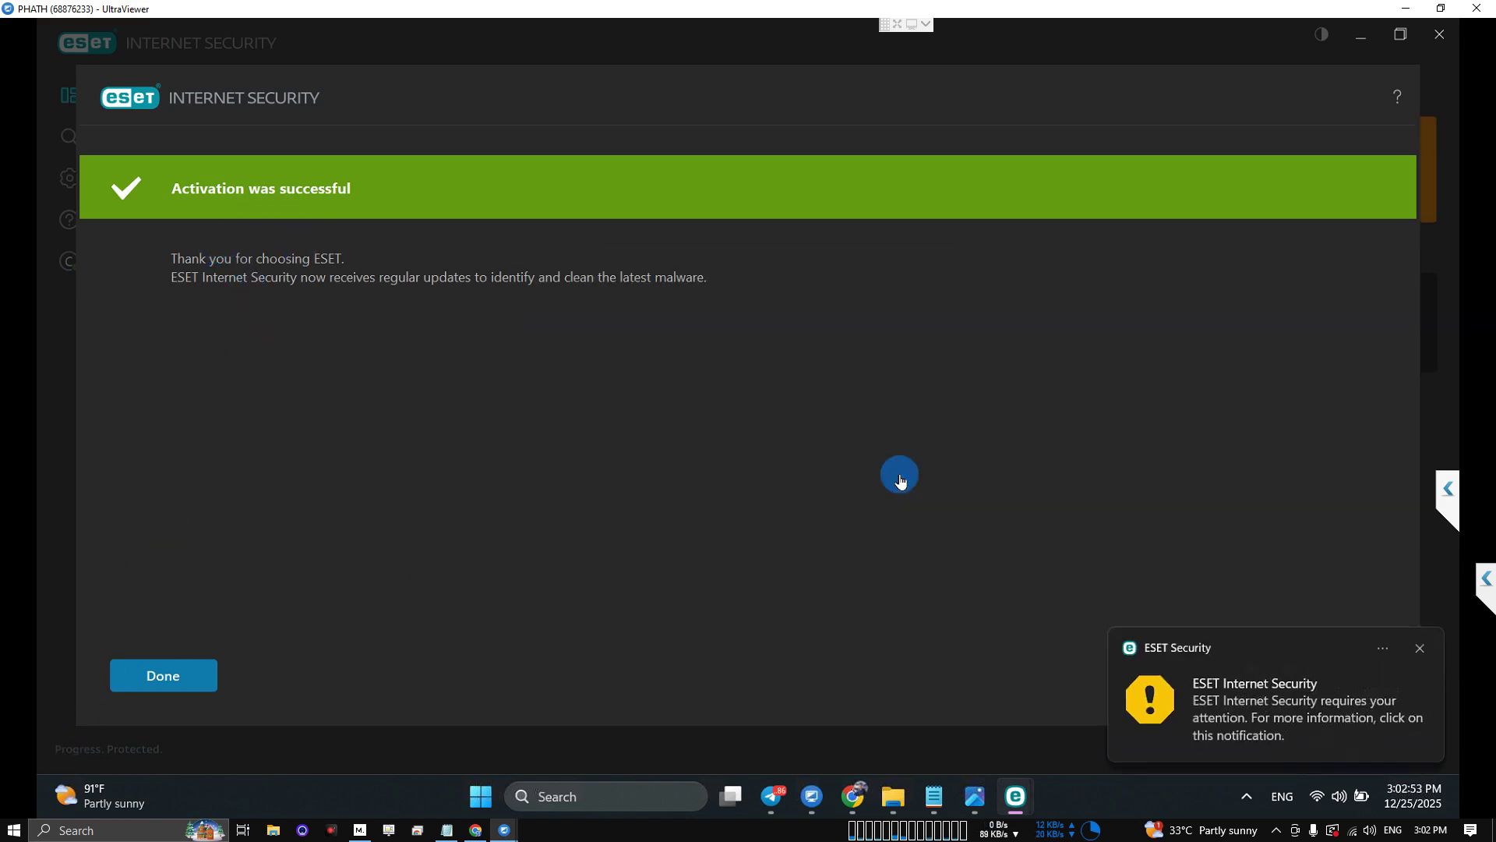
left_click(201, 687)
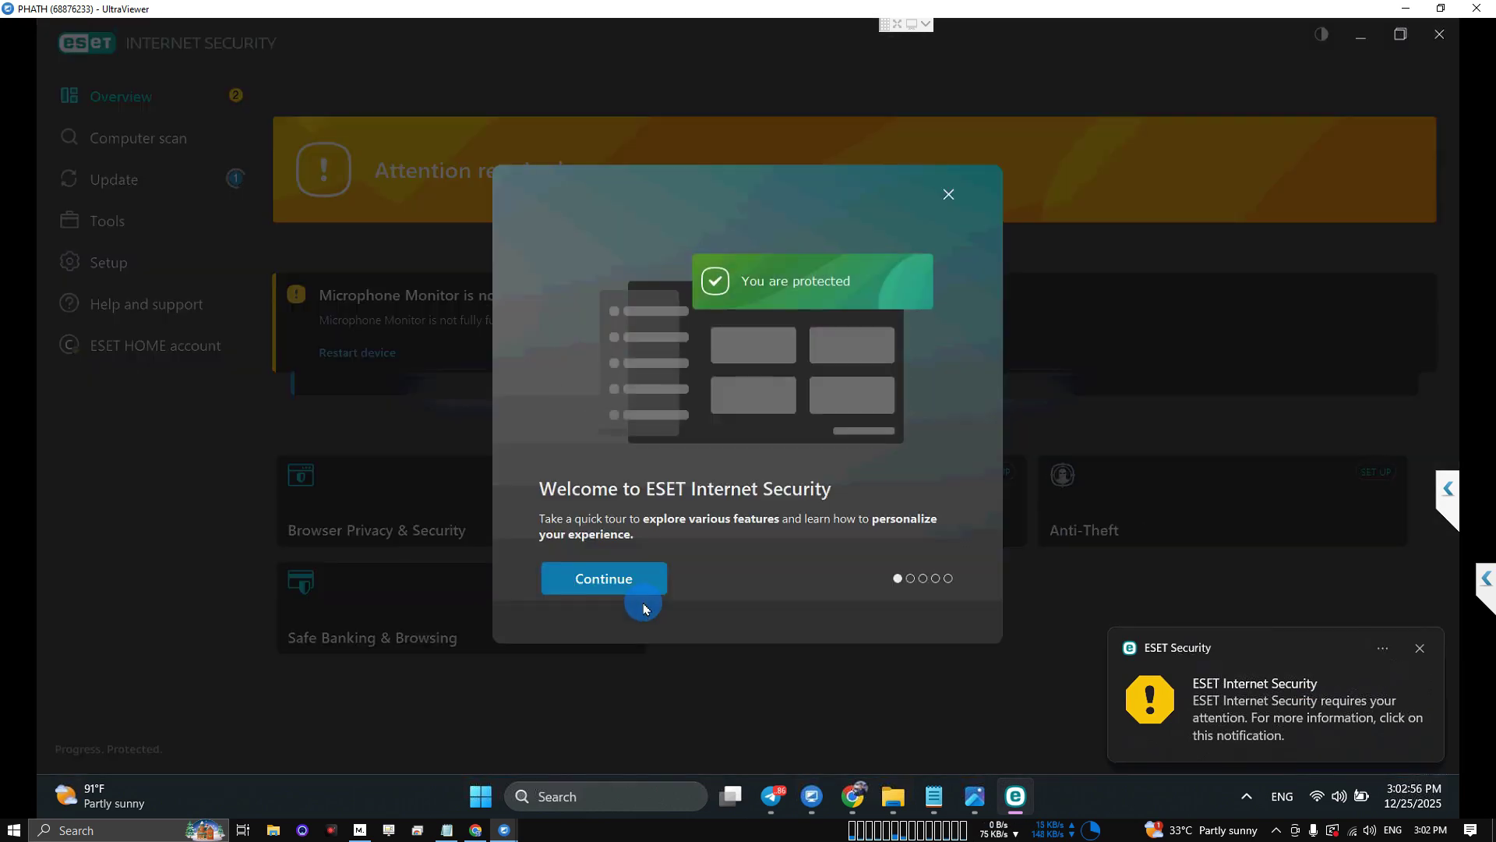
Go through all pages of the ESET Internet Security welcome tour and finish it.
left_click(637, 594)
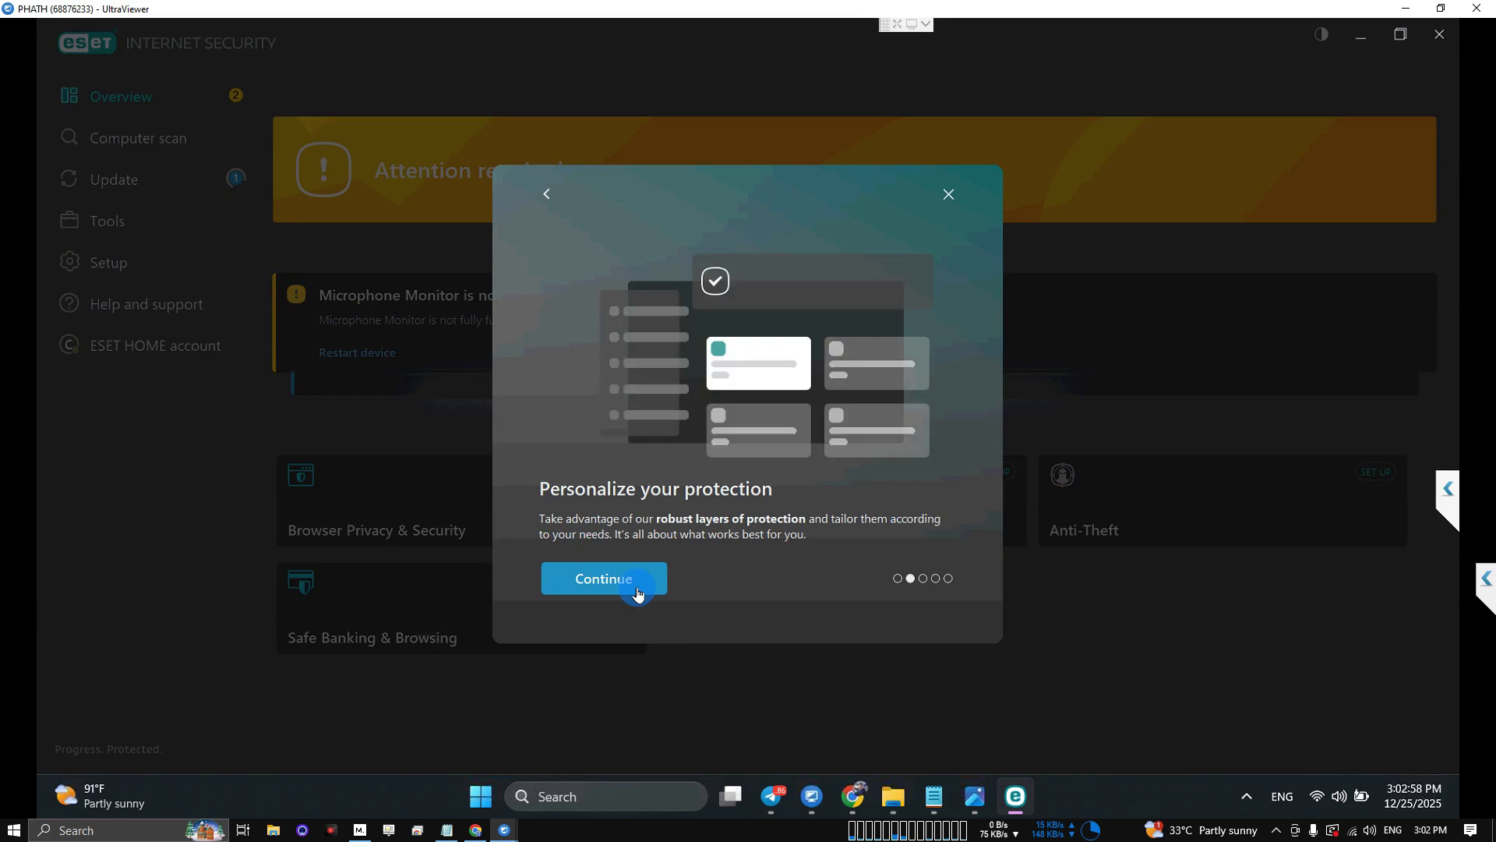
left_click(638, 594)
left_click(638, 594)
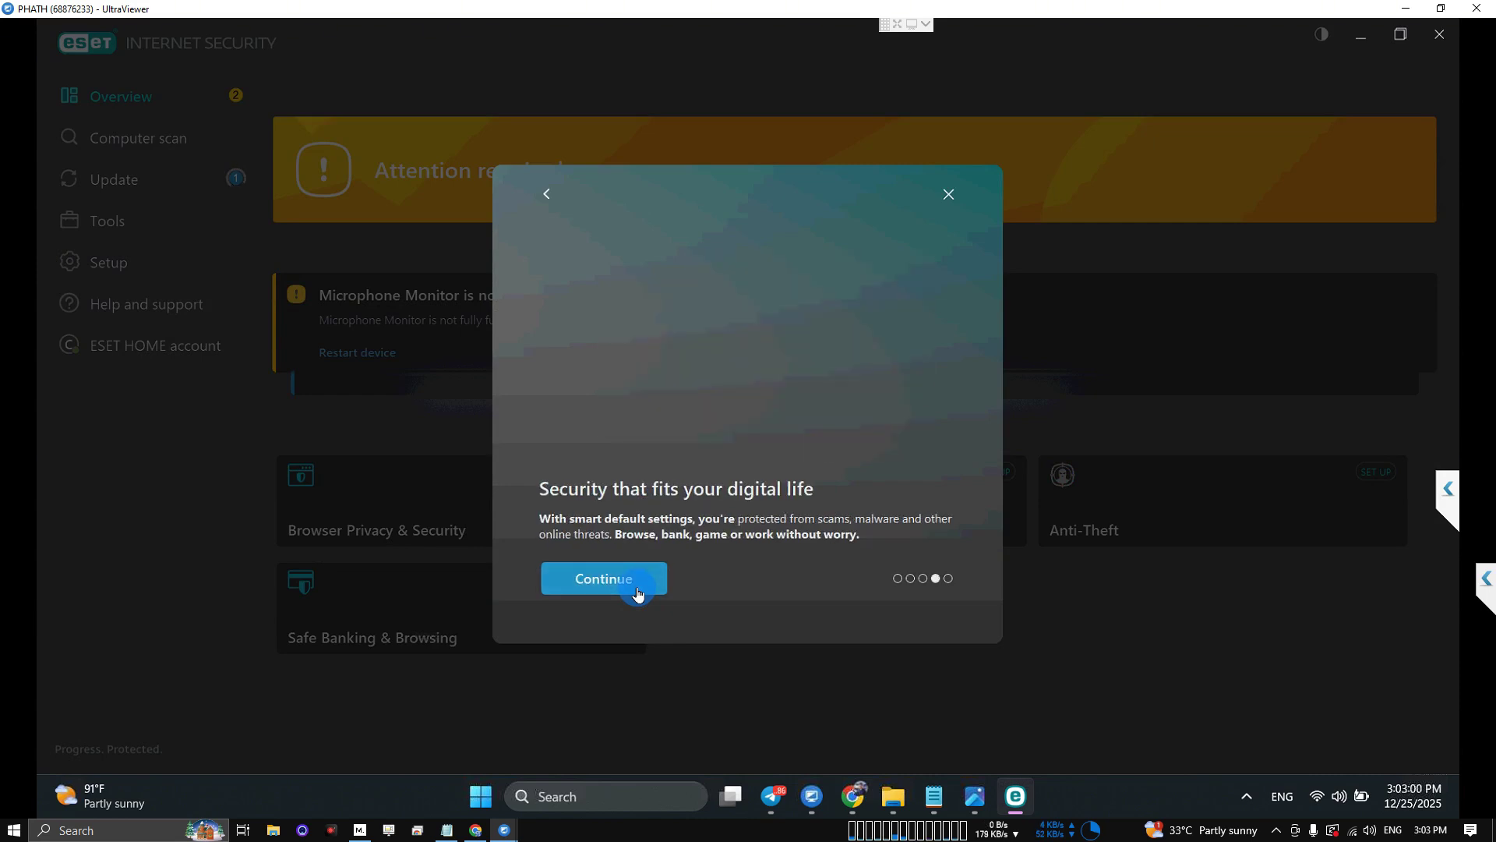
left_click(638, 594)
left_click(636, 591)
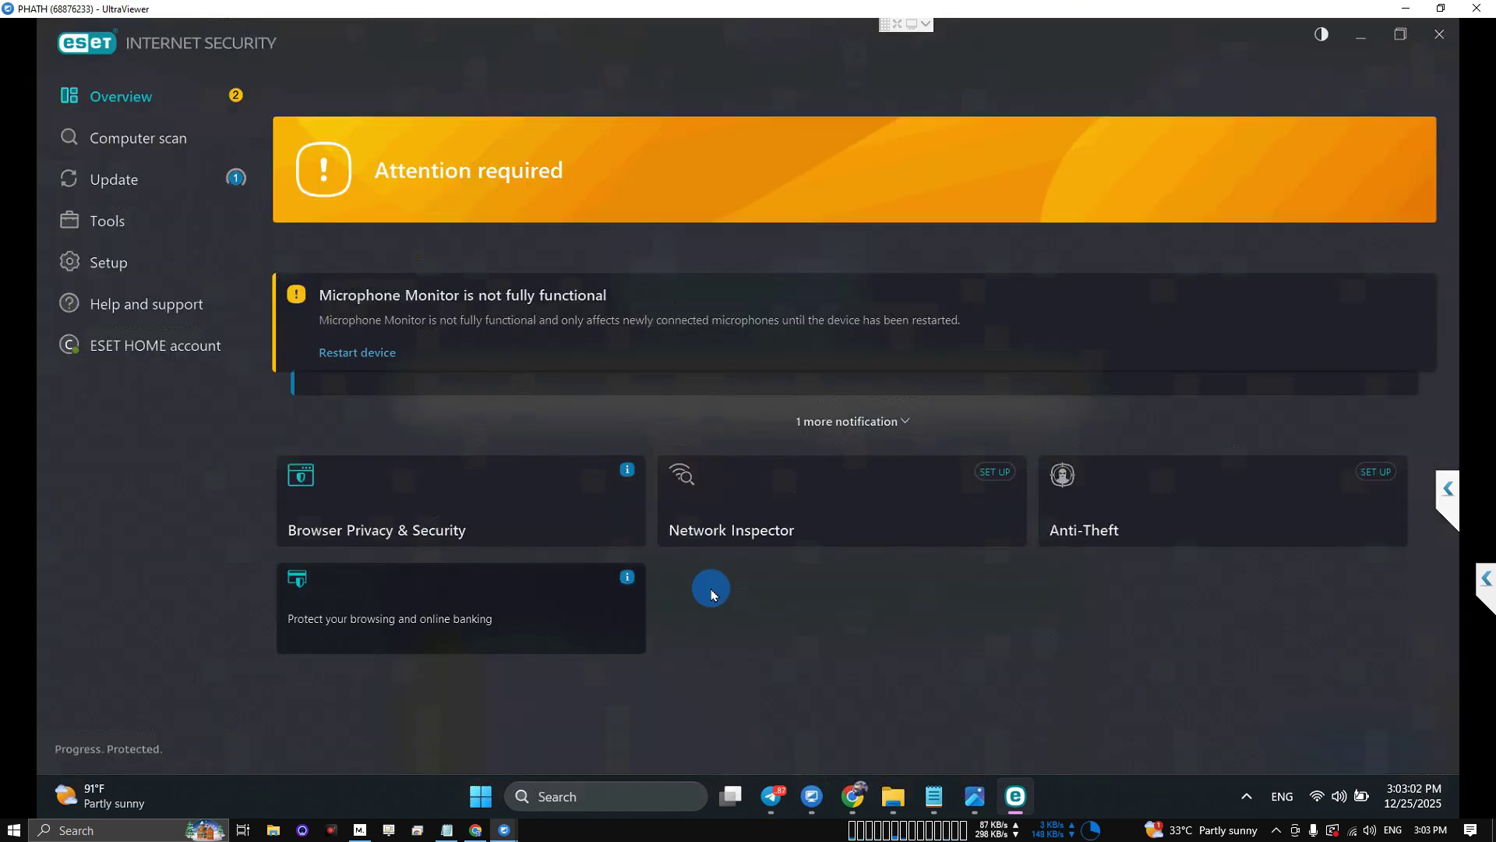